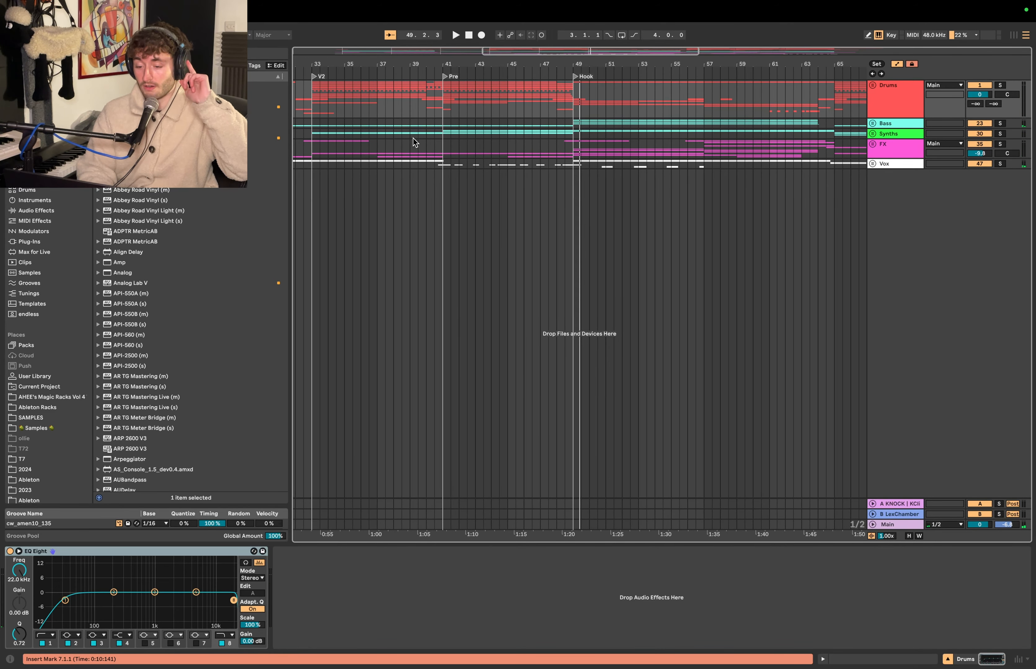
Play the arrangement from bar 8 on the Drums track, just before the first verse
click(404, 108)
key(space)
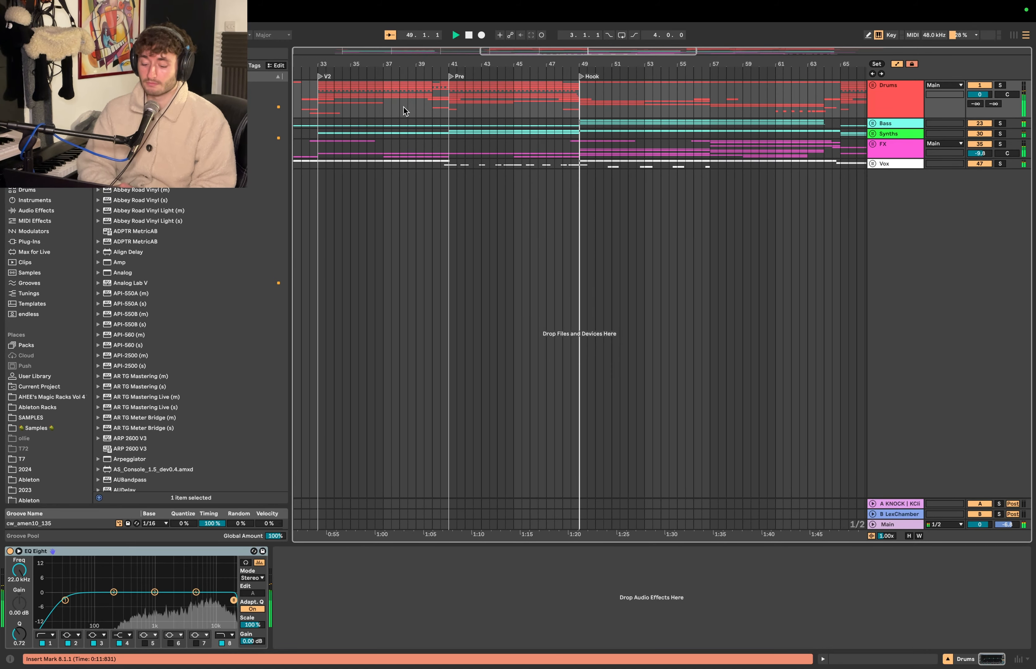
key(space)
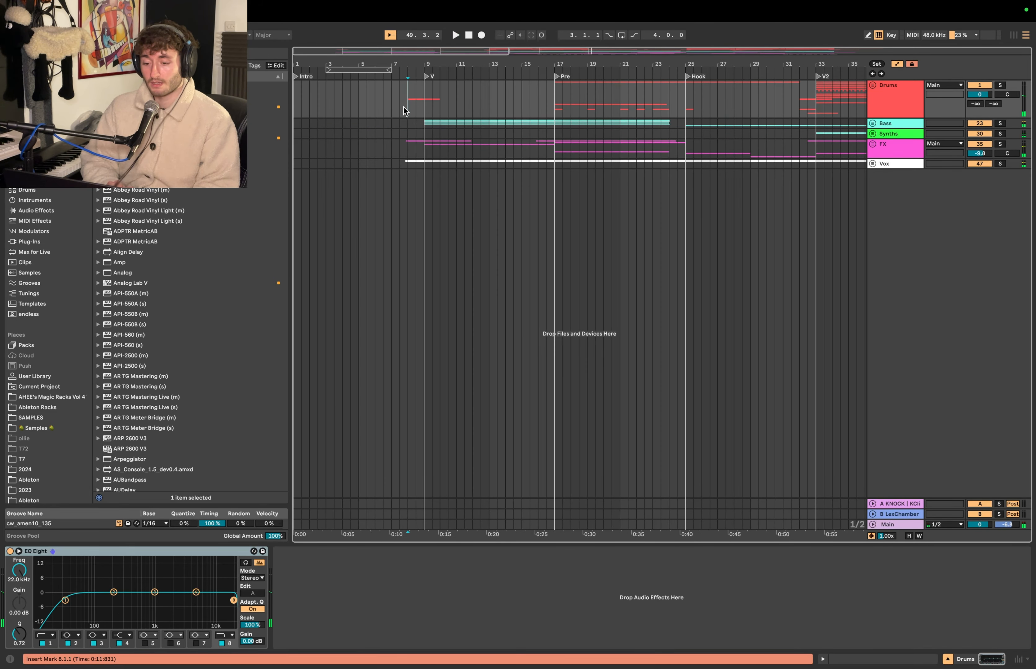
Examine the pitch setting of the first Charli XCX - 360 vocal clip on the Lead track
scroll(486, 134, right, 2)
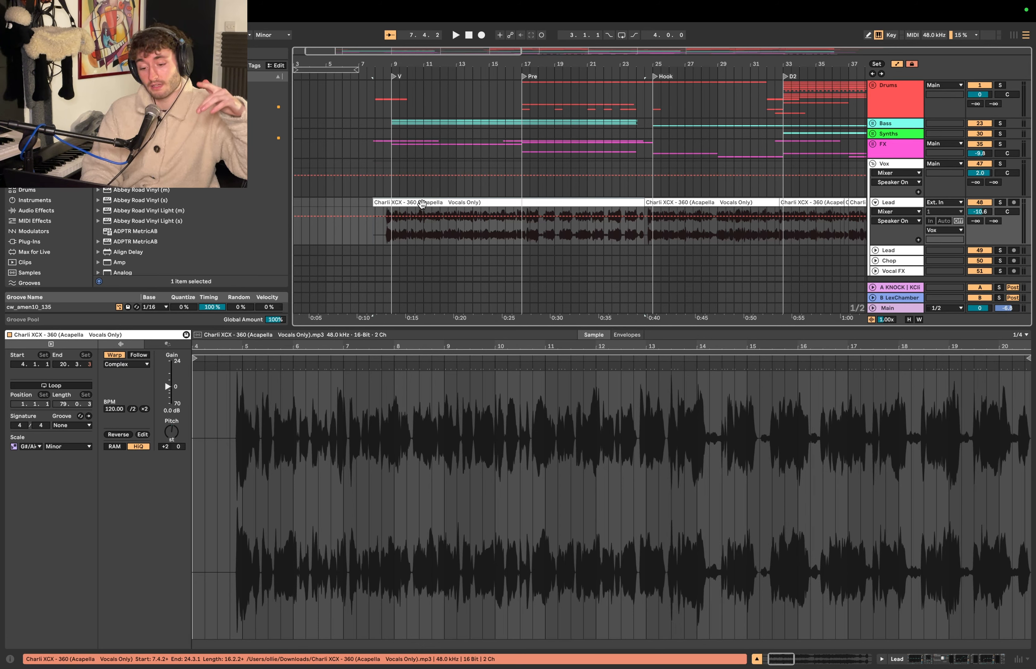
click(173, 434)
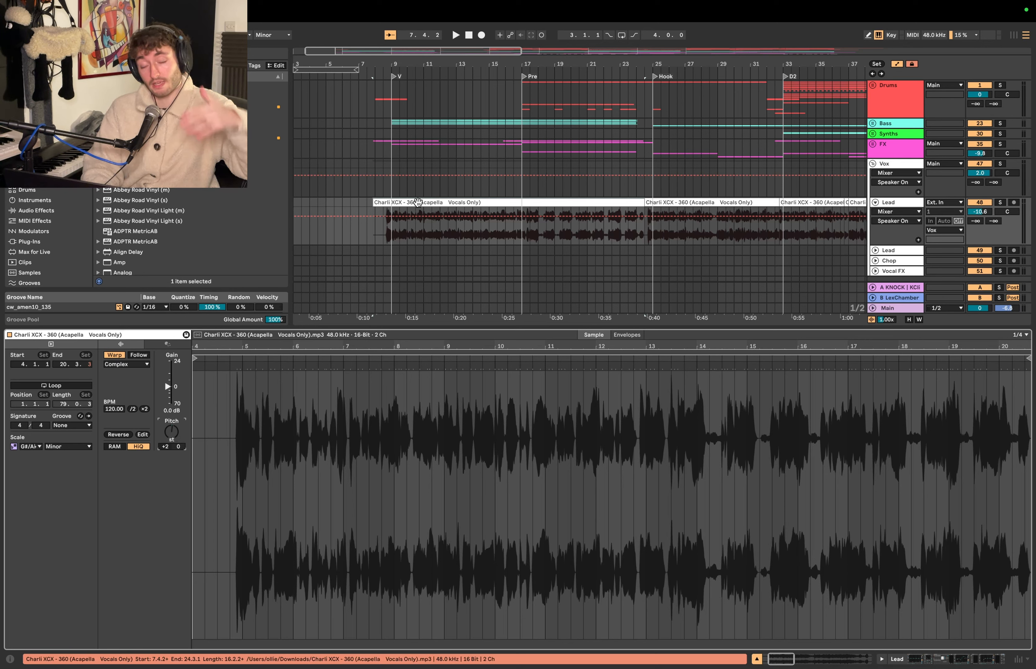
Expand the Bass group and examine the B1, G1, D2 and A1 note groups in the Sub track's first Bass 3 clip
click(872, 124)
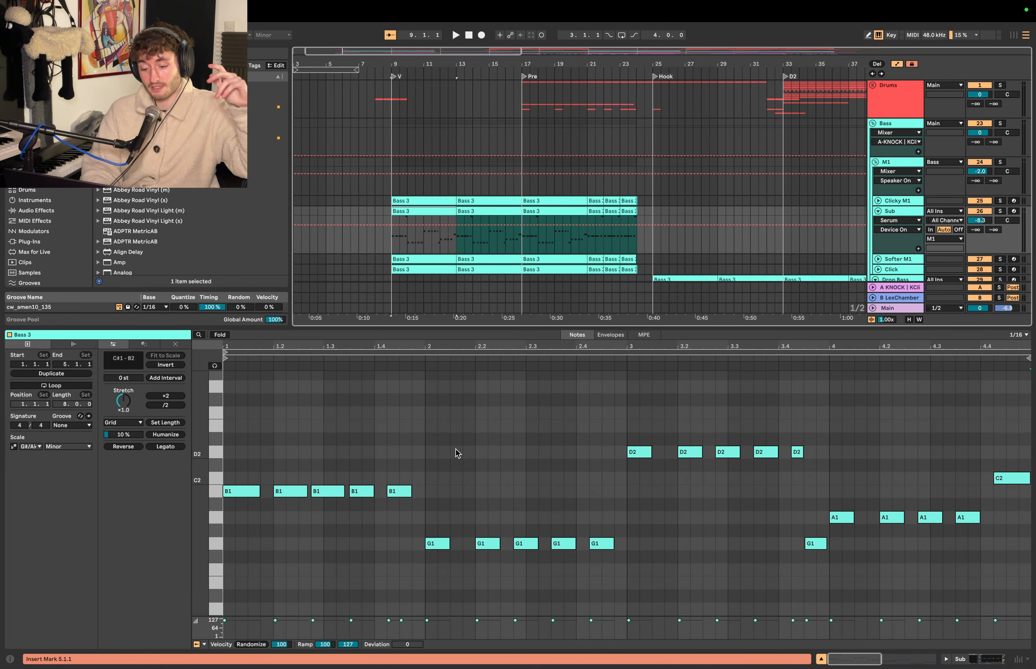
scroll(461, 458, down, 2)
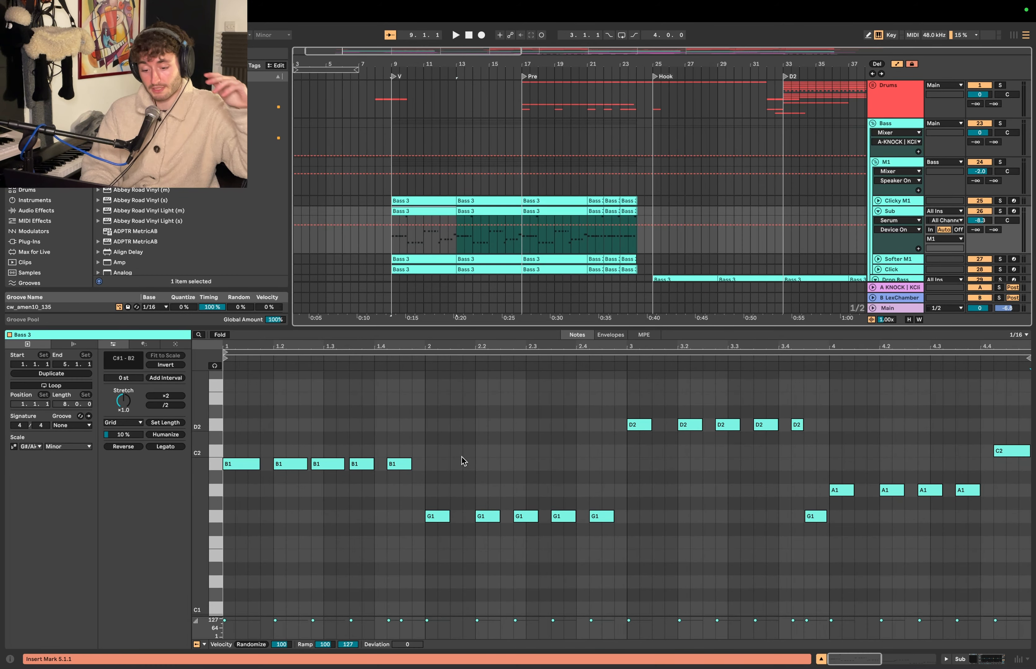
scroll(461, 457, up, 1)
drag(473, 453, 228, 485)
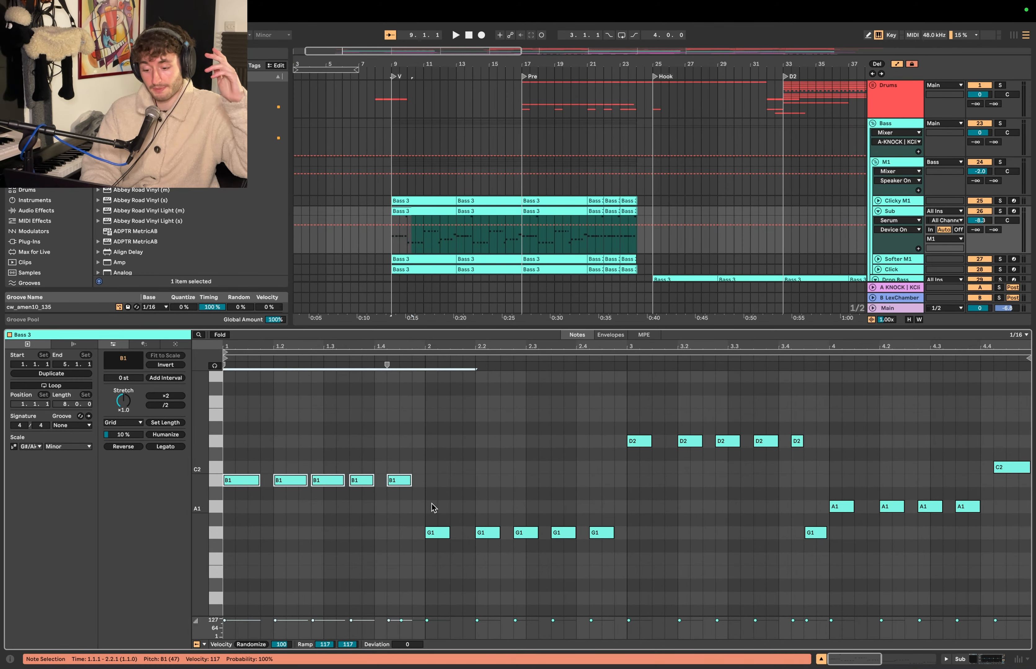
drag(619, 499, 414, 557)
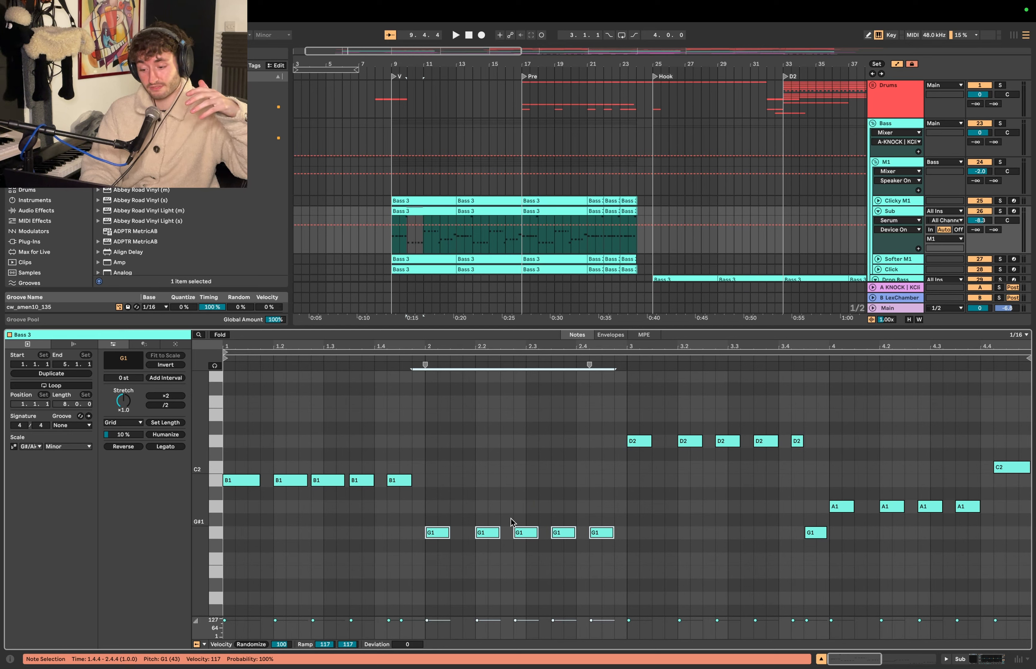
drag(614, 469, 807, 421)
drag(824, 477, 1010, 526)
click(420, 213)
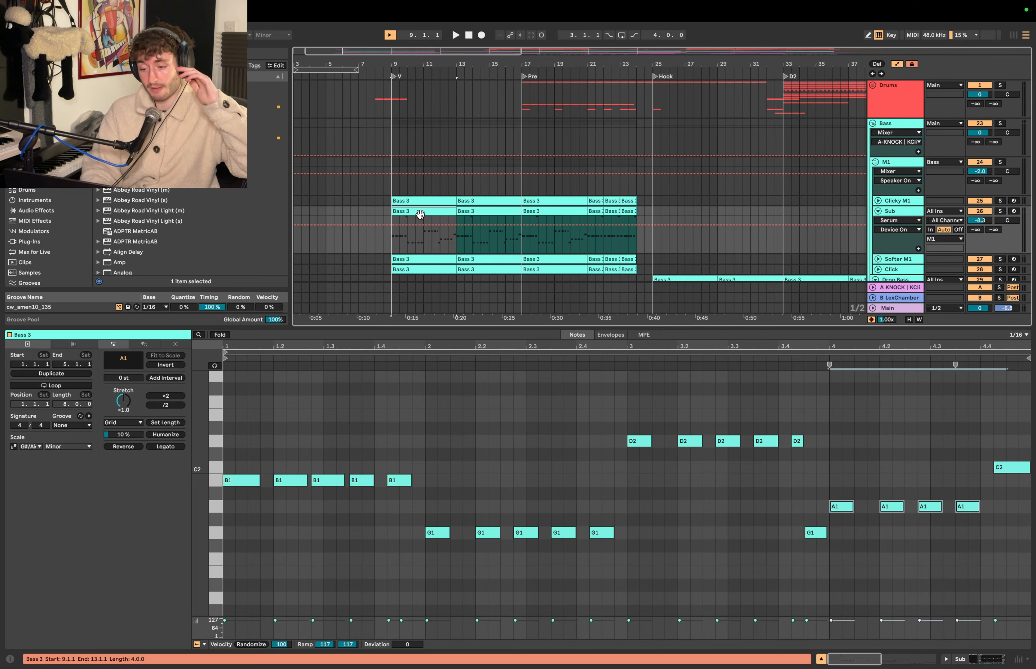
Solo the Clicky M1 track for a listen and examine the F9 TK Organ Bass instrument inside its rack
click(888, 205)
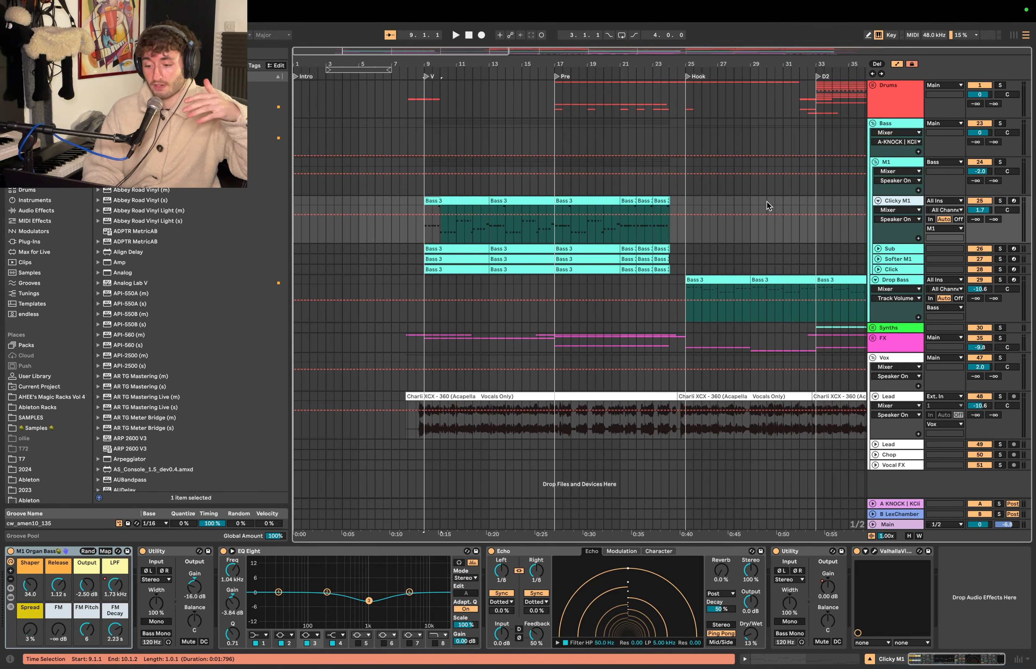
click(1000, 201)
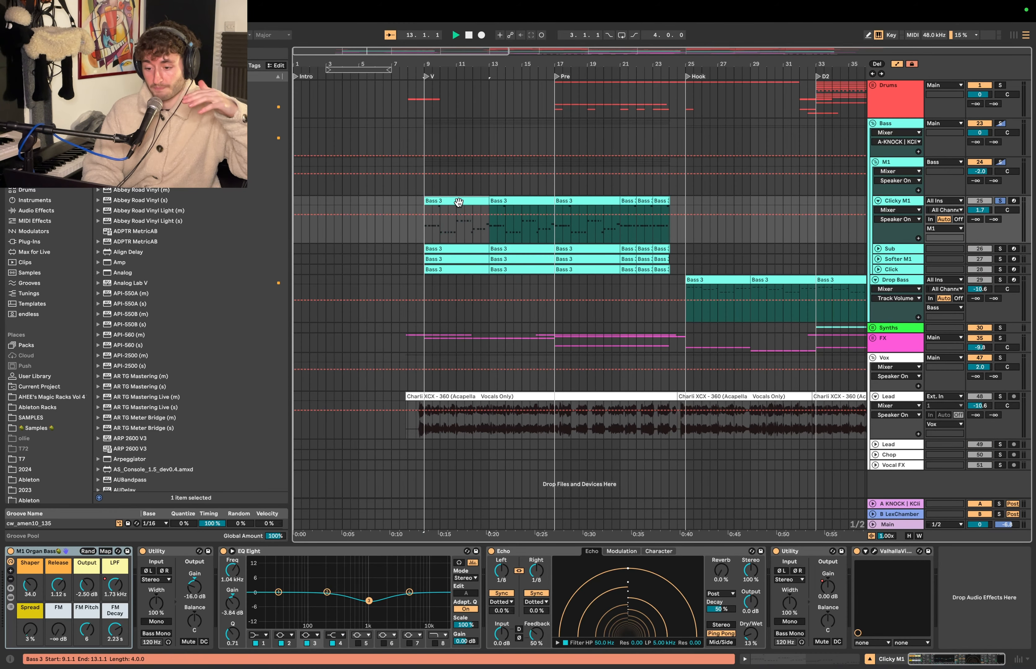
key(space)
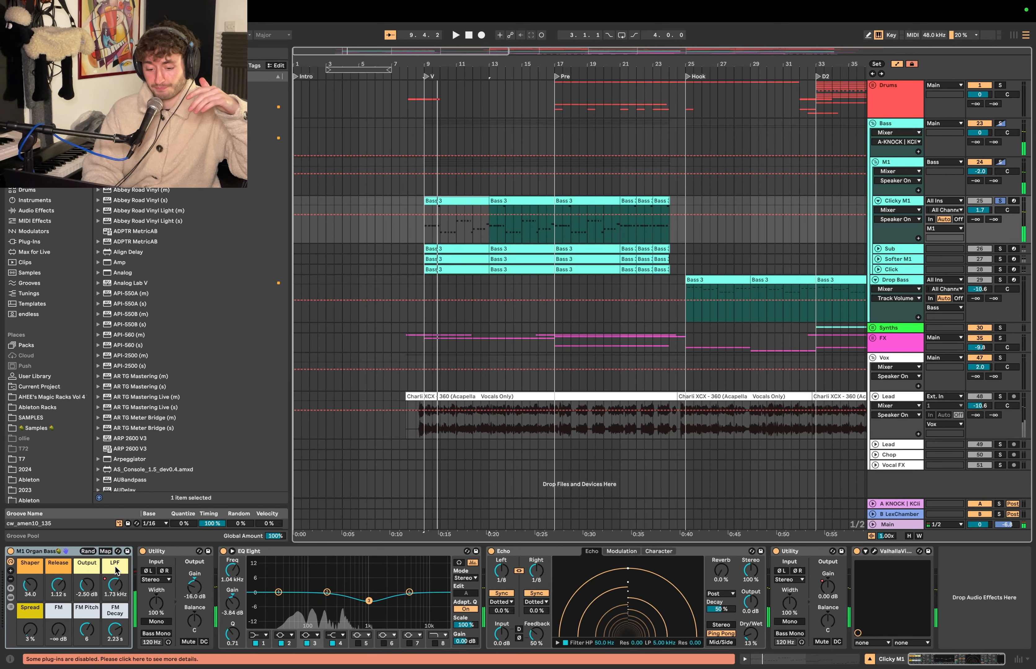
click(11, 597)
click(237, 554)
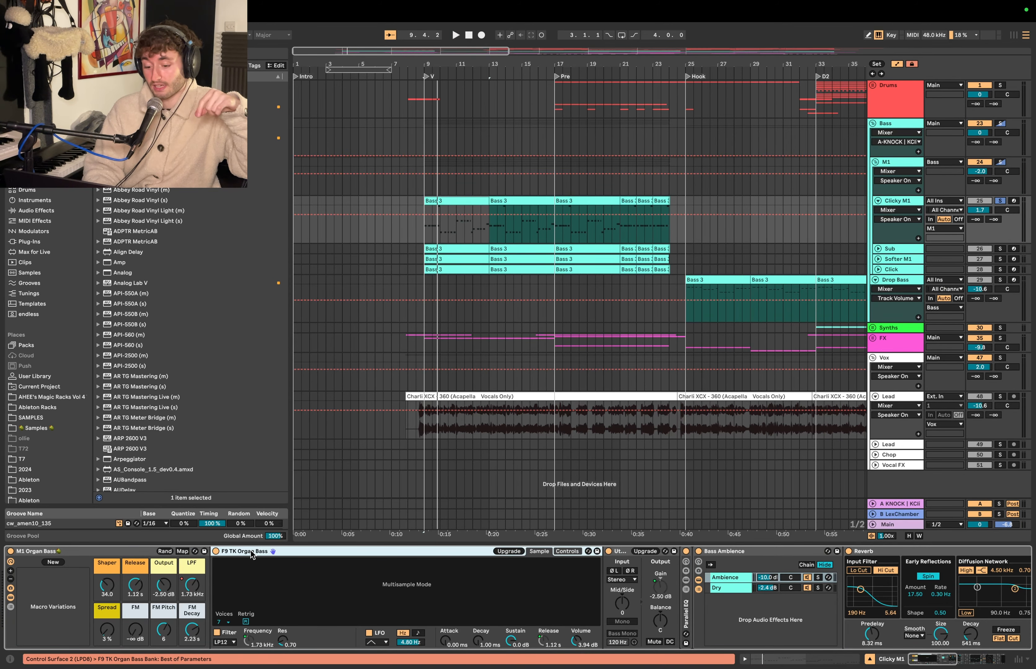
Solo the Sub track and examine the oscillator and envelope settings of its Serum instrument
click(878, 248)
click(1001, 248)
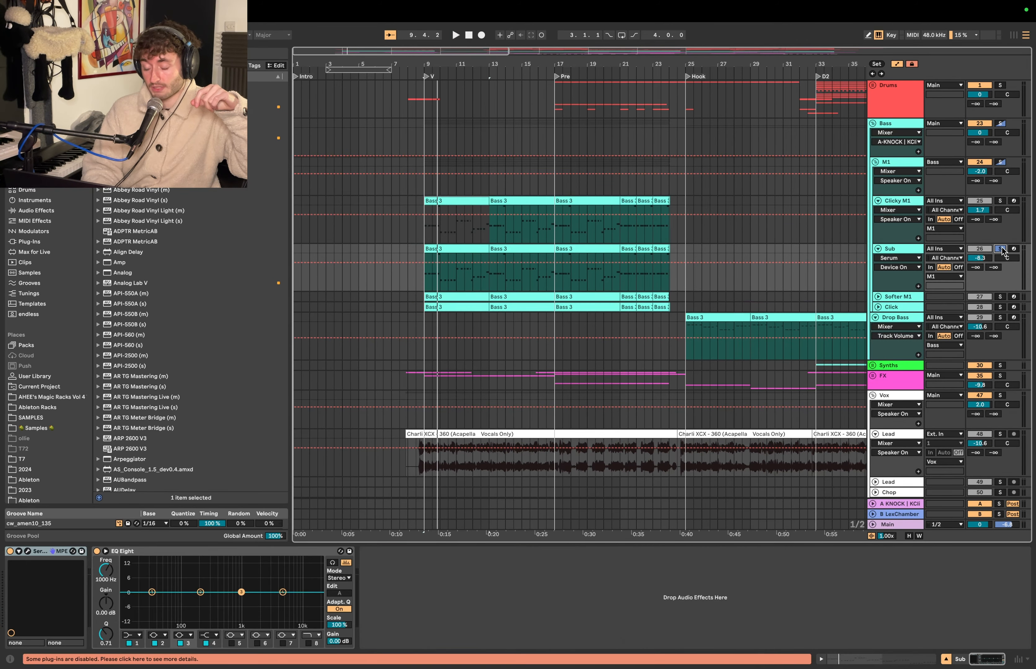
click(27, 552)
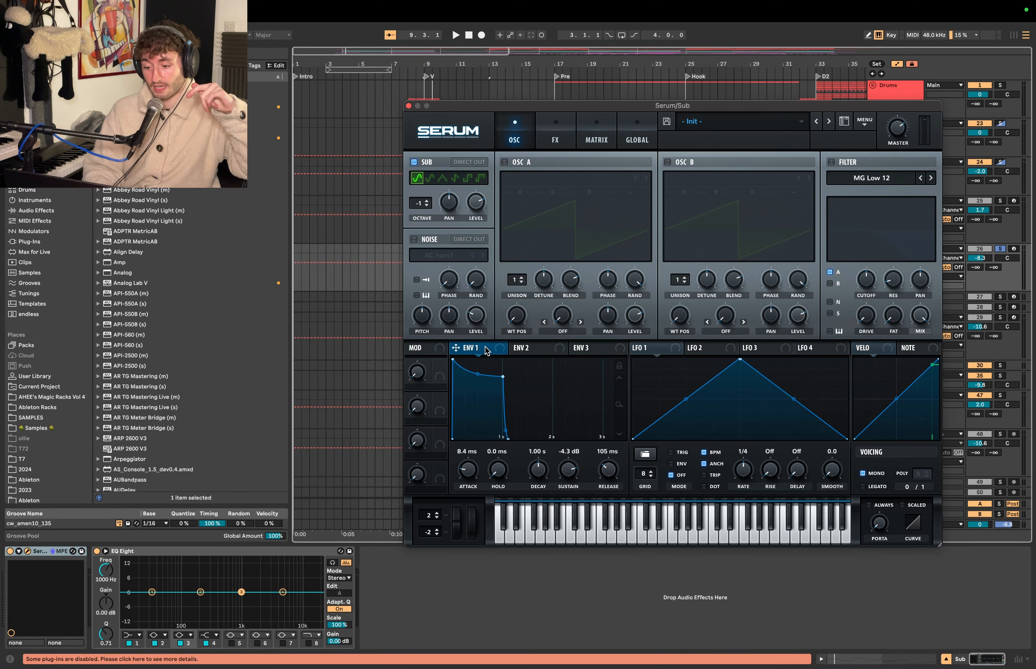
key(super+w)
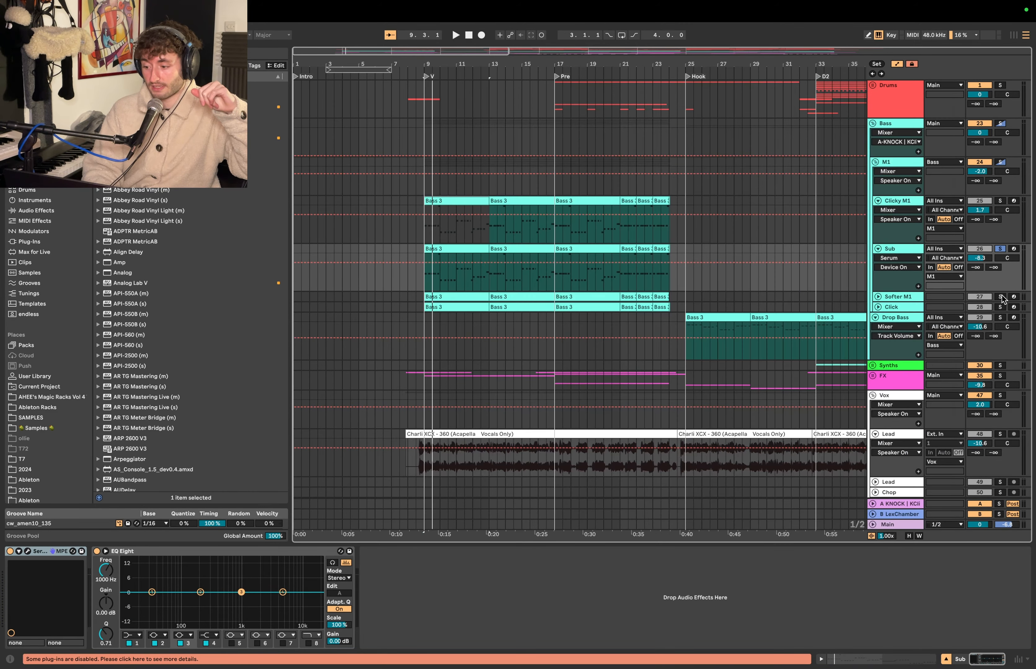
Solo the Softer M1 track and listen to it while examining its Serum patch
click(997, 297)
click(915, 297)
click(878, 297)
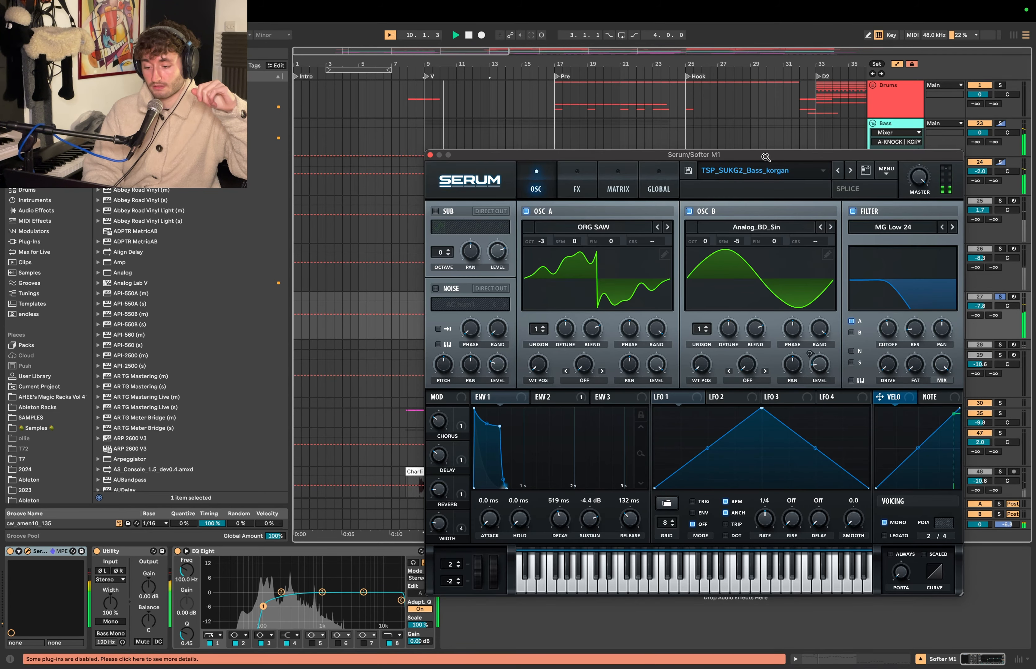
key(space)
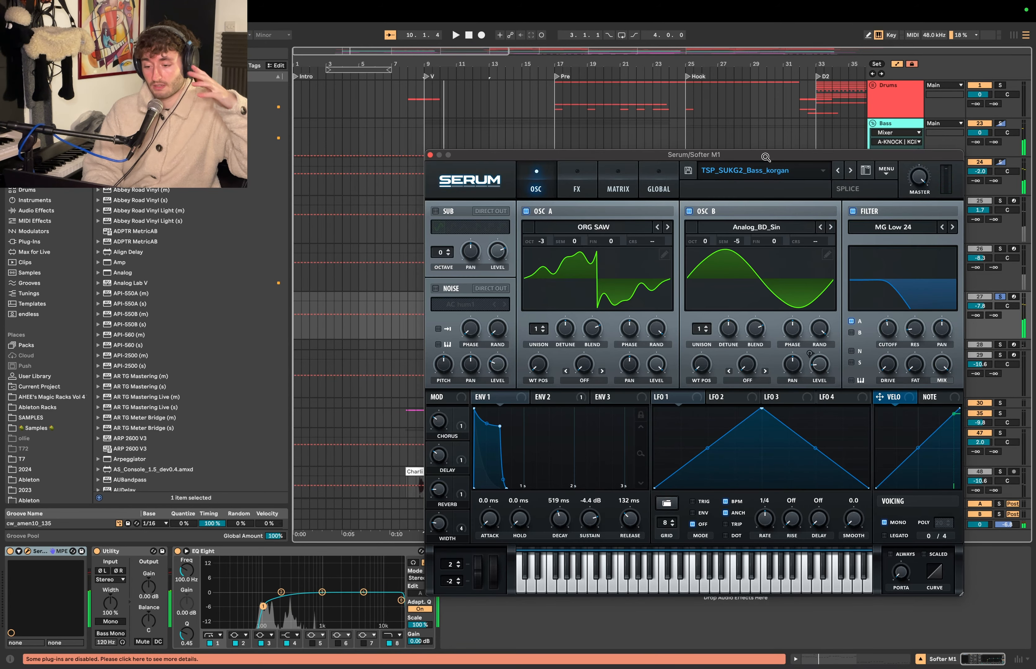
click(431, 155)
Solo the Click track and load the Perc-Organ combi from the organ category in its Korg M1 instrument
click(878, 344)
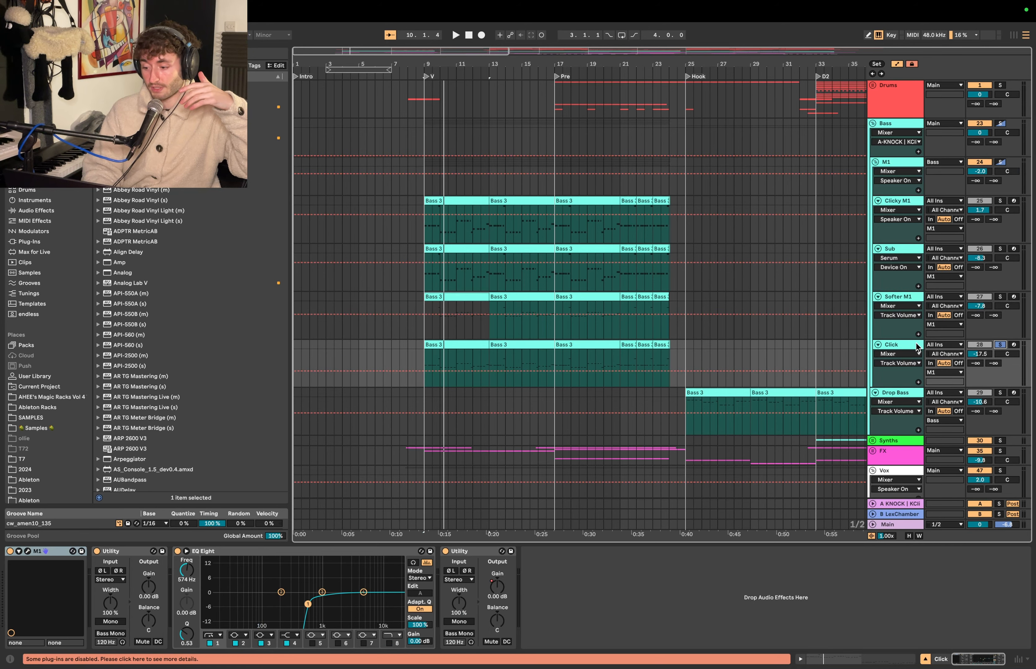
click(27, 551)
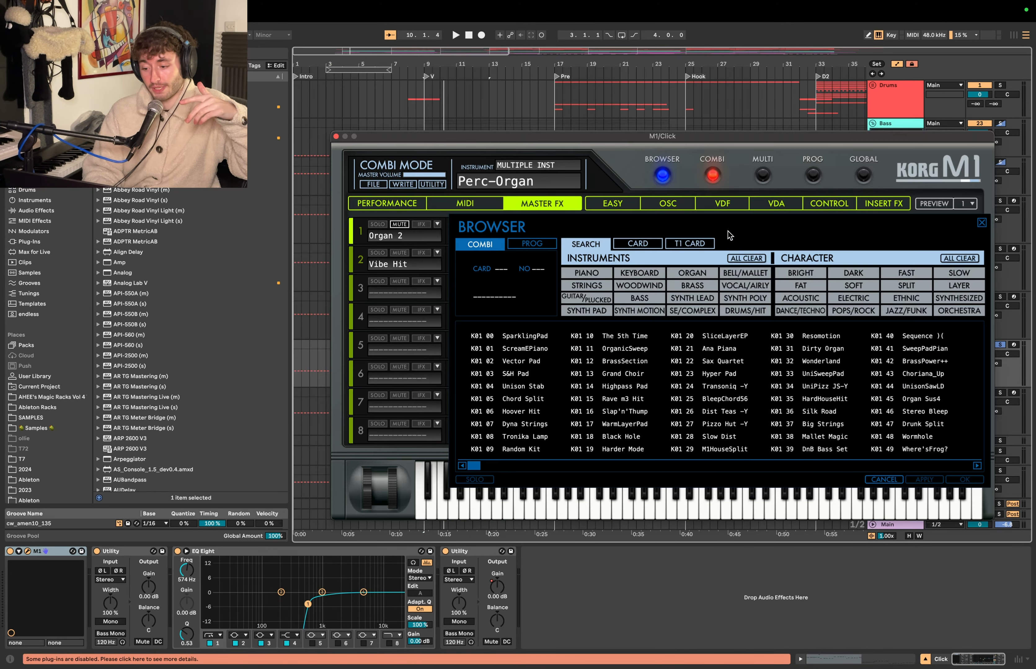
click(692, 273)
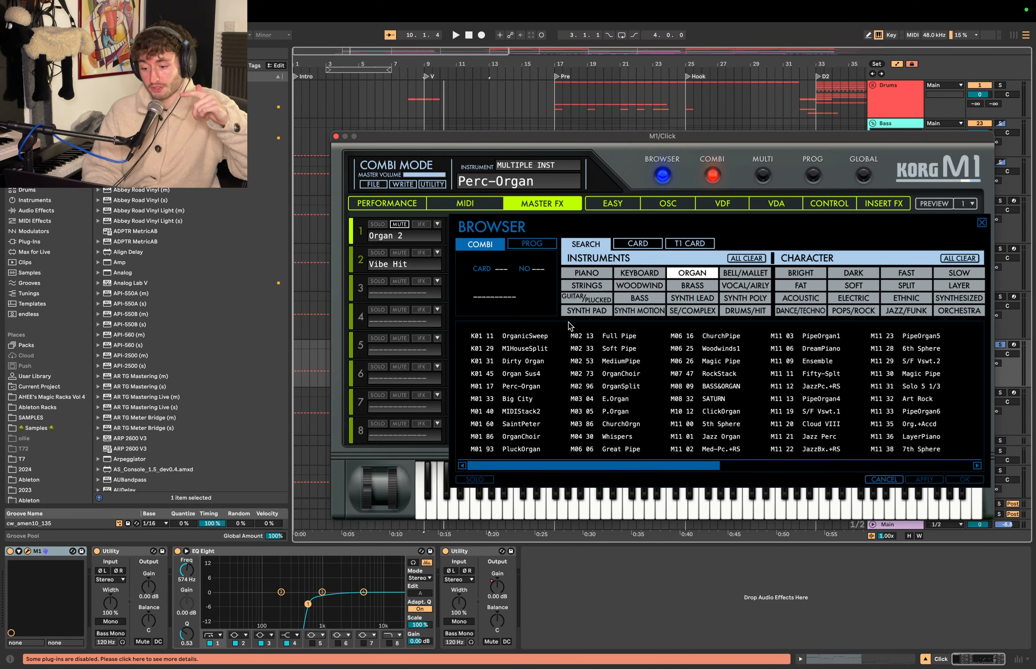
double_click(520, 386)
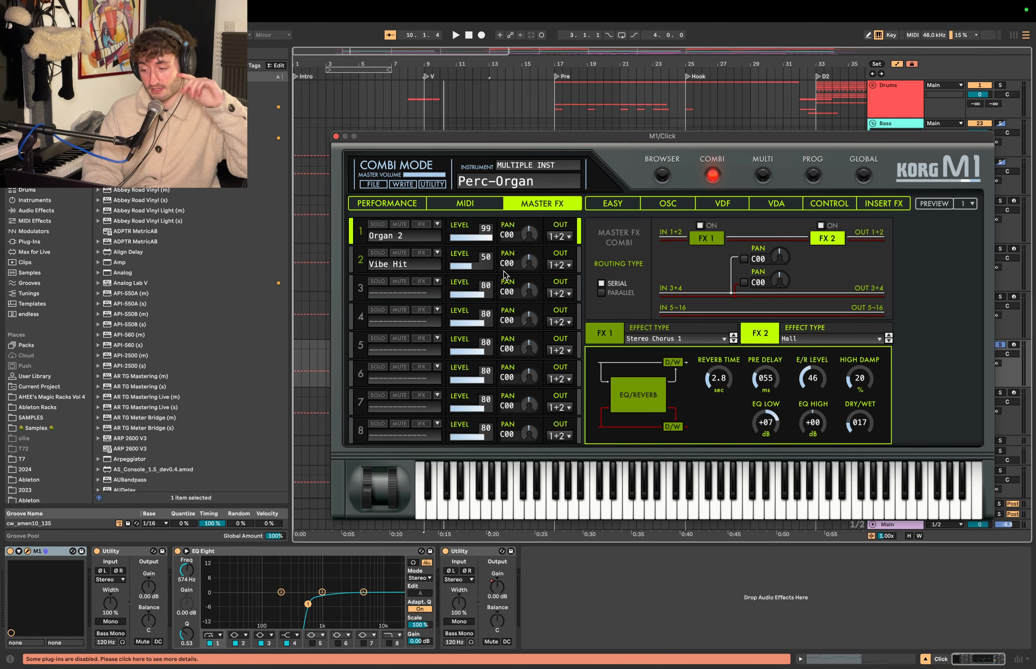
Play the soloed Click track with its EQ Eight bypassed to hear the full Perc-Organ sound
drag(917, 138, 894, 336)
key(space)
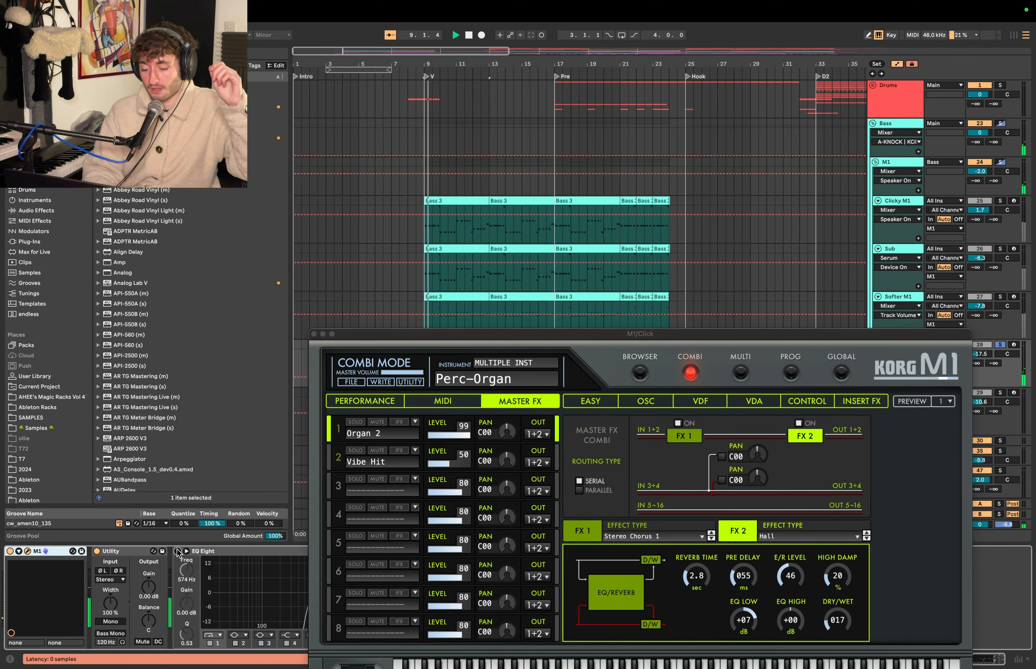
key(space)
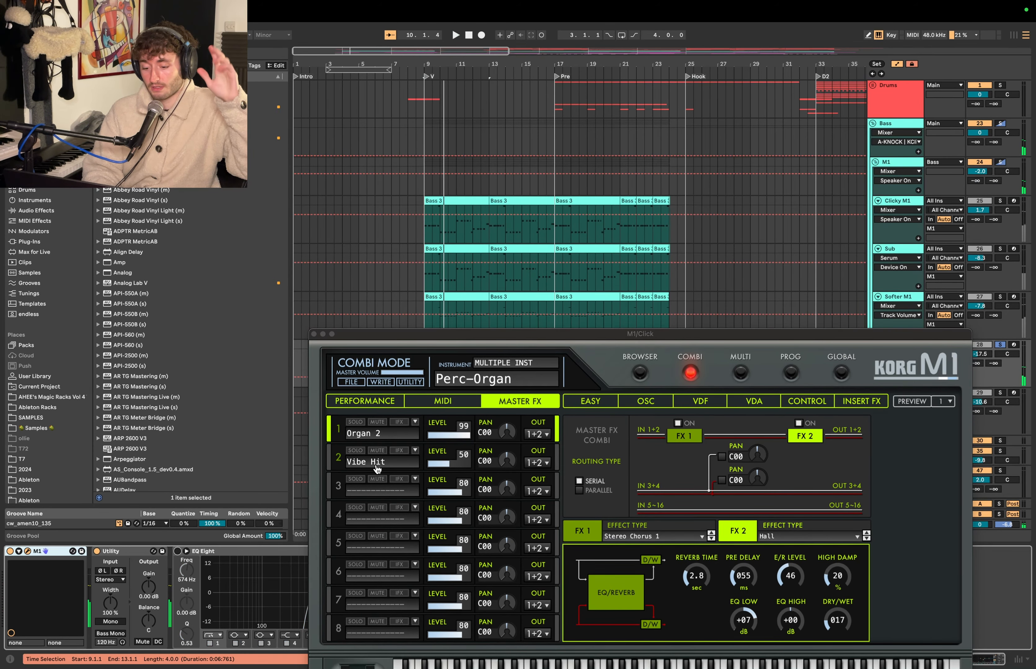
Mute the Organ 2 layer of the Perc-Organ combi and re-enable the Click track's EQ Eight
click(378, 425)
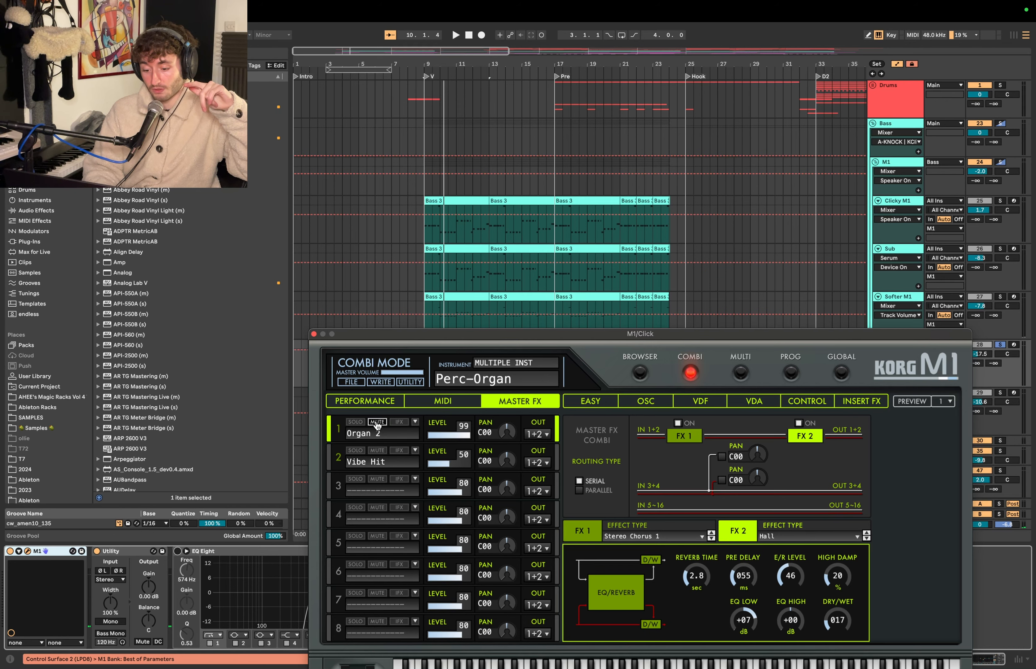
click(178, 552)
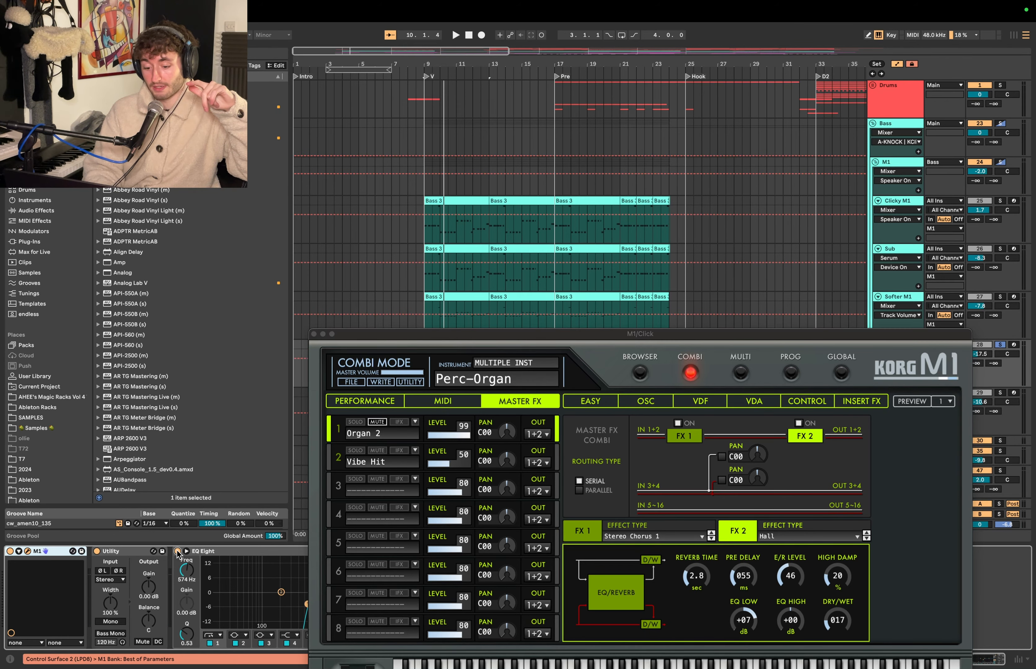
click(313, 334)
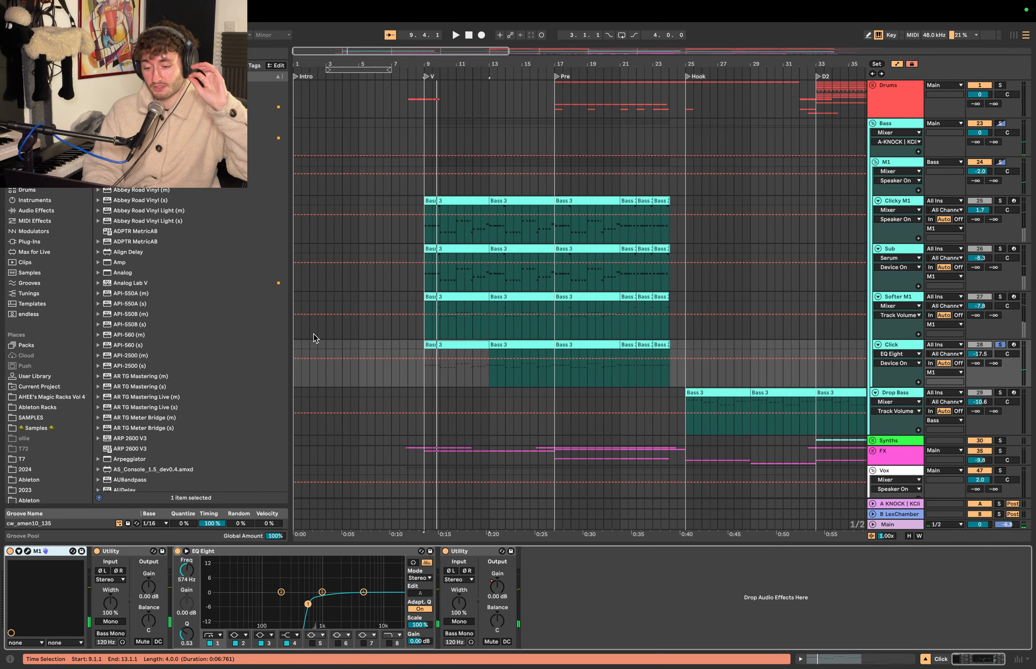
Solo the M1 group and play its four bass layers together from bar 9
click(705, 187)
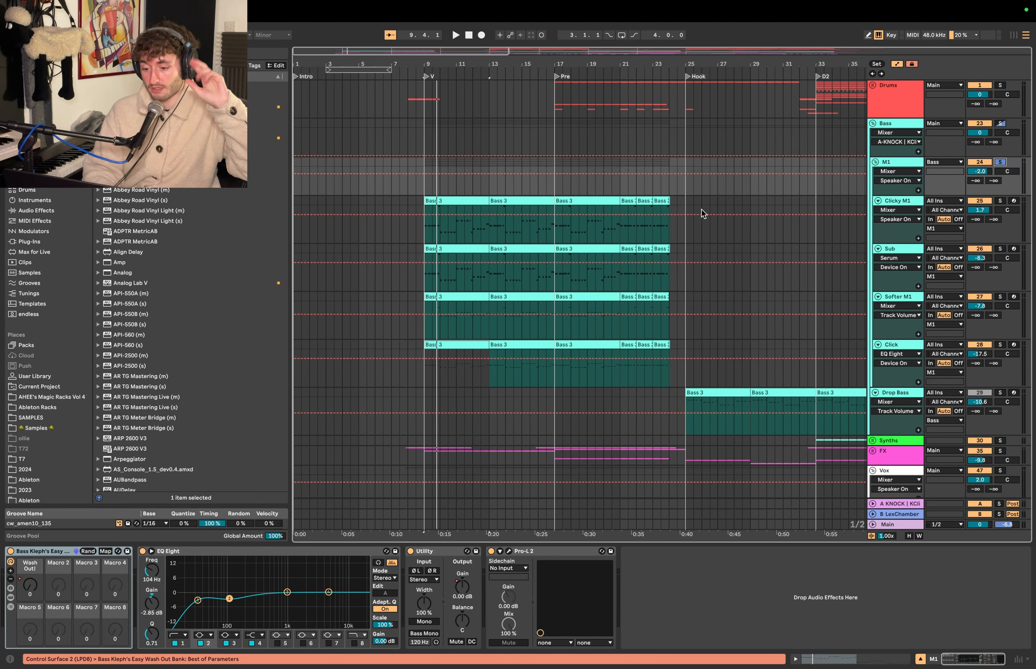
key(space)
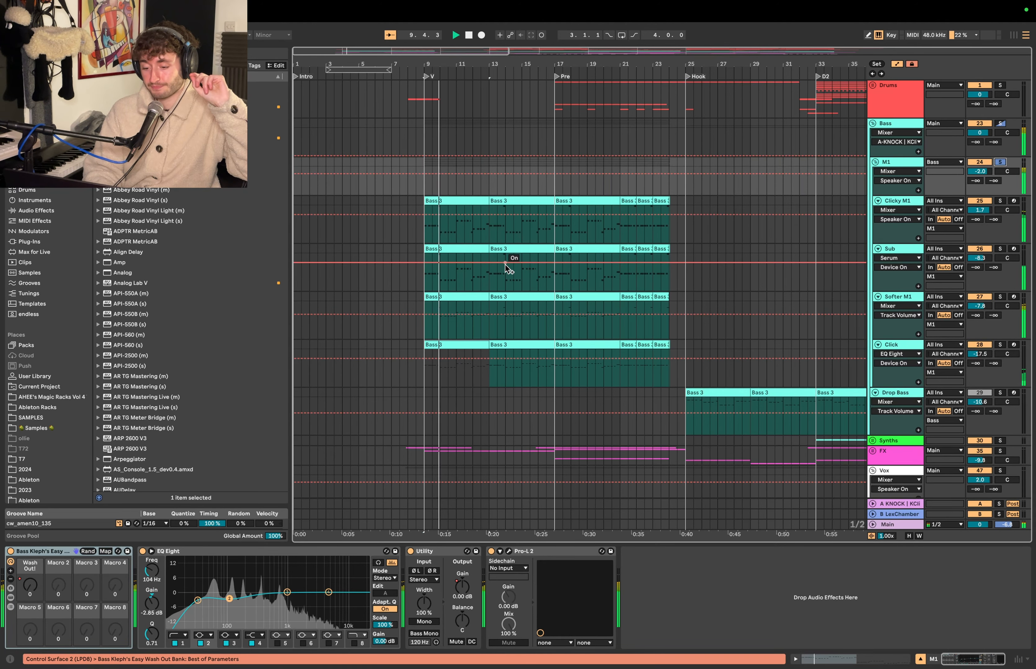
click(422, 276)
scroll(422, 276, up, 3)
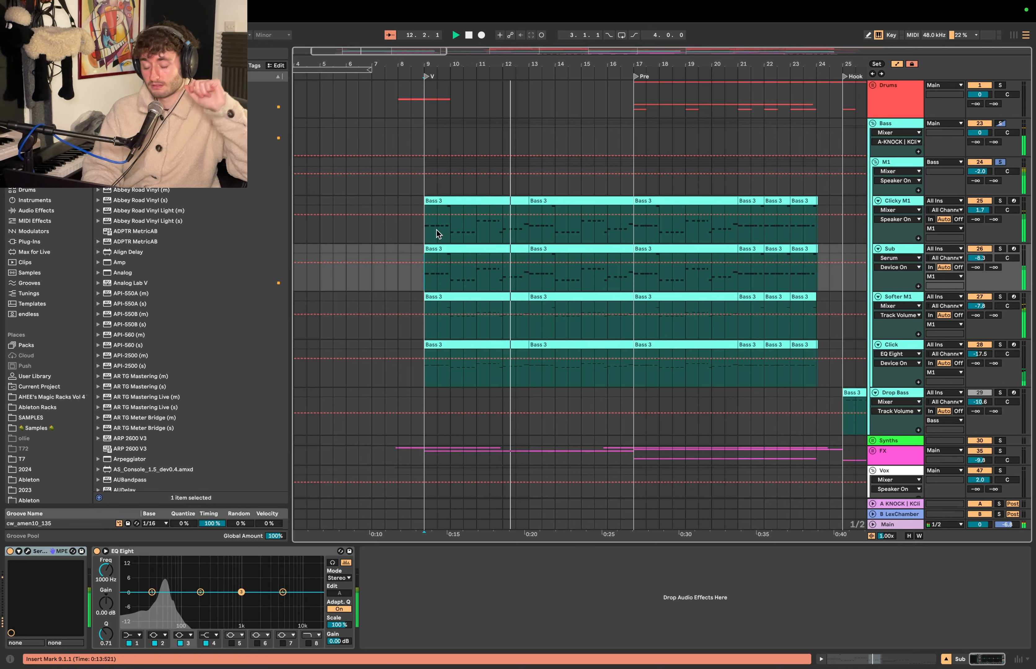
key(space)
Open the first Bass 3 clips of all four M1 layers together in the note editor with their full note range
click(464, 345)
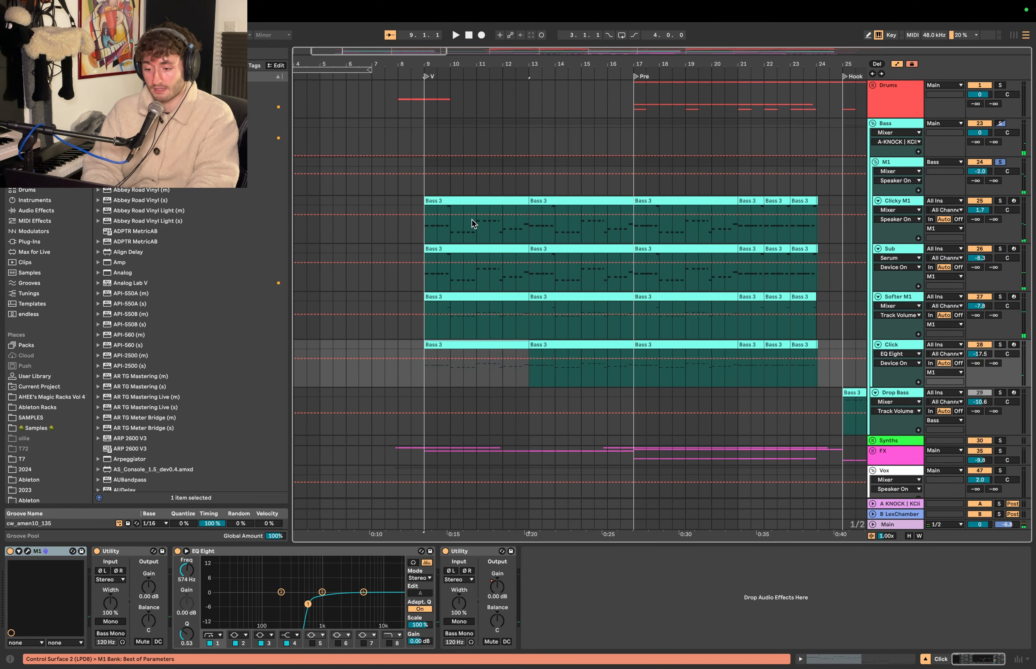
shift+double_click(464, 202)
scroll(505, 465, up, 3)
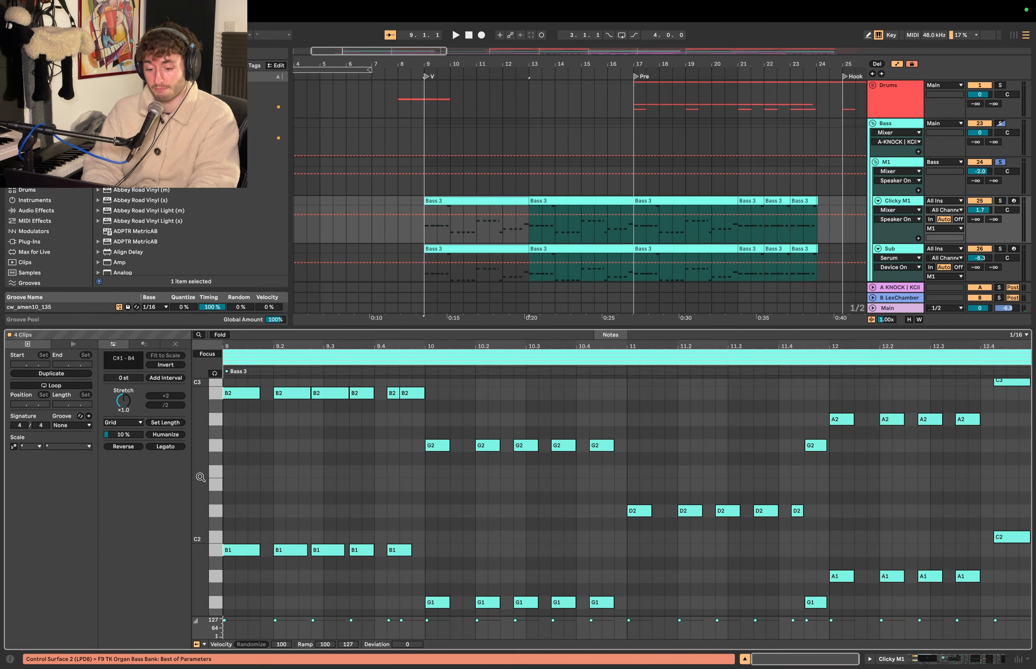
drag(201, 477, 170, 478)
scroll(389, 478, up, 3)
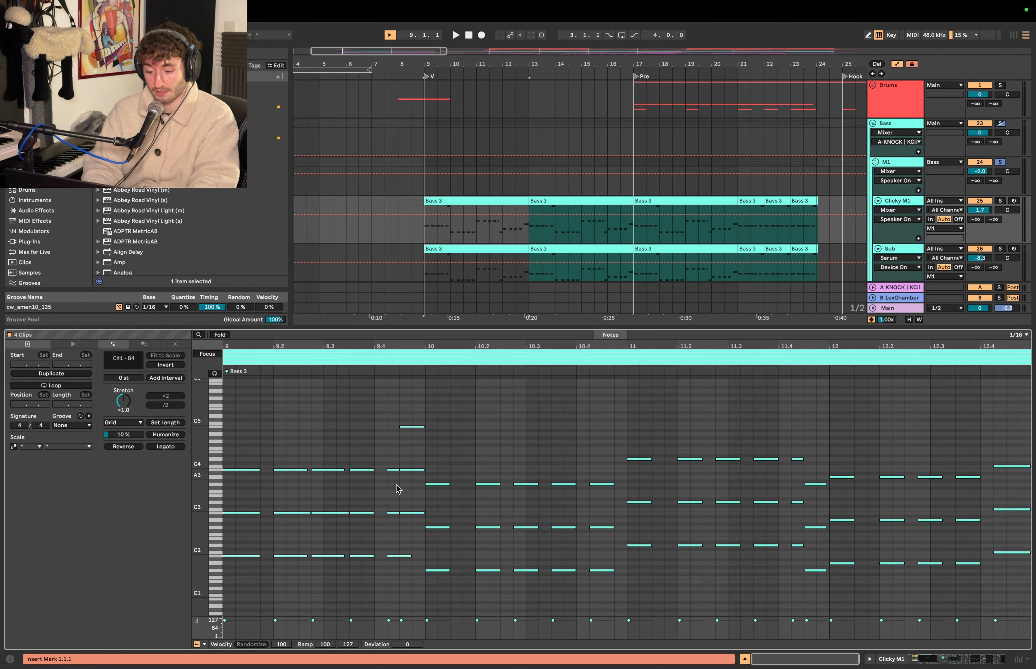
Deactivate the passing notes at the ends of bars 9, 11 and 12 across the four clips and play the simplified bassline
drag(417, 520, 417, 412)
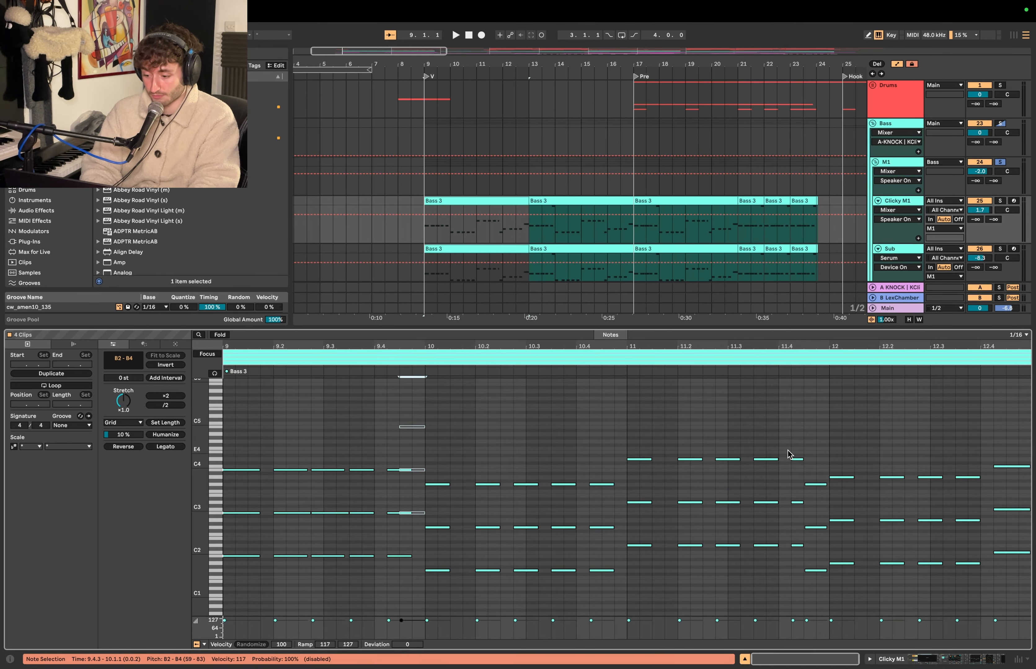
drag(815, 449, 815, 609)
key(space)
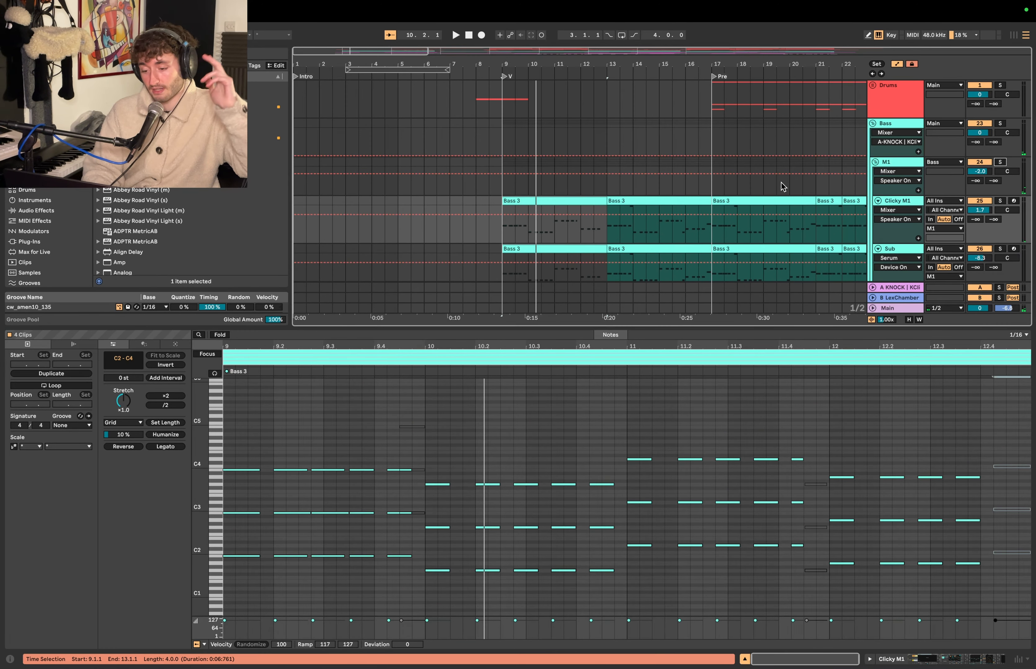
Play the simplified four-layer M1 bassline through bar 12 and show the Clicky M1 track's devices
key(space)
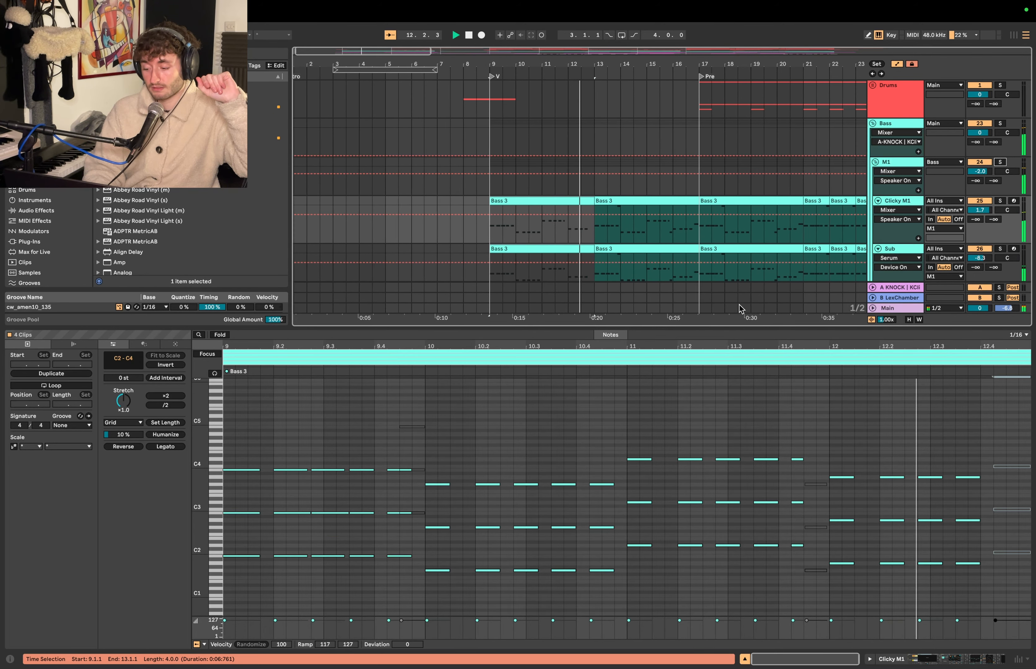
key(shift+Tab)
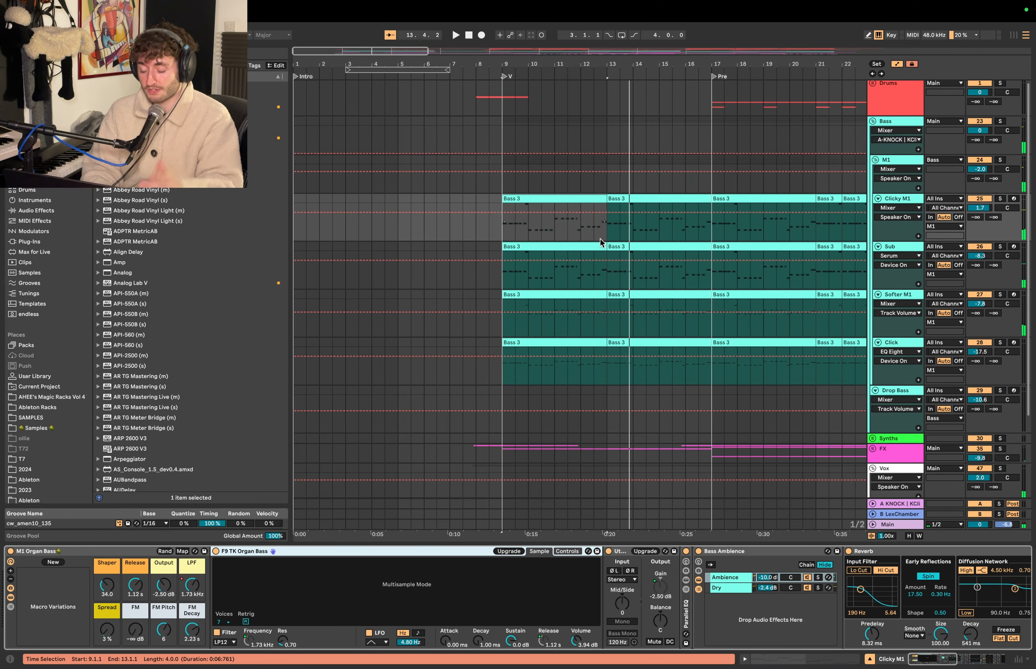
scroll(470, 199, right, 3)
click(470, 199)
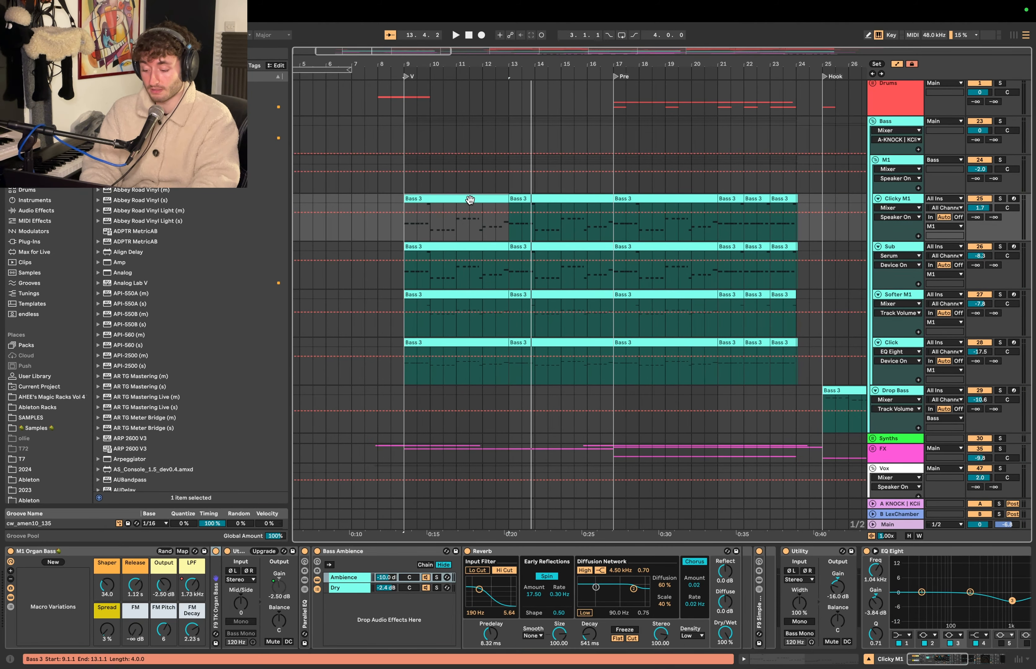
scroll(470, 200, right, 1)
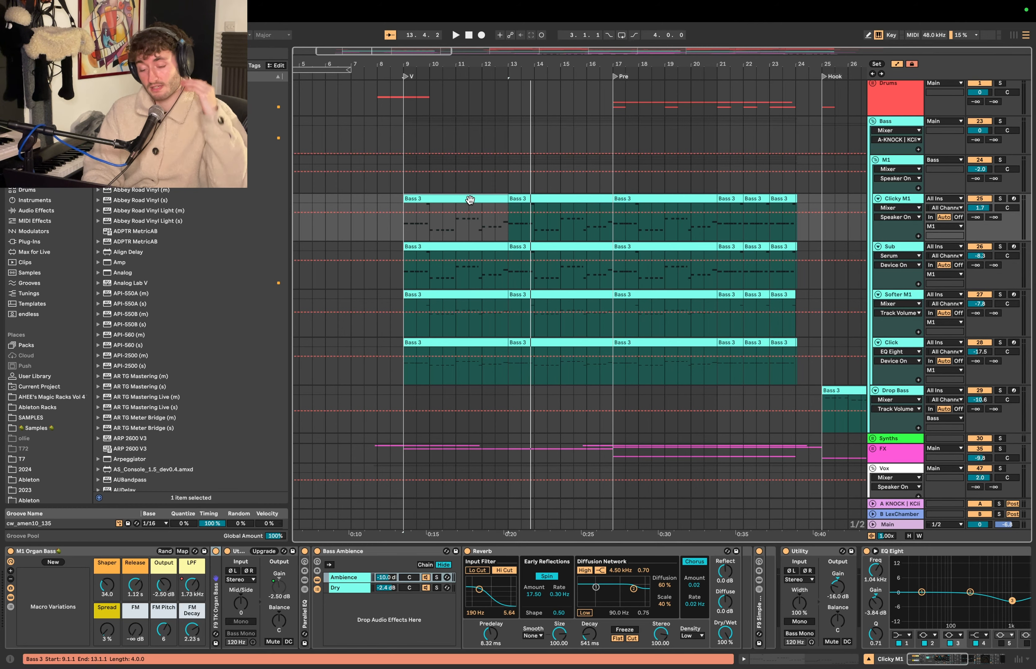
Reopen the first Bass 3 clips in the note editor, pick the passing notes ending bar 12, and review the bassline
double_click(470, 200)
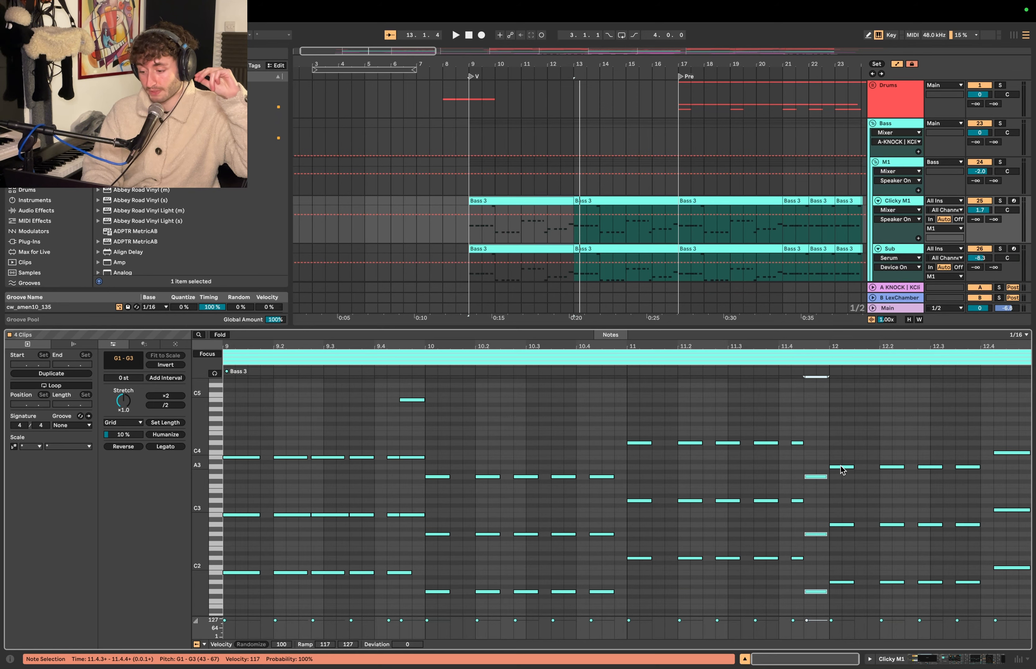
click(1009, 453)
click(1012, 460)
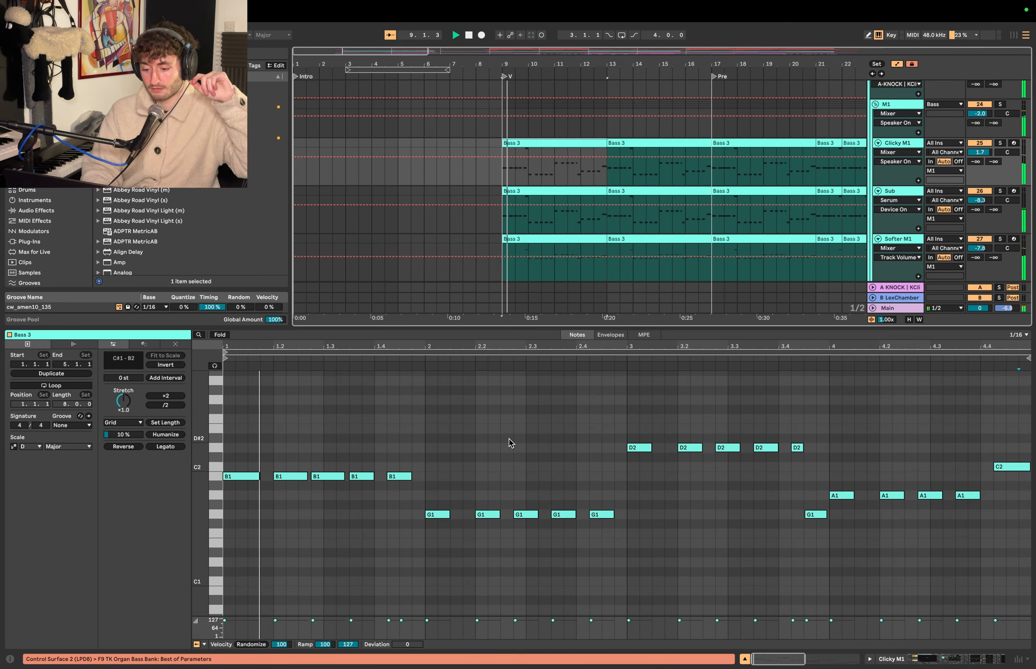
scroll(510, 441, up, 3)
scroll(510, 443, down, 1)
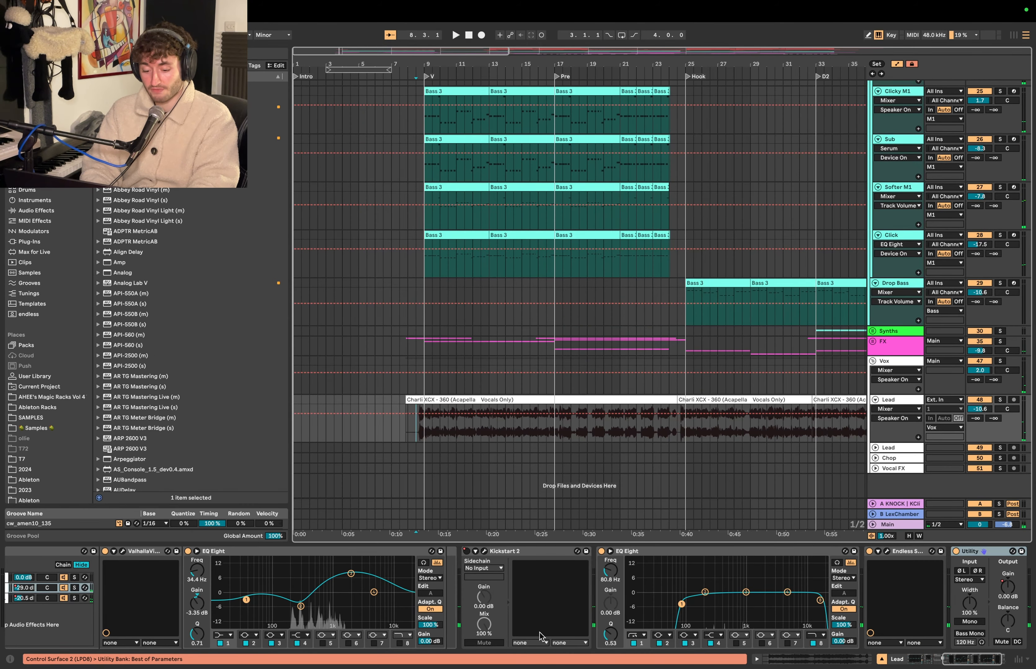
Inspect the Lead vocal's Audio Effect Rack, viewing its dry chain, the ValhallaVintageVerb settings and the Echo chain
scroll(540, 632, right, 10)
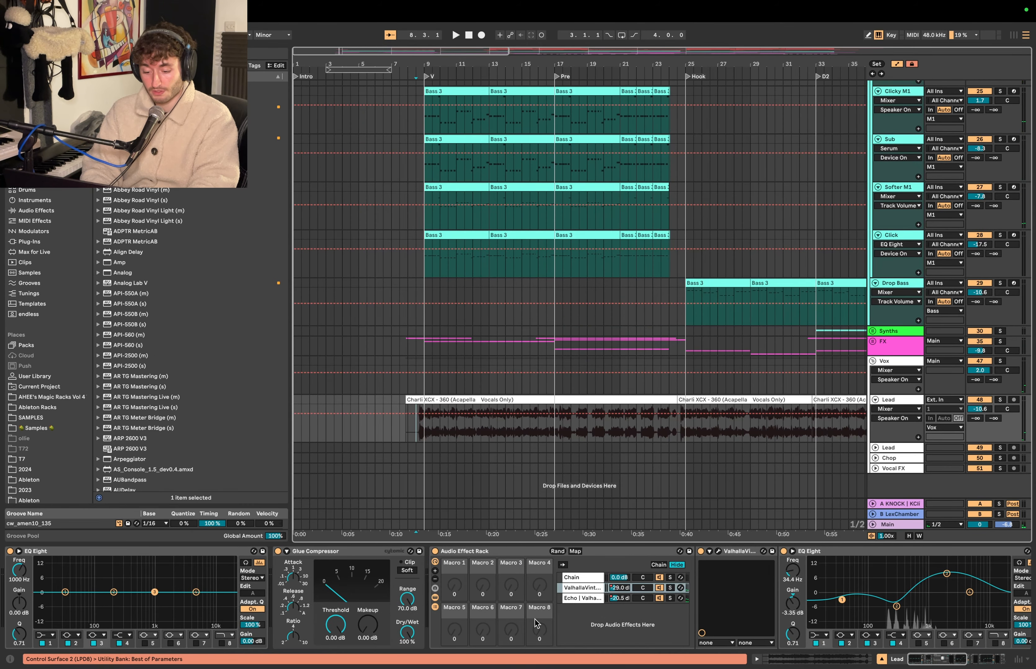
scroll(553, 611, right, 10)
click(150, 555)
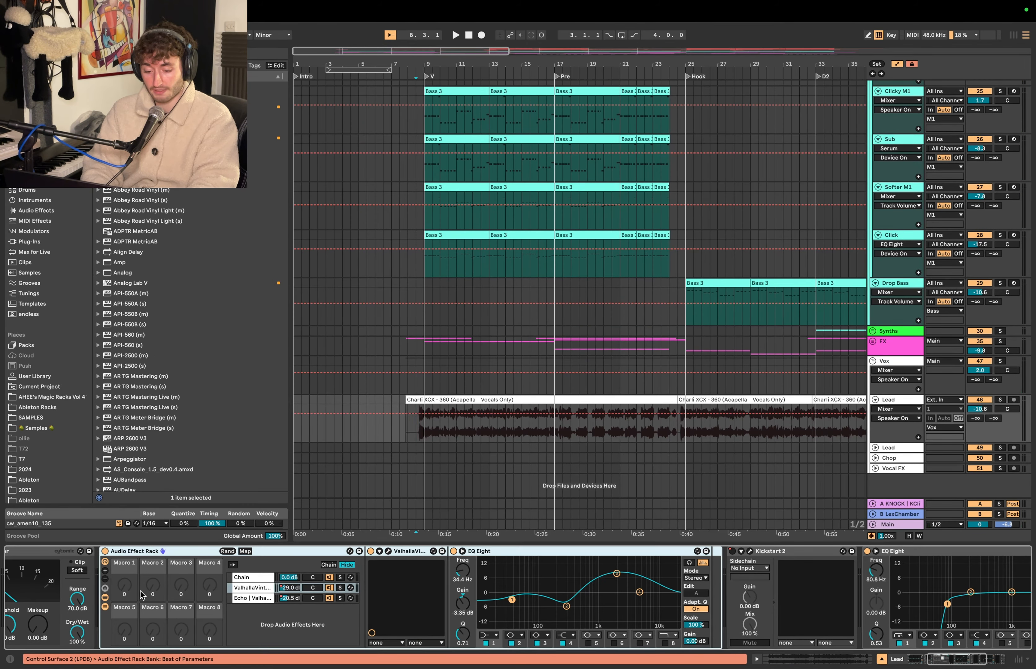
click(242, 578)
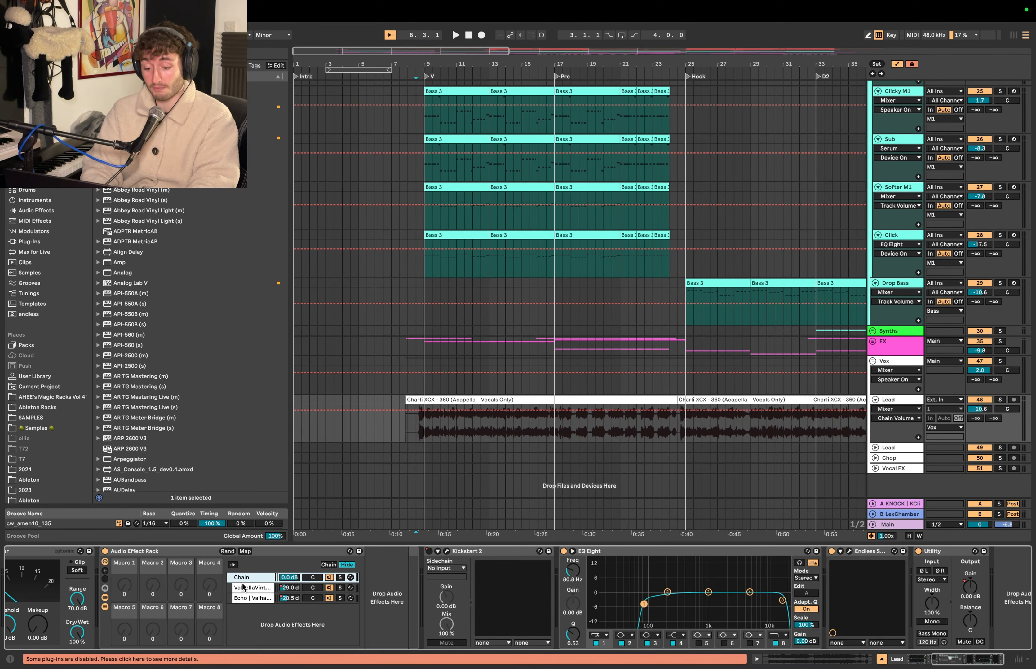
click(263, 587)
click(388, 552)
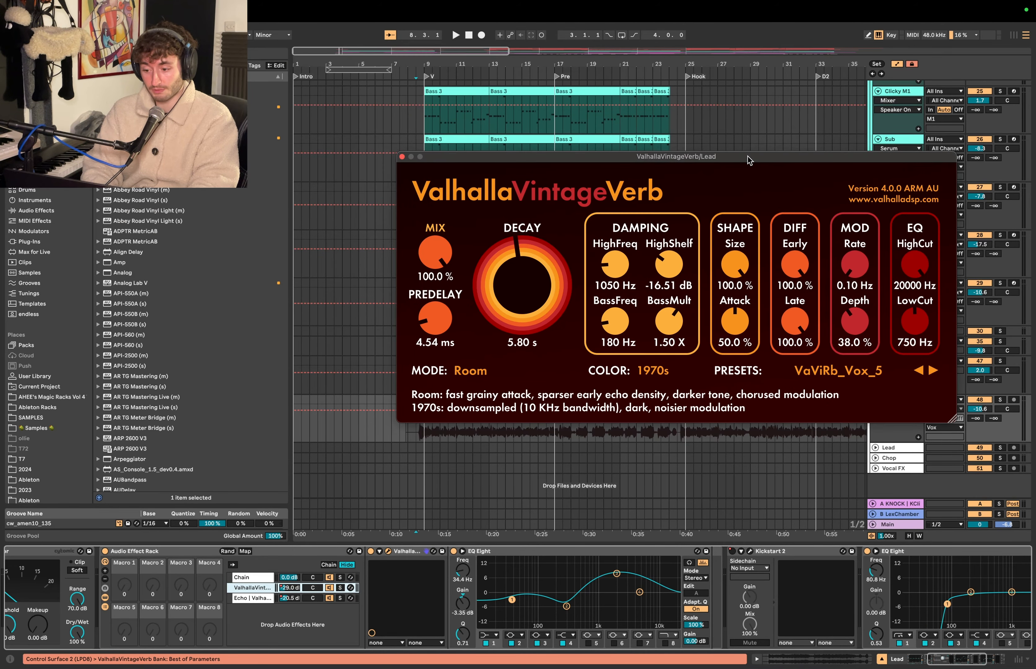
click(254, 599)
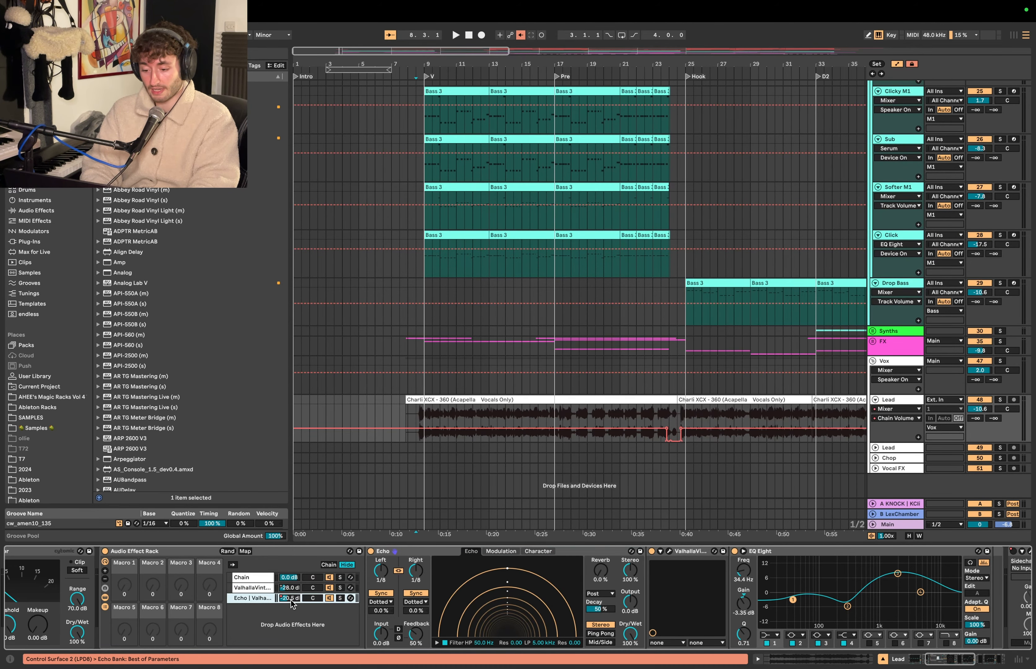
Display the ValhallaVintageVerb chain's volume automation on the Lead vocal and highlight the verse, pre and hook sections to compare them
click(291, 590)
scroll(512, 400, down, 3)
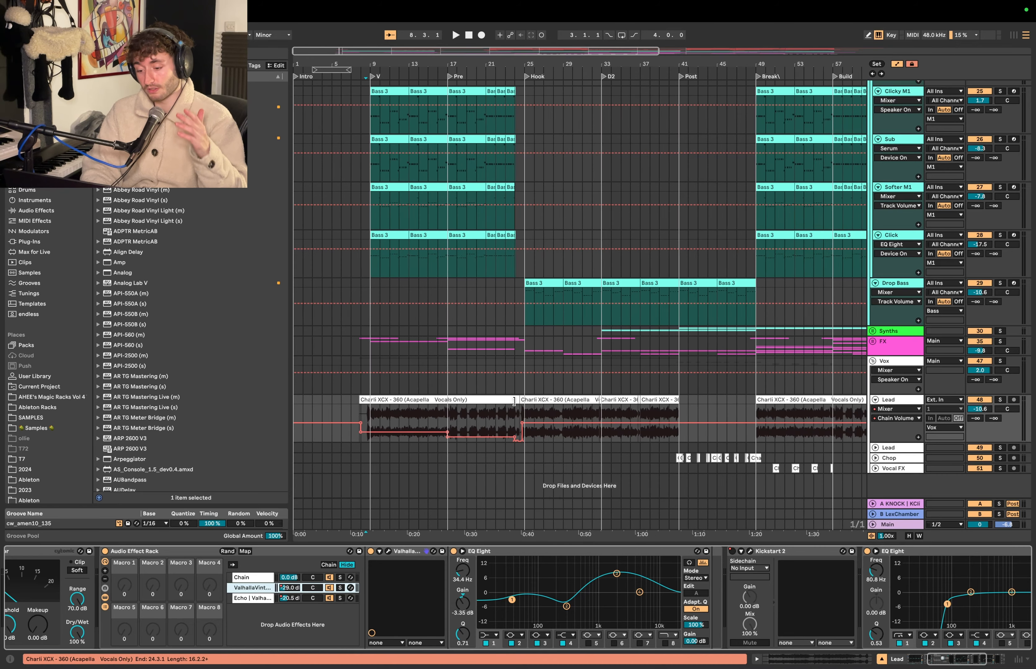
drag(372, 421, 446, 421)
click(448, 417)
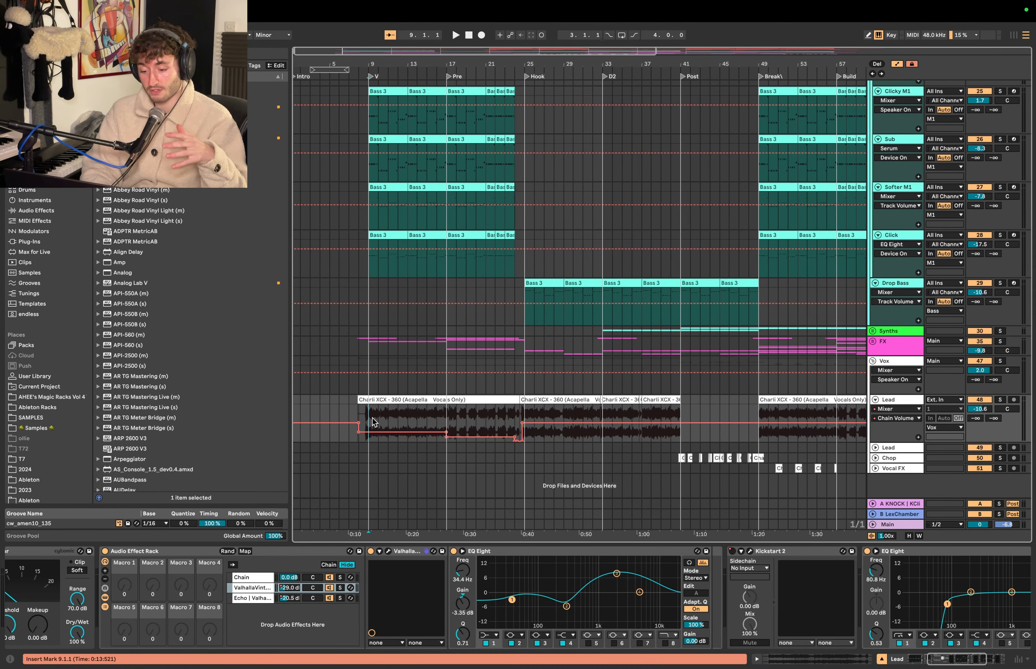
drag(372, 421, 506, 419)
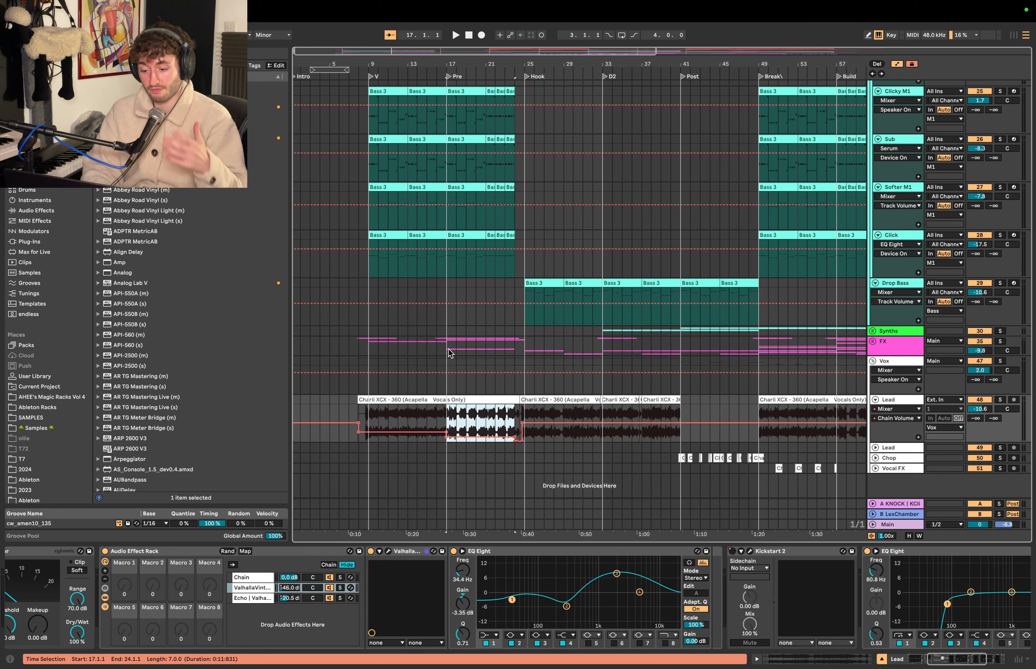
drag(527, 416, 678, 416)
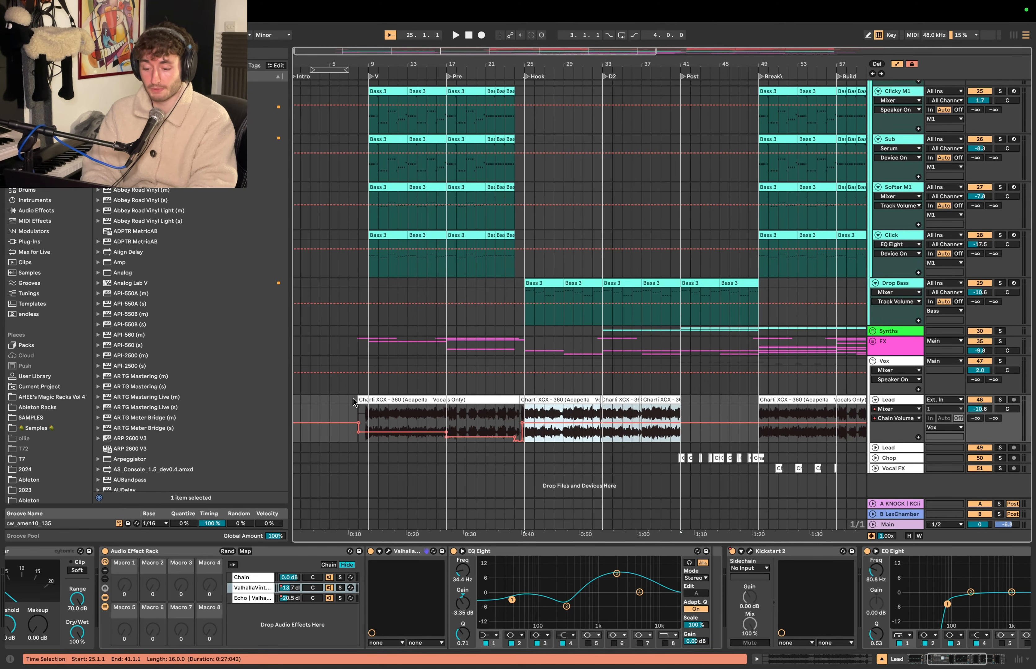
Play the arrangement from bar 15.3 through the transition from the verse into the Pre section
key(plus)
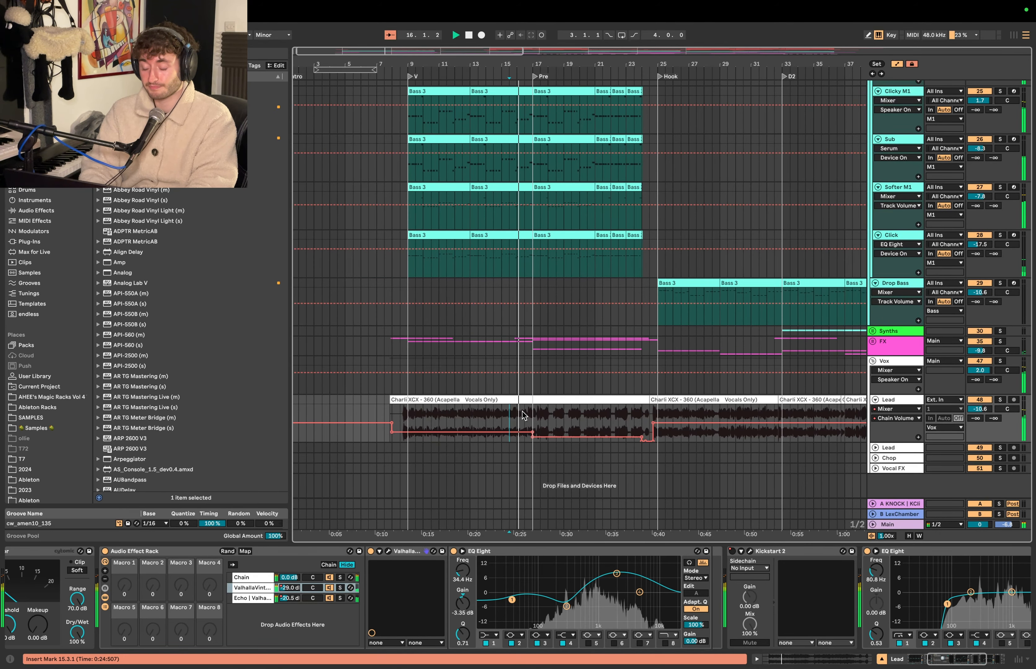
key(plus)
scroll(525, 416, up, 2)
scroll(524, 415, right, 1)
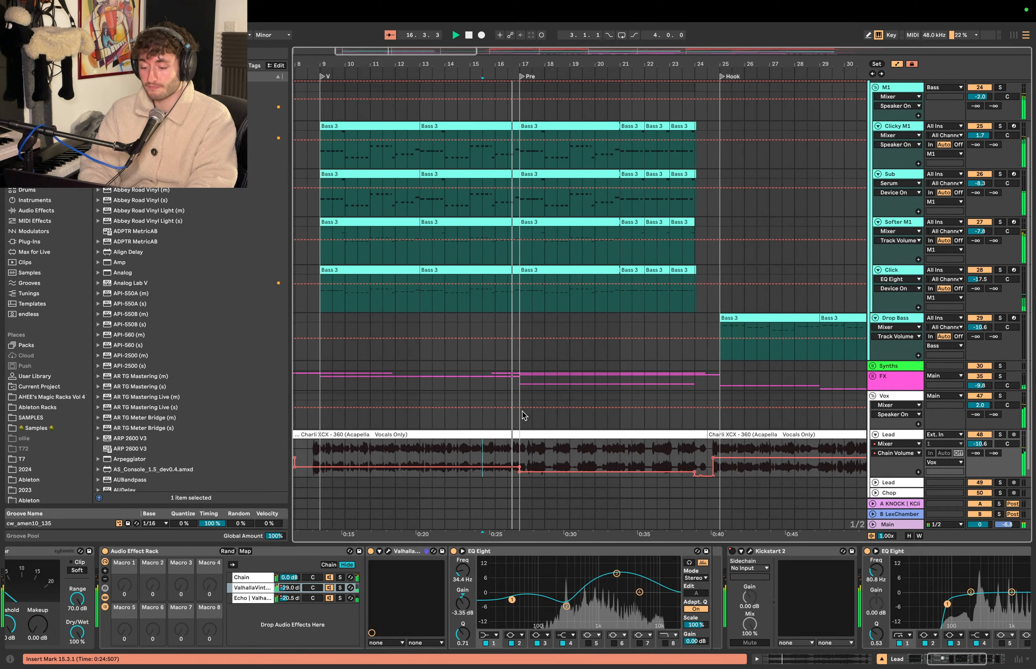
scroll(527, 409, up, 3)
scroll(527, 409, right, 1)
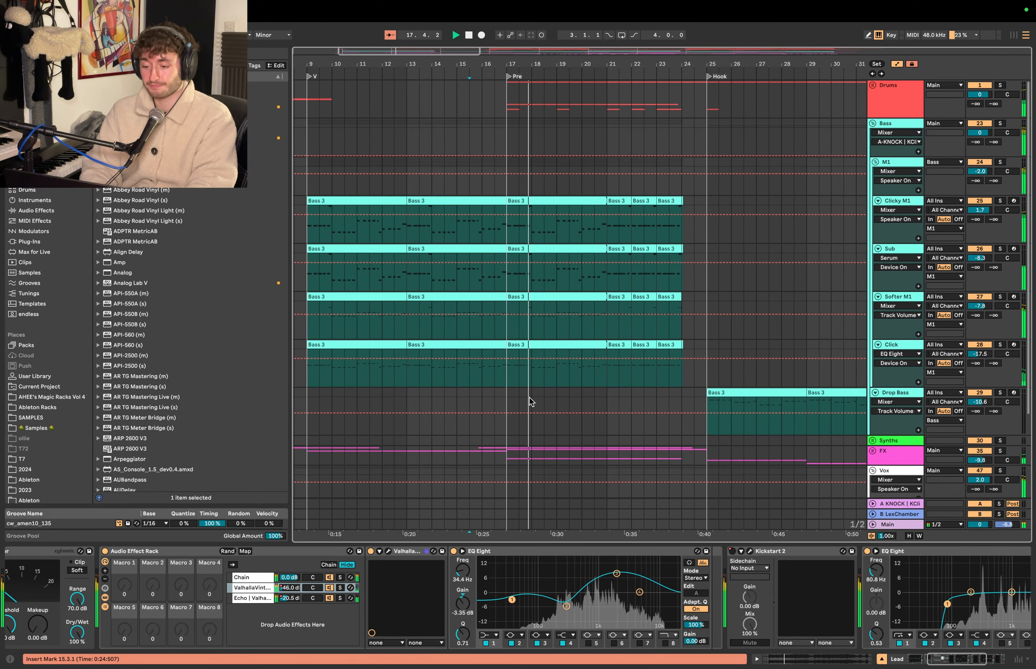
Unfold the Drums group and its cw_amen track and select the first break clip at bar 17
click(872, 85)
scroll(547, 240, down, 5)
scroll(548, 241, left, 1)
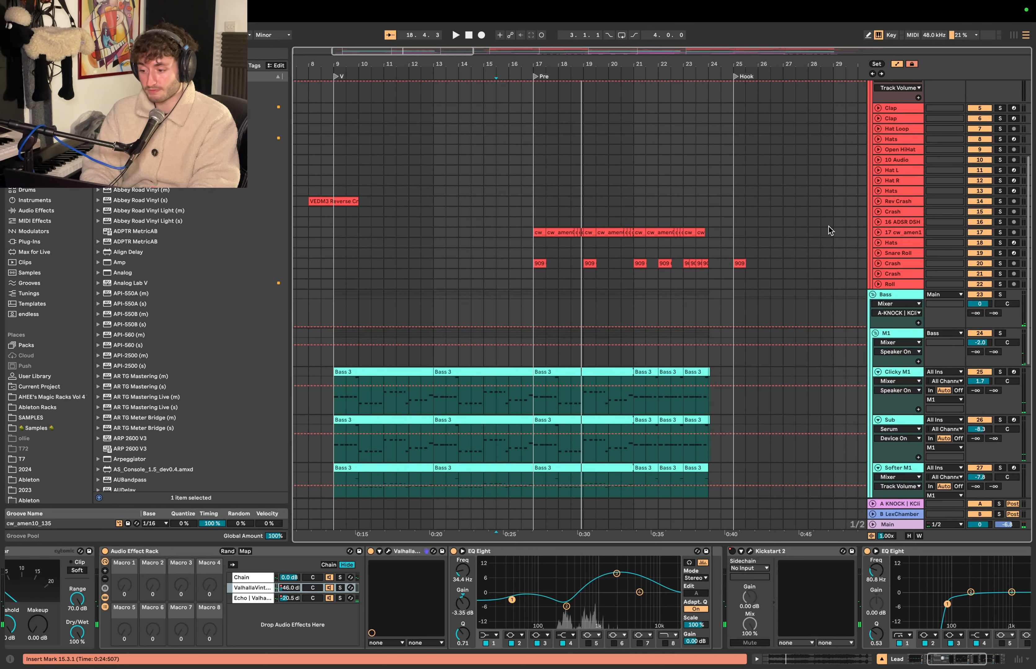
click(878, 233)
click(538, 232)
key(plus)
key(minus)
scroll(595, 237, right, 1)
scroll(596, 237, up, 1)
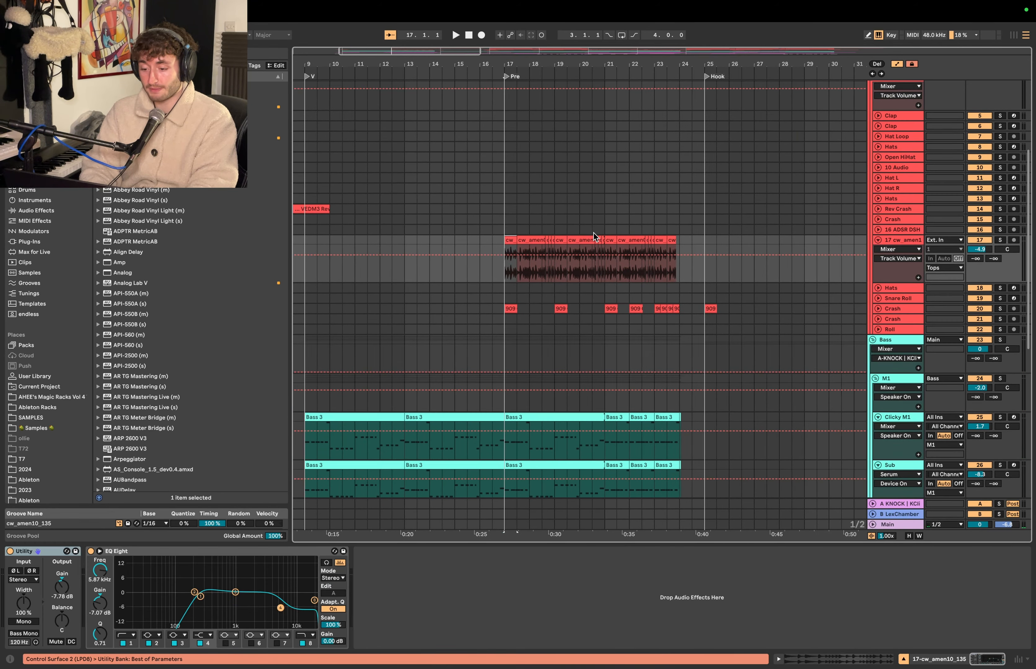
Solo the cw_amen track, play the break from bar 17, and unsolo it
key(space)
click(1000, 240)
key(minus)
scroll(790, 260, right, 1)
scroll(789, 261, up, 1)
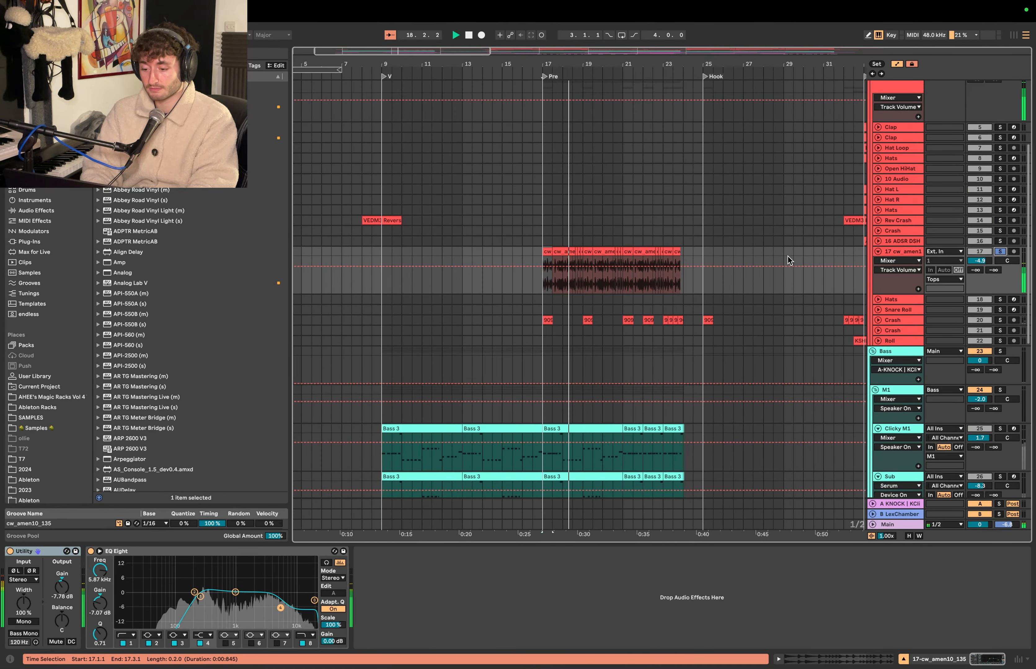
key(space)
click(999, 251)
Unfold and solo the 909 Crash track, play its first clip at bar 17, and select its Echo device
click(878, 321)
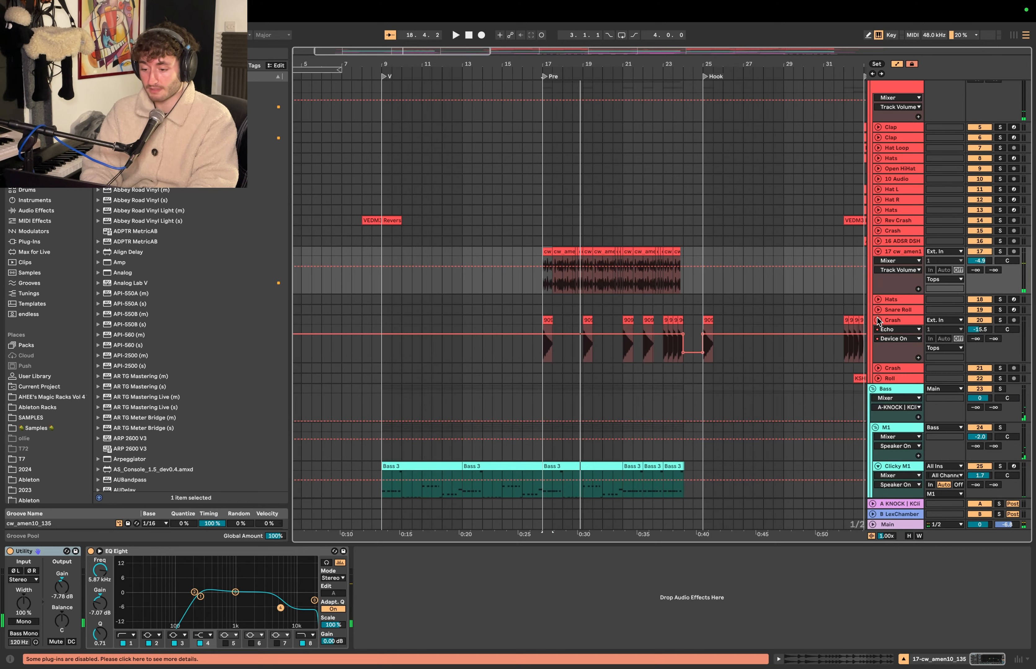
click(1001, 322)
click(547, 321)
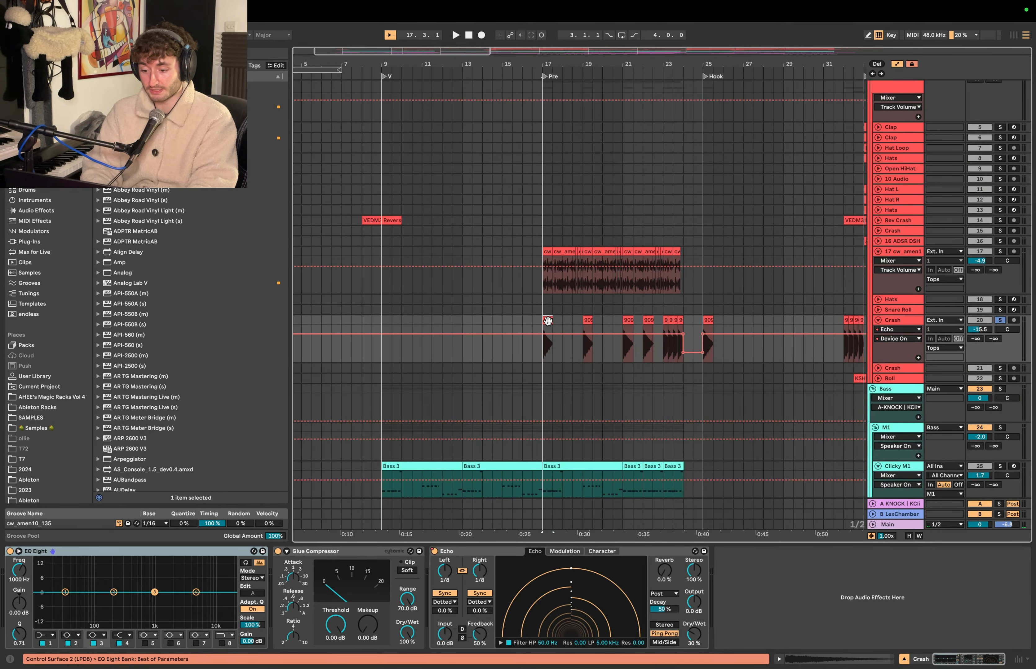
key(space)
click(447, 551)
key(space)
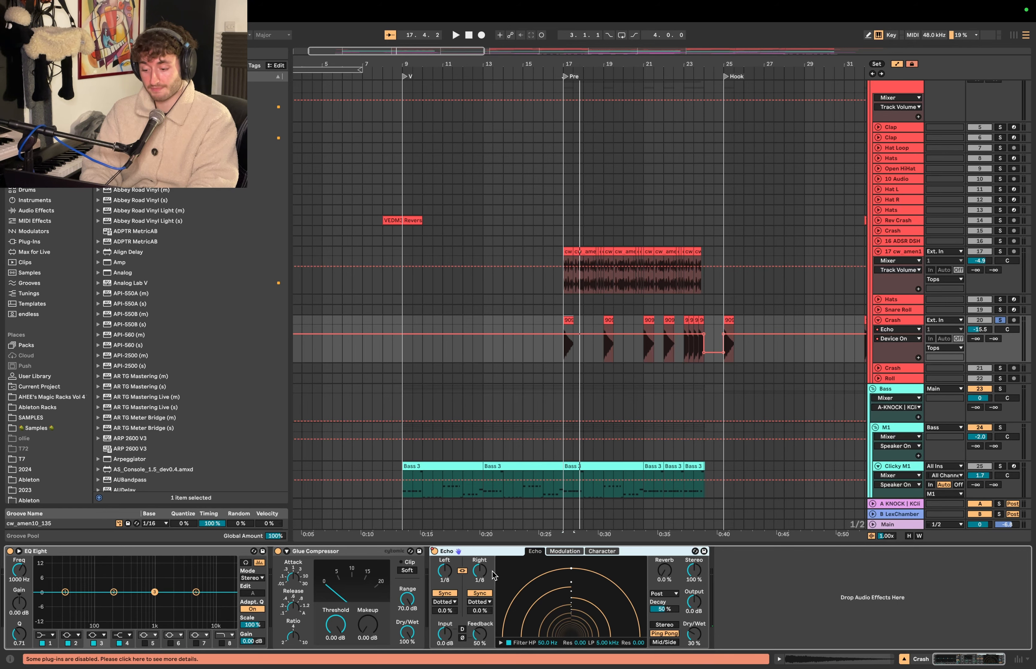
Compare the crash with and without its Echo, restore the Echo's automation, and unsolo the Crash track
click(694, 635)
key(space)
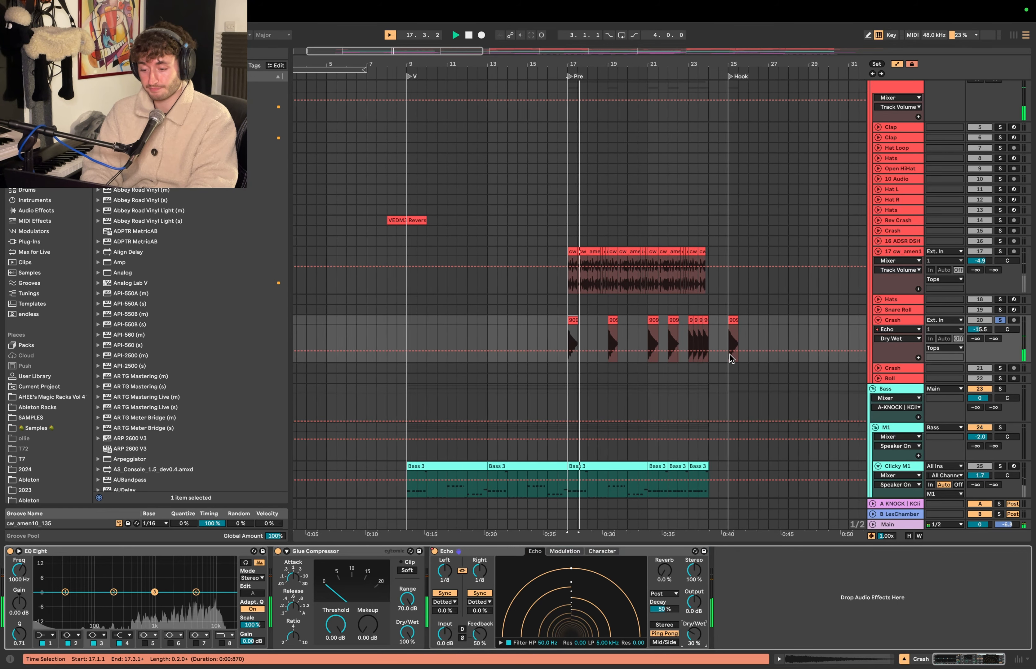
click(434, 551)
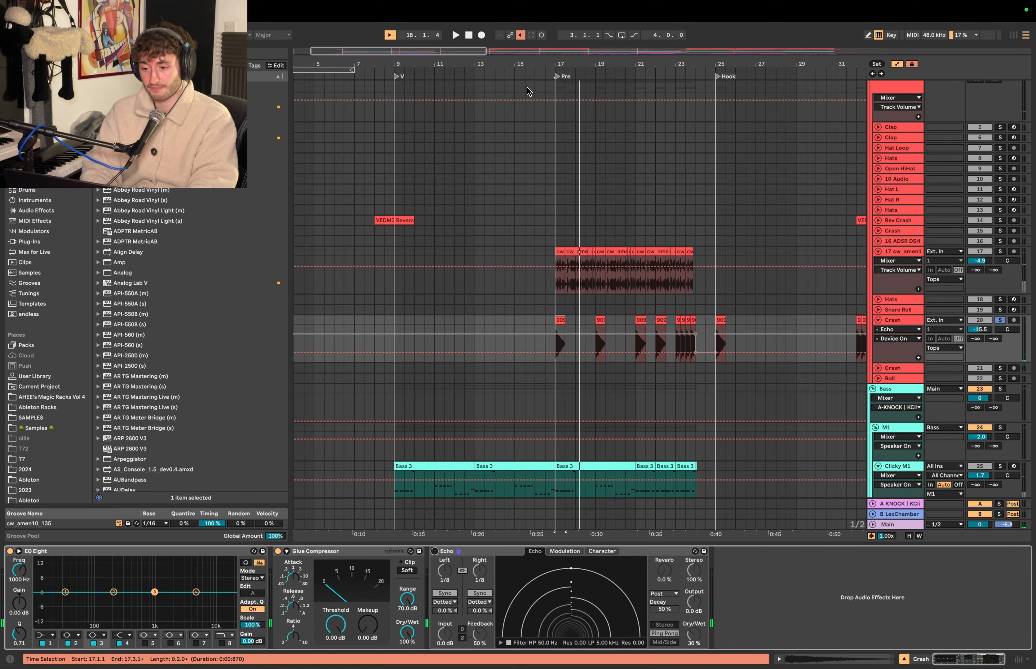
click(521, 36)
click(1002, 321)
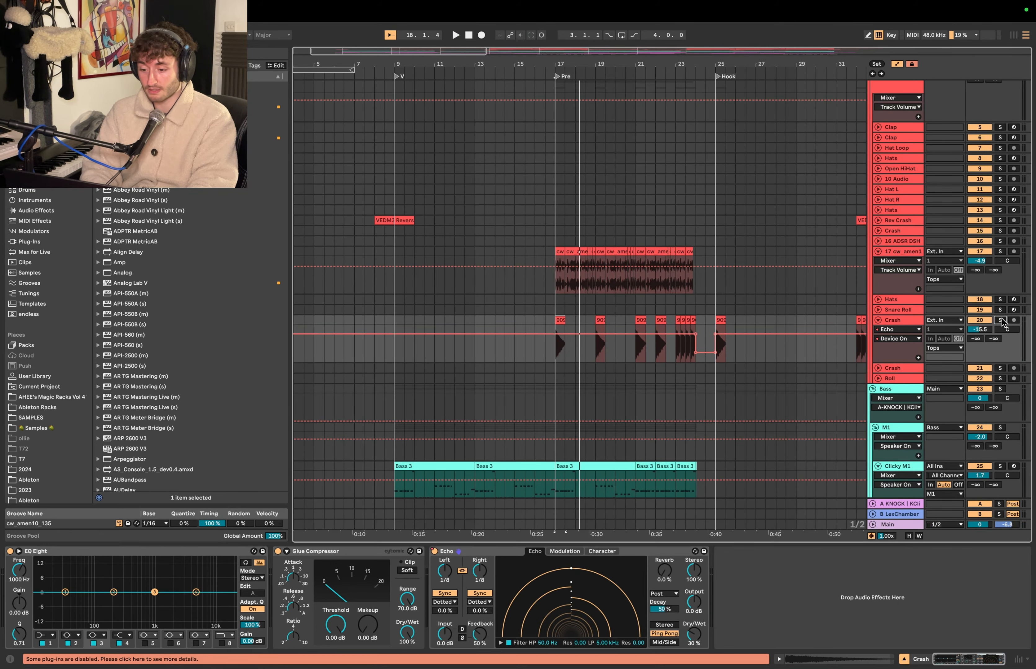
Play the Pre section from bar 17 into bar 22 with the amen break, crashes and M1 bass layers together
click(549, 253)
key(space)
scroll(549, 253, up, 3)
scroll(549, 253, down, 2)
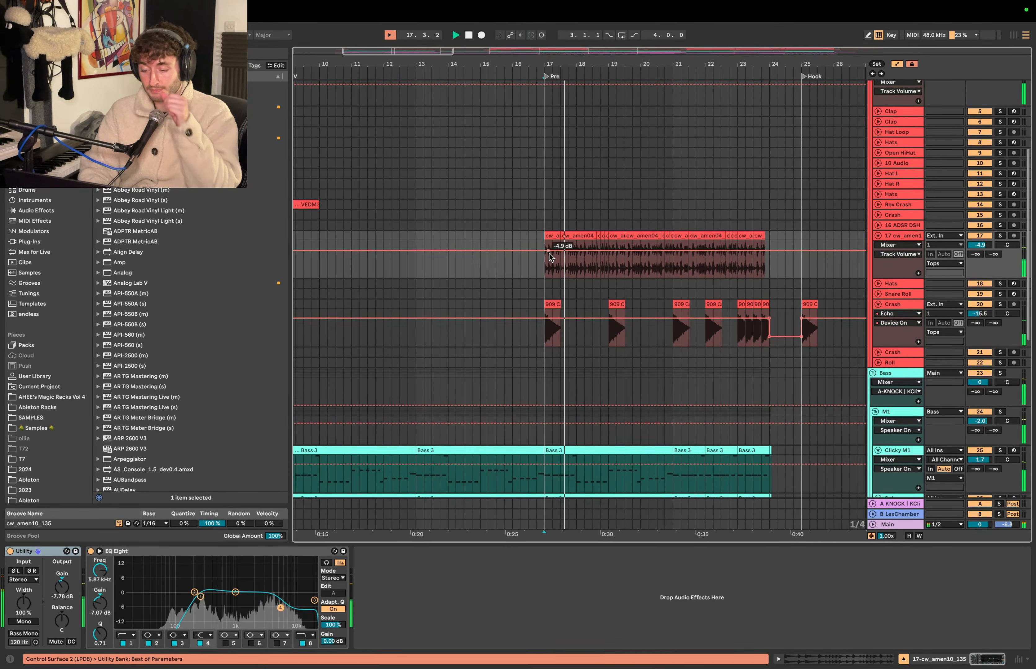
scroll(549, 257, down, 1)
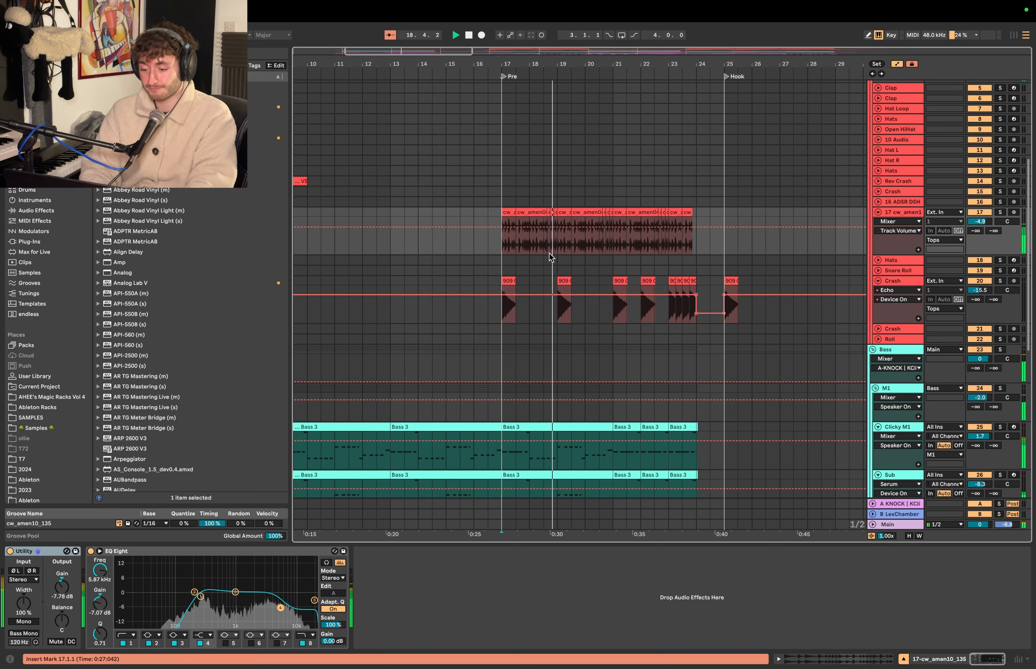
scroll(550, 256, down, 2)
scroll(549, 253, down, 2)
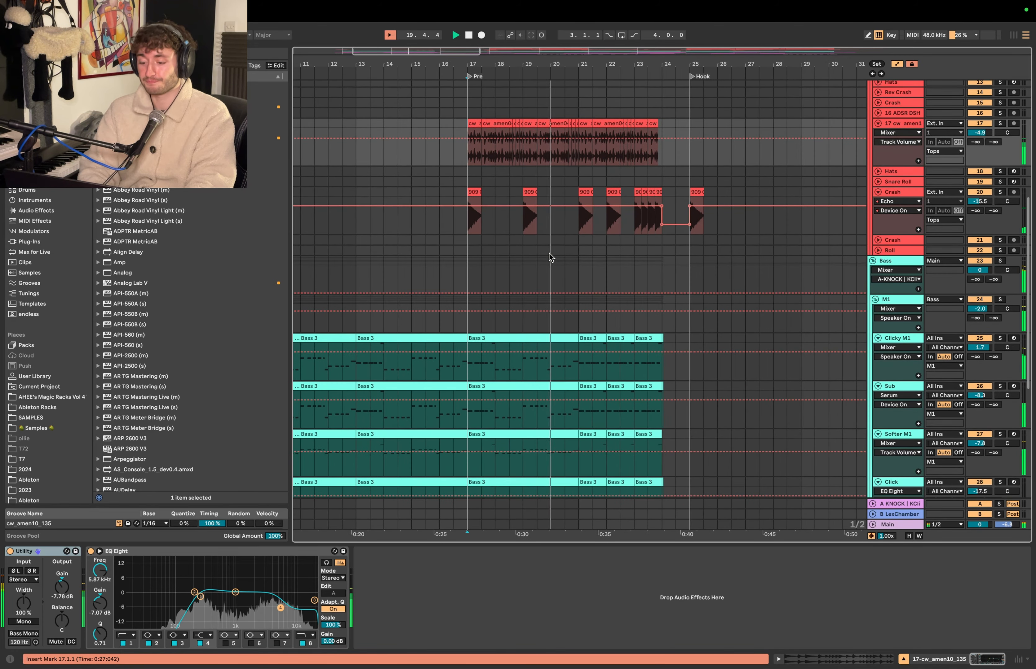
scroll(550, 254, up, 2)
scroll(550, 254, down, 2)
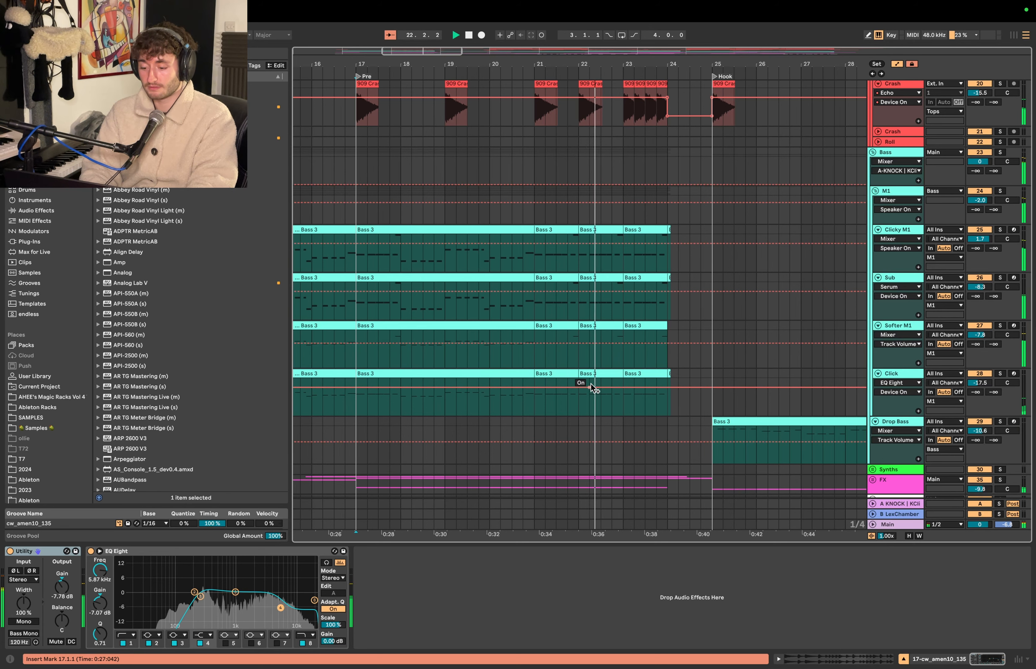
key(space)
Open the three short Clicky M1 Bass 3 clips of bars 21 to 23 in the note editor and single out the bar 23 clip
click(559, 230)
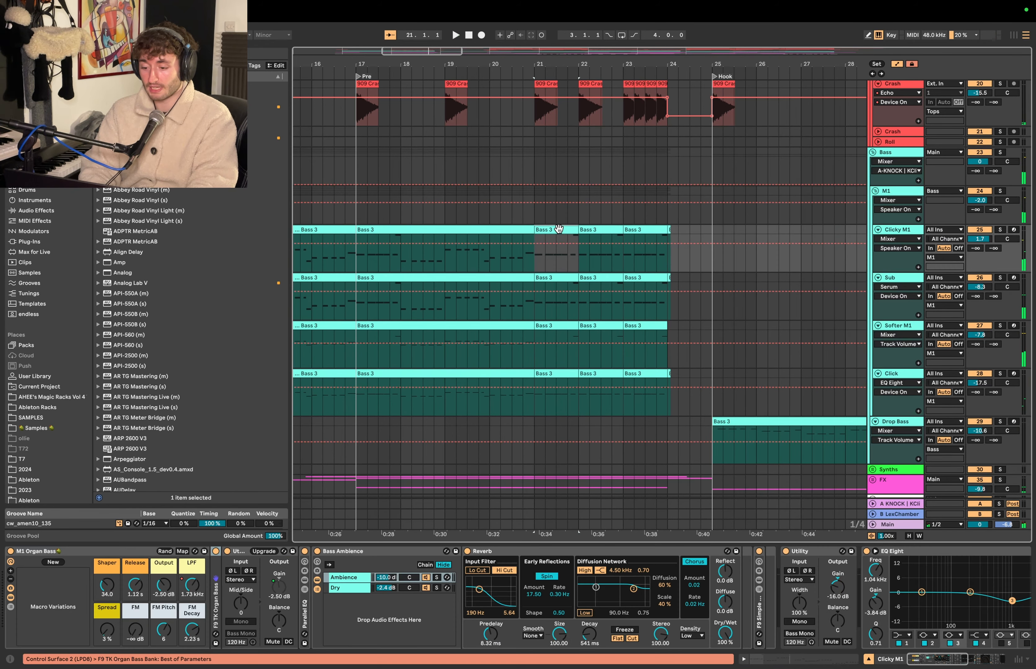
shift+click(658, 228)
key(shift+Tab)
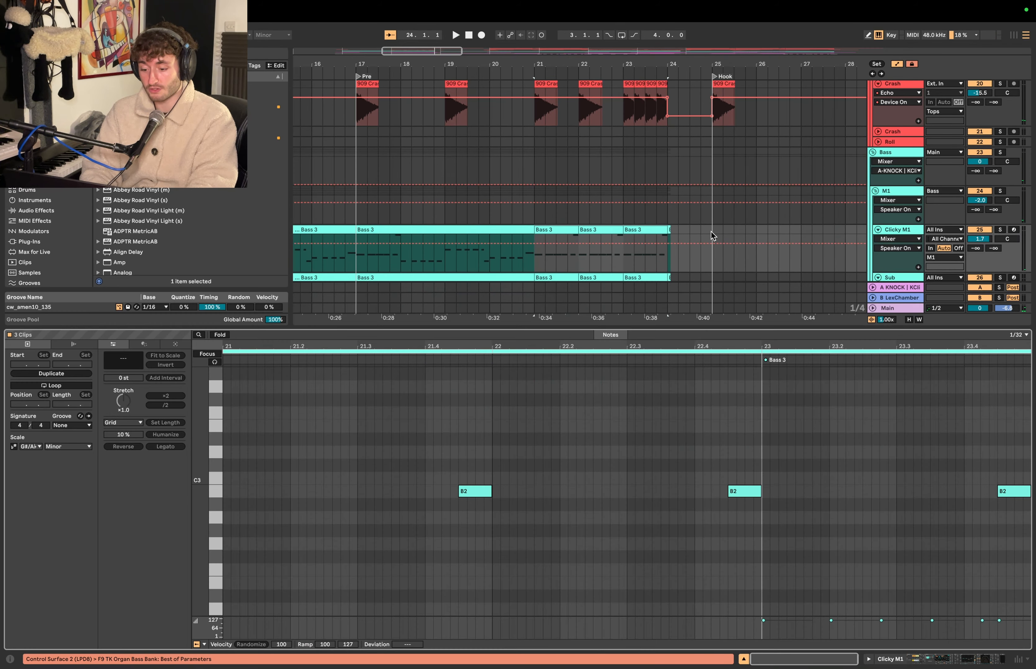
scroll(569, 427, up, 4)
scroll(570, 427, down, 7)
click(644, 230)
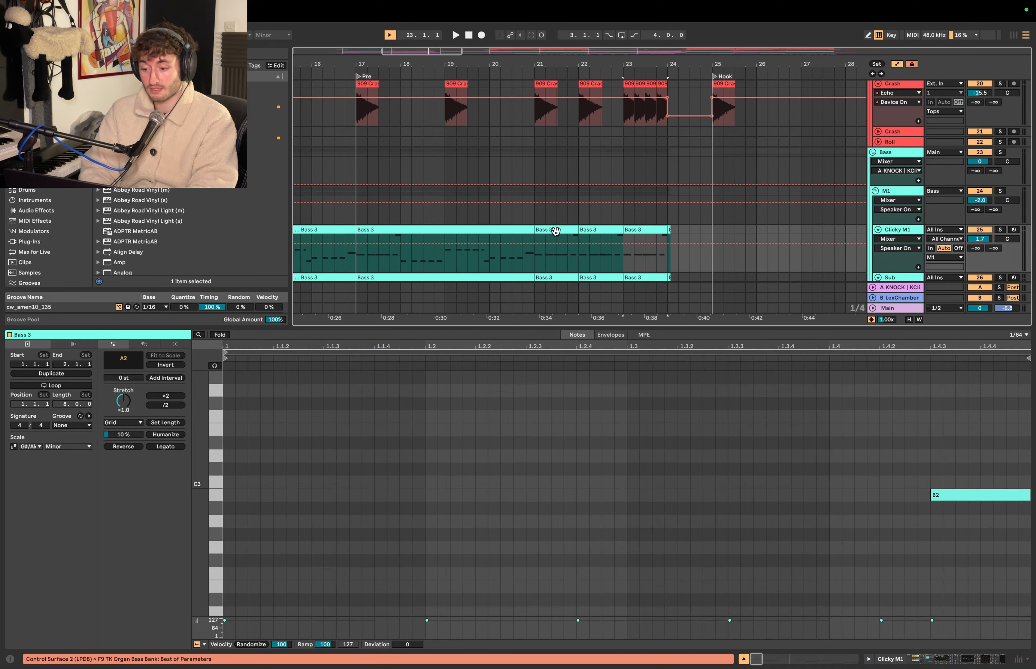
Show the three Clicky M1 Bass 3 clips of bars 21 to 23 together in the note editor and play them
shift+click(556, 230)
scroll(555, 433, down, 4)
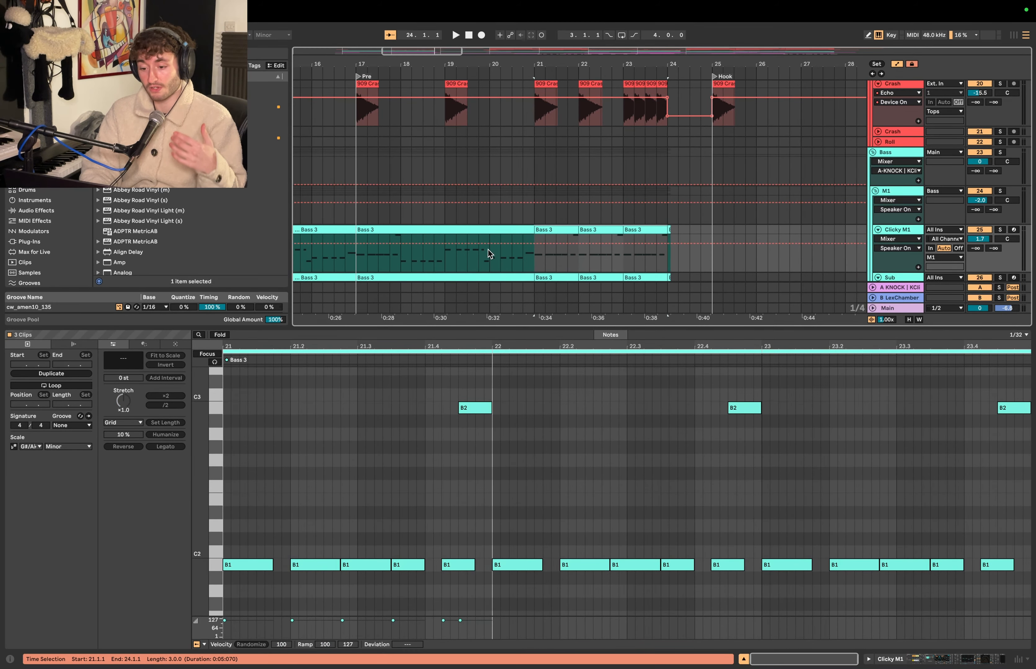
click(445, 230)
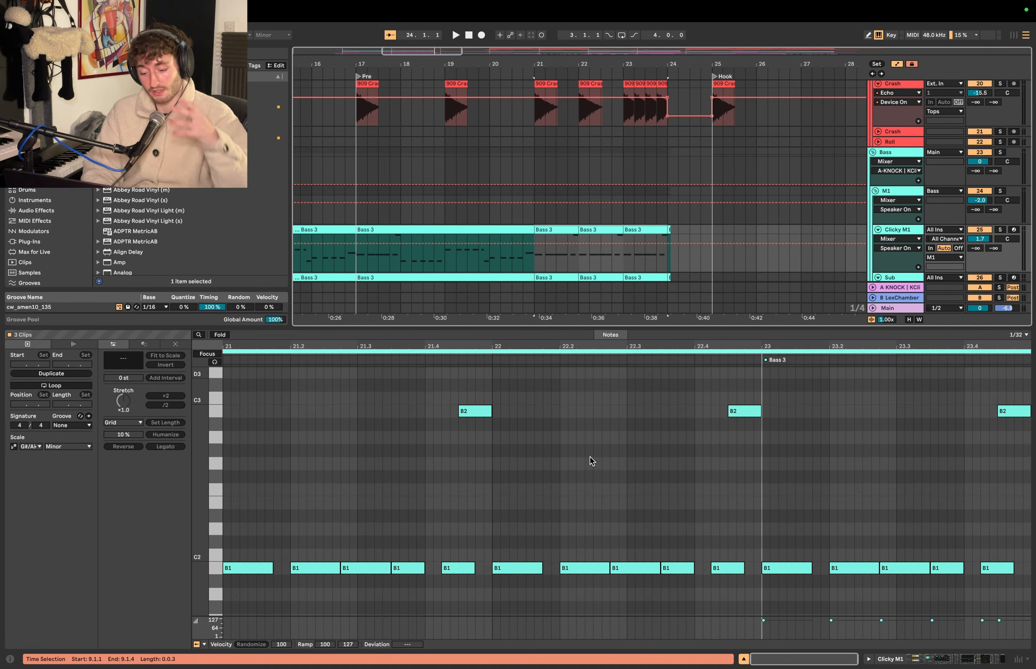
key(space)
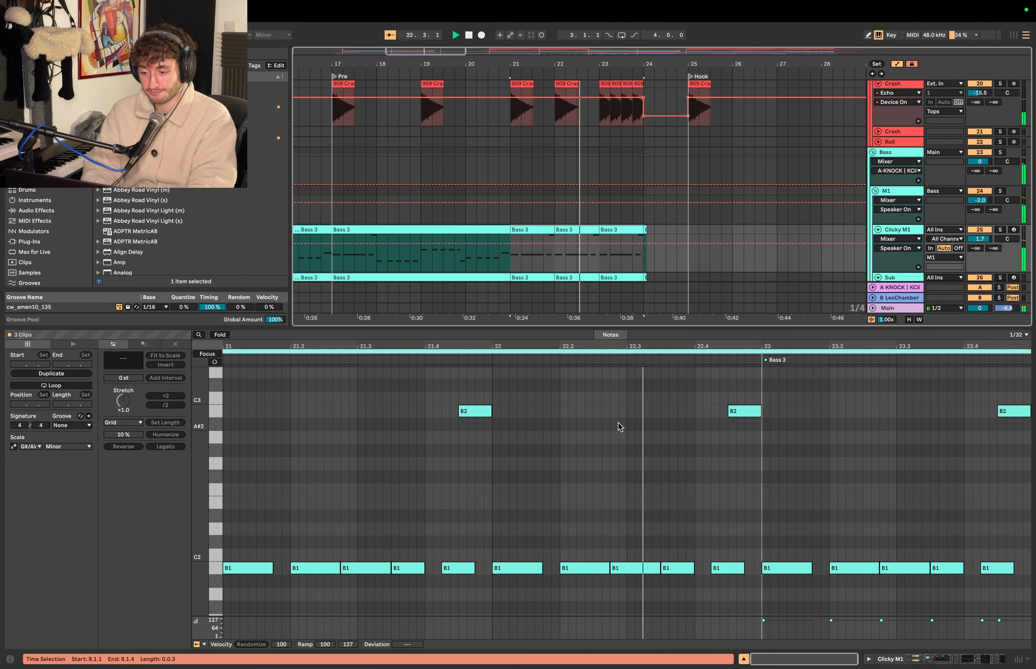
key(shift+Tab)
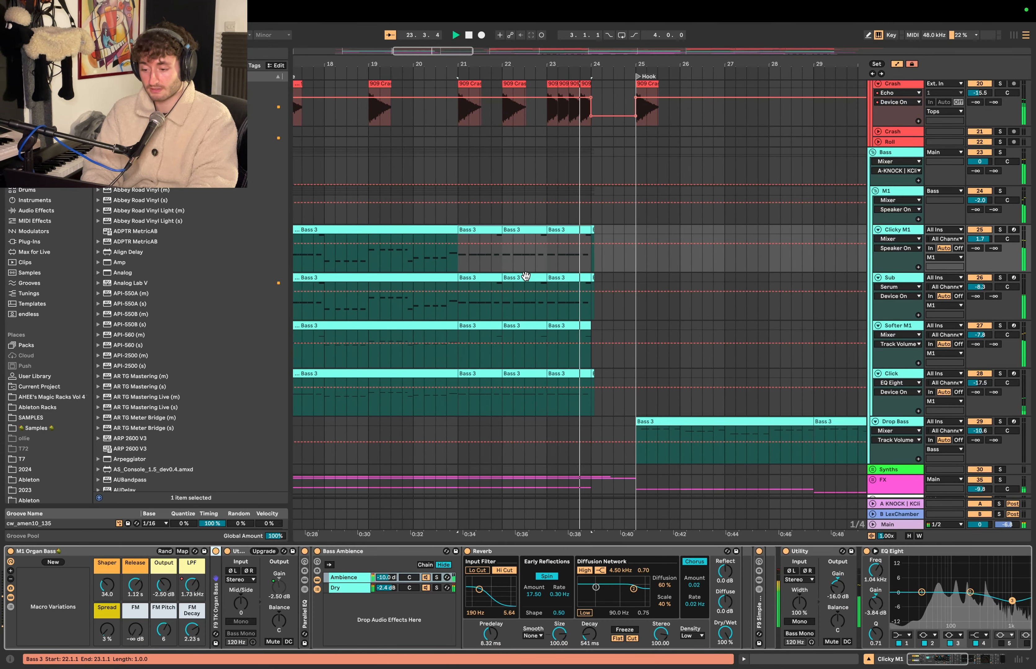
scroll(526, 276, up, 3)
key(space)
Open the Kick clip in the note editor and play its Pre section pattern from bar 20 into bar 24
scroll(526, 275, up, 15)
click(522, 189)
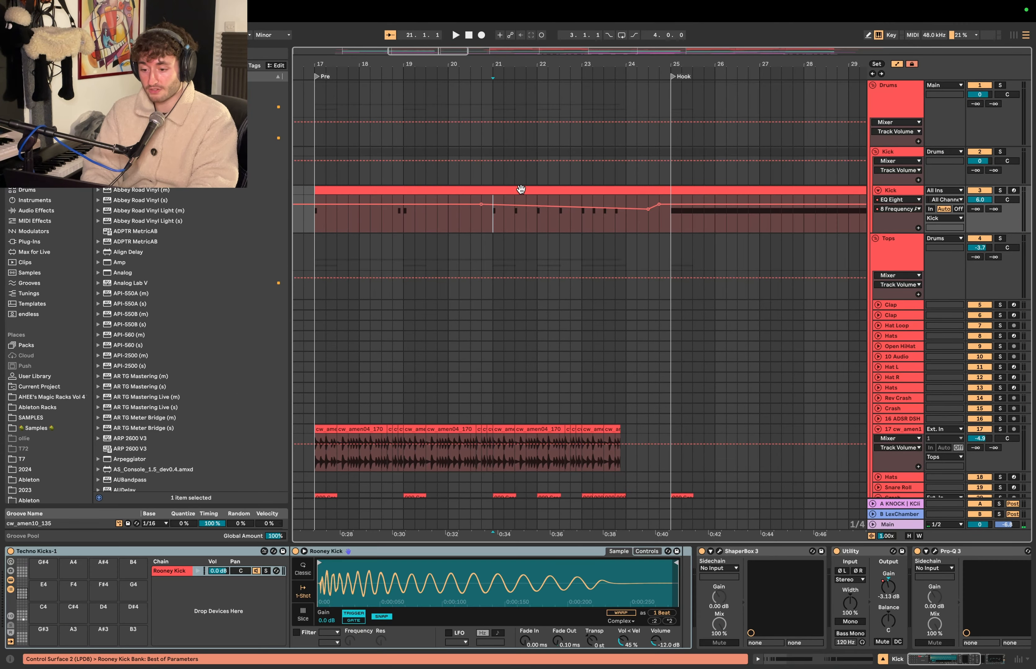
key(shift+Tab)
click(494, 219)
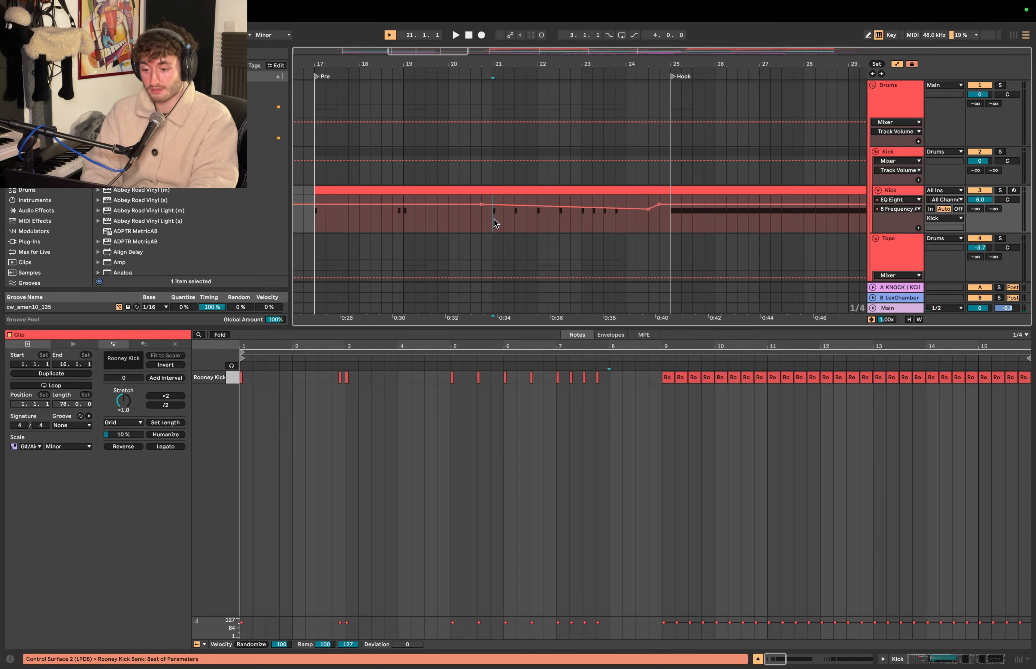
click(458, 220)
key(space)
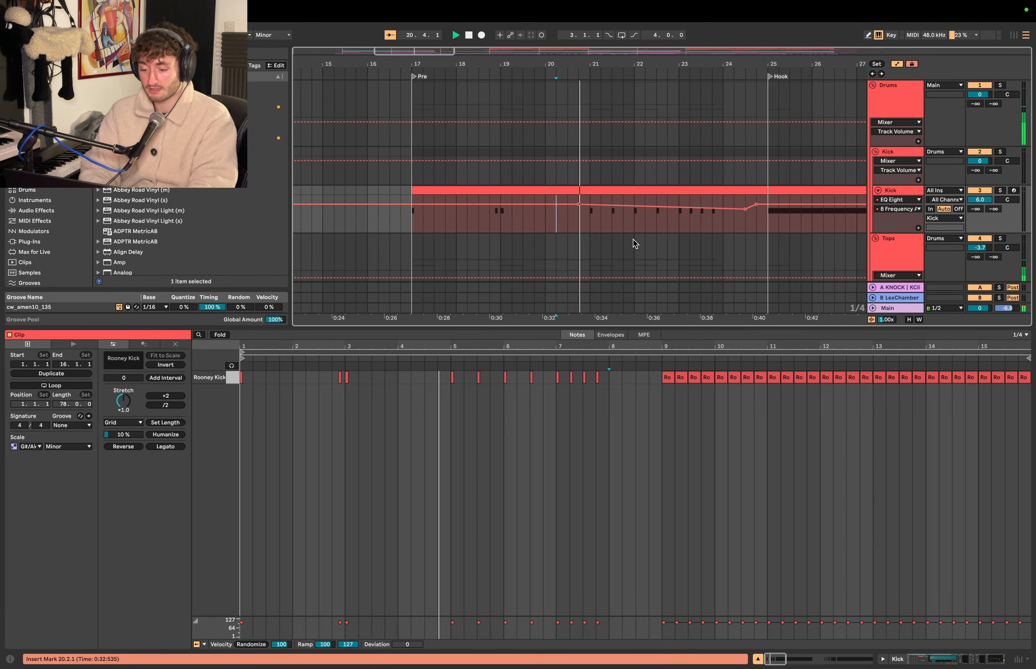
scroll(567, 294, right, 1)
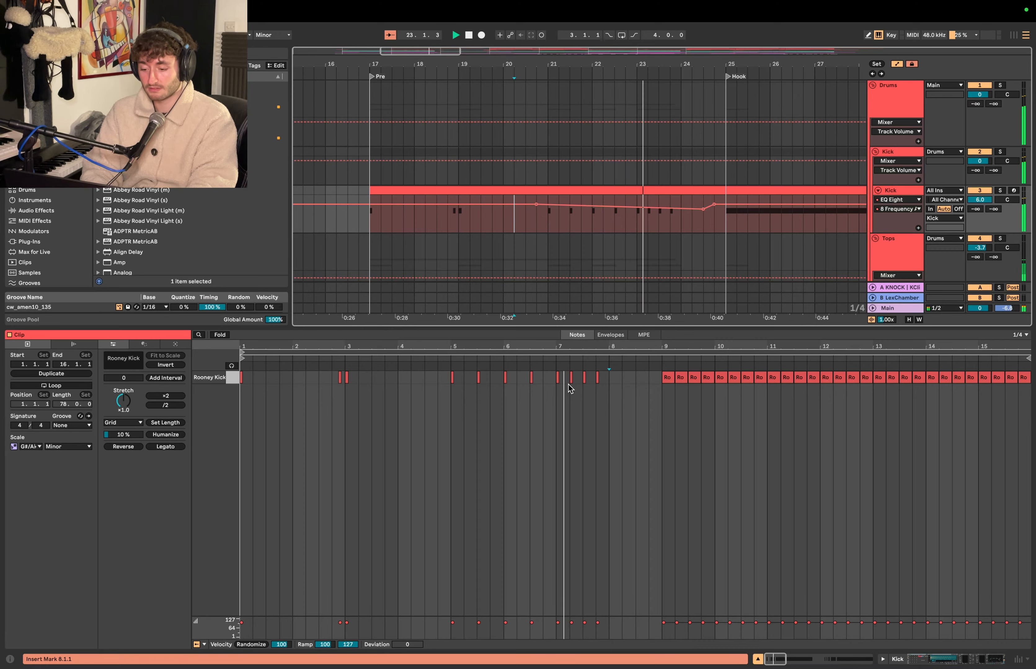
key(space)
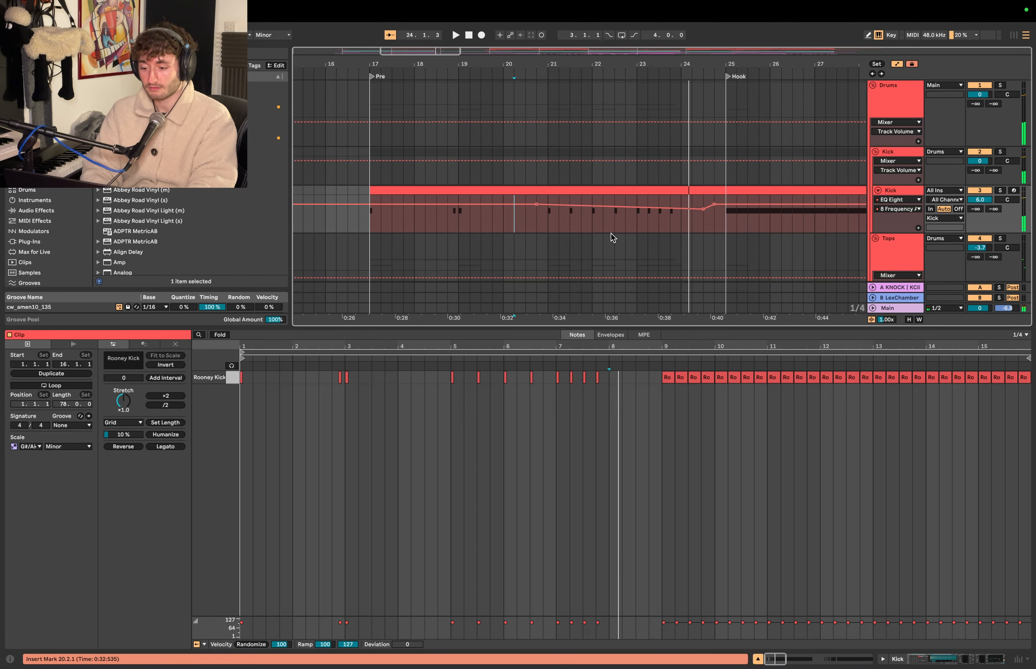
Show the Kick's EQ Eight band 1 frequency automation, mark its ramp from bar 21 to 24, and place the marker at the Hook
click(548, 221)
key(shift+Tab)
scroll(841, 608, right, 8)
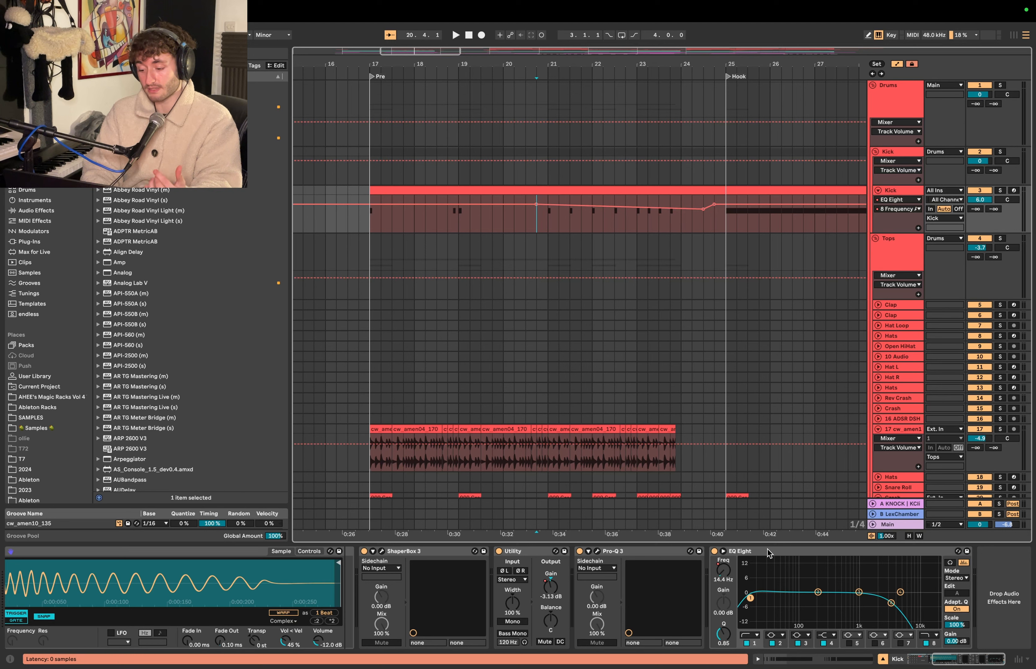
click(768, 552)
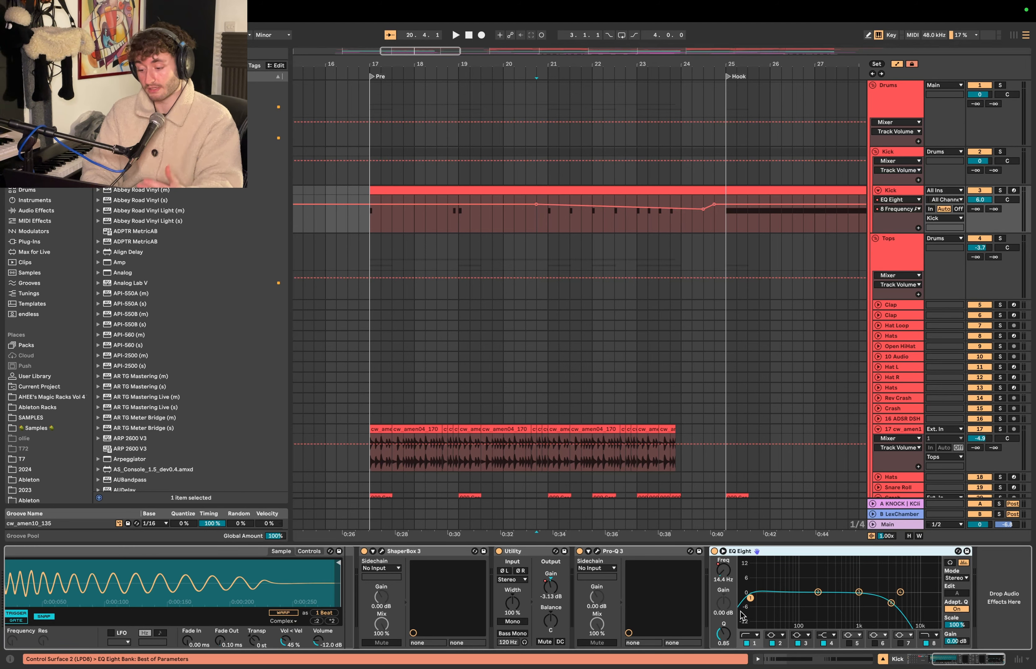
click(750, 599)
drag(550, 212, 667, 206)
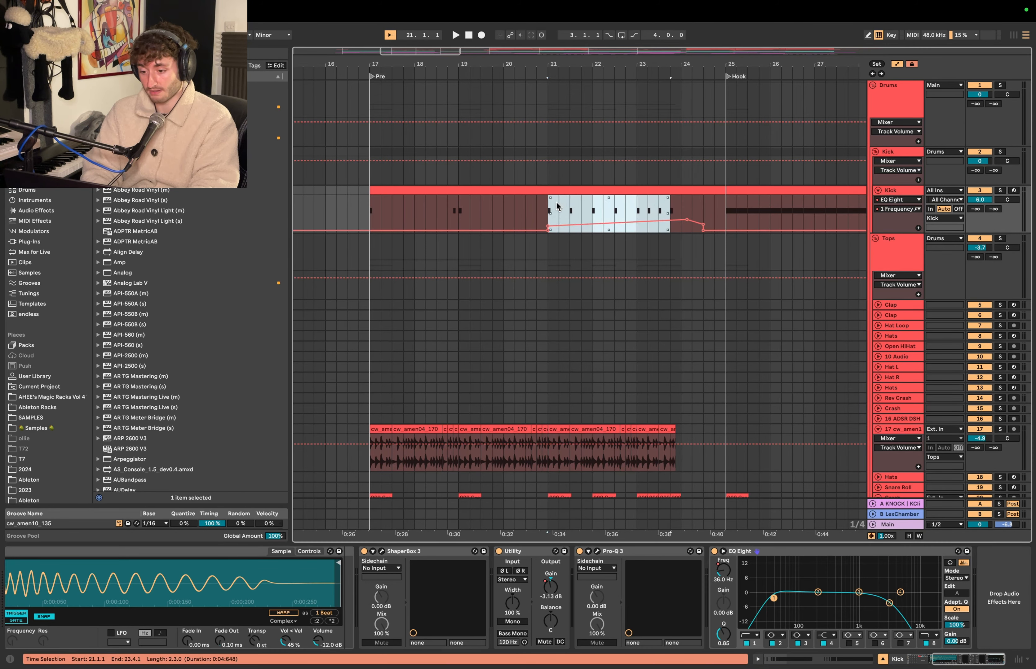
drag(549, 213, 620, 213)
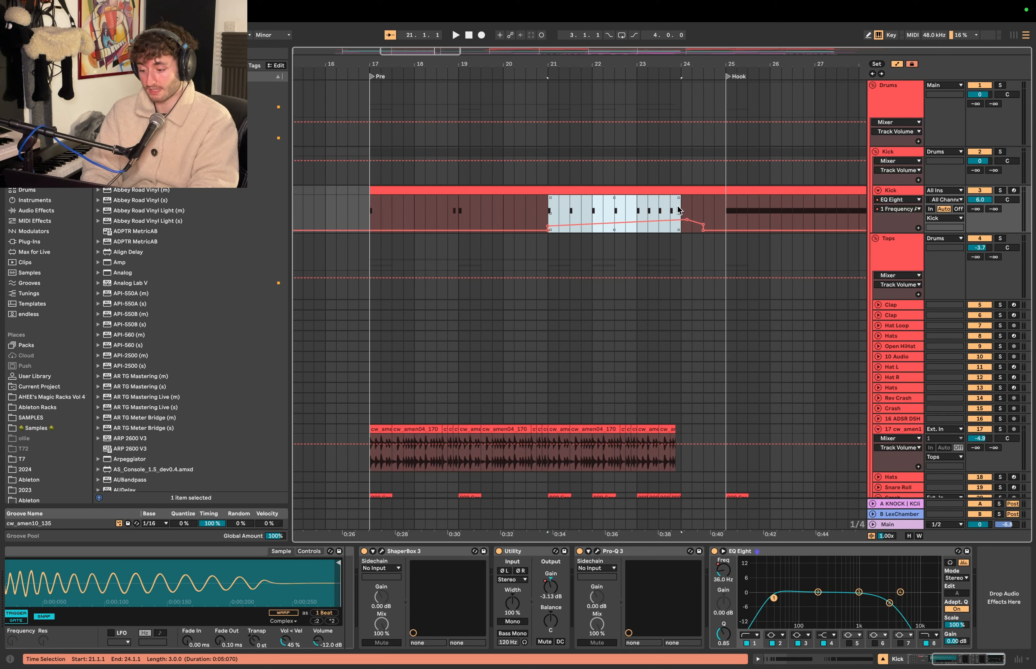
click(729, 208)
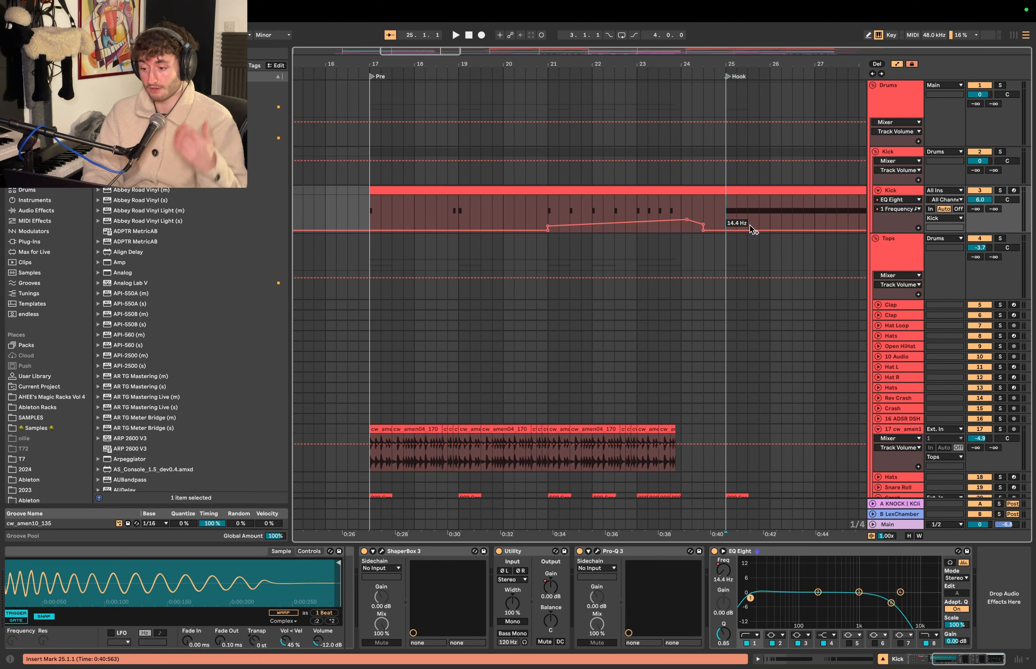
Mark the Lead vocal's chain volume automation from bar 24 to just before the Hook and select the rack's Echo chain
scroll(750, 228, down, 5)
scroll(729, 216, right, 3)
scroll(729, 216, down, 3)
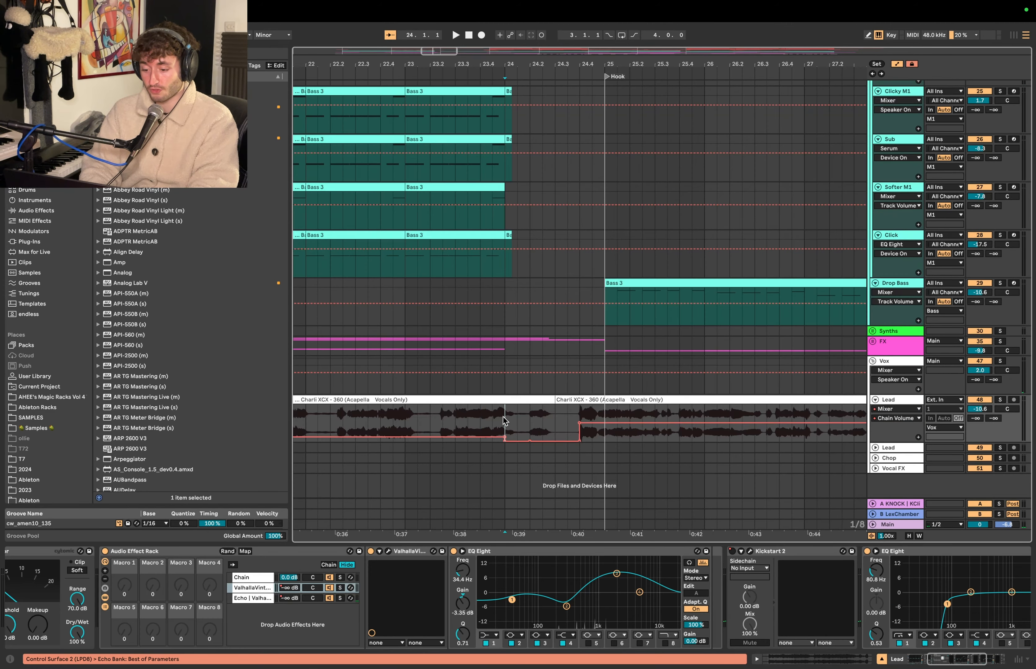
drag(503, 420, 566, 419)
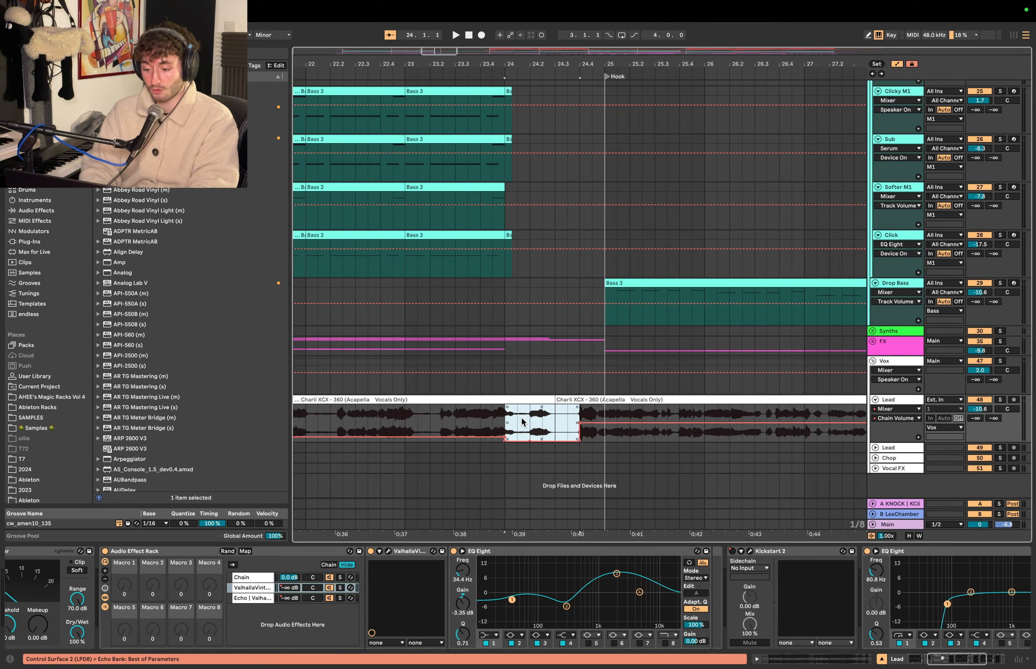
click(260, 598)
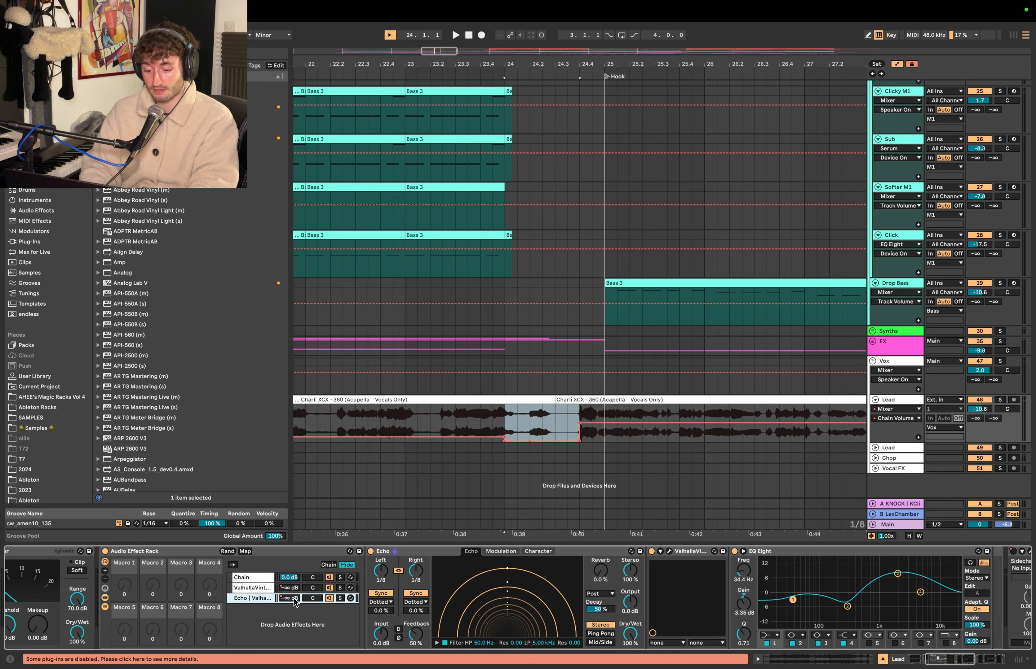
drag(507, 409, 585, 407)
Place the start marker at 23.4.3 on the Drop Bass track and play the transition into the Hook
click(485, 330)
key(minus)
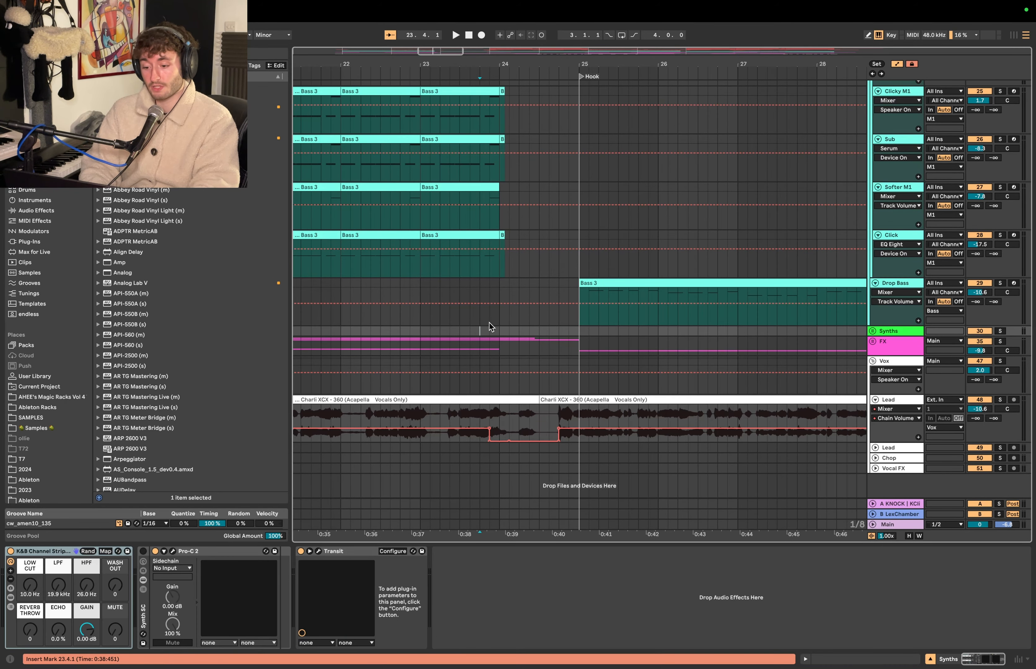
drag(510, 326, 770, 321)
click(579, 322)
click(489, 313)
key(space)
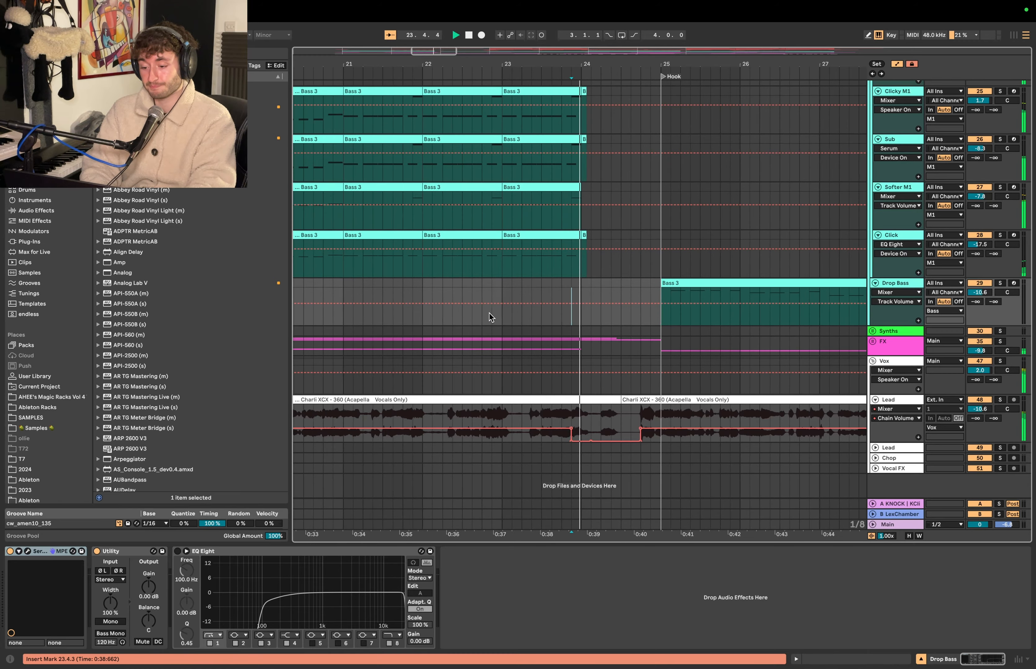
Hide the automation lanes and follow the playback through the Hook to bar 28
key(m)
key(a)
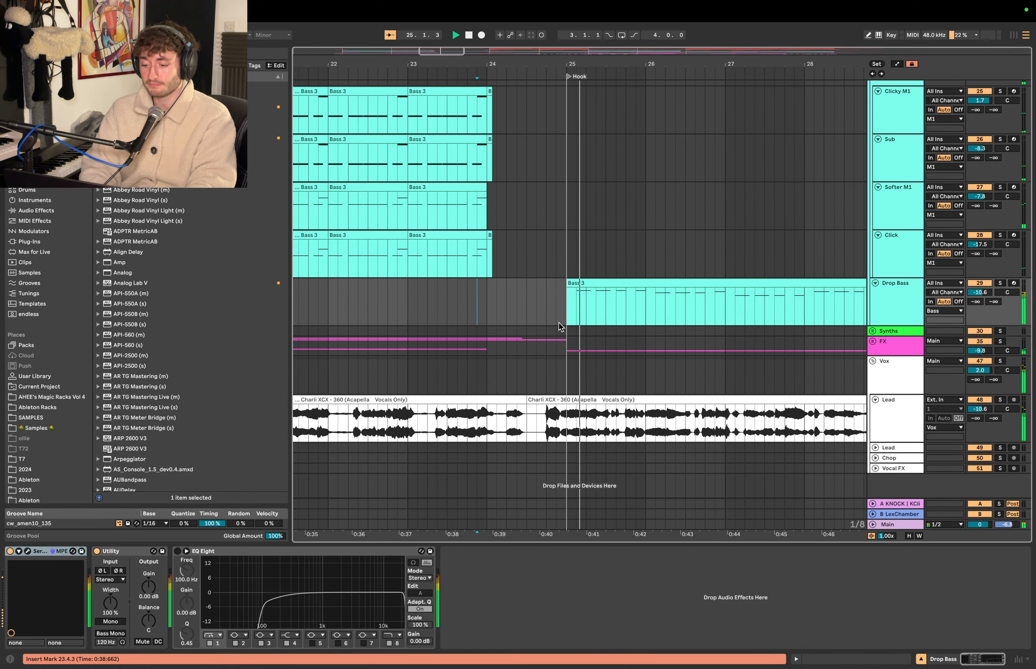
scroll(580, 320, right, 1)
scroll(580, 320, up, 1)
scroll(580, 320, down, 2)
scroll(580, 320, right, 1)
scroll(580, 320, up, 1)
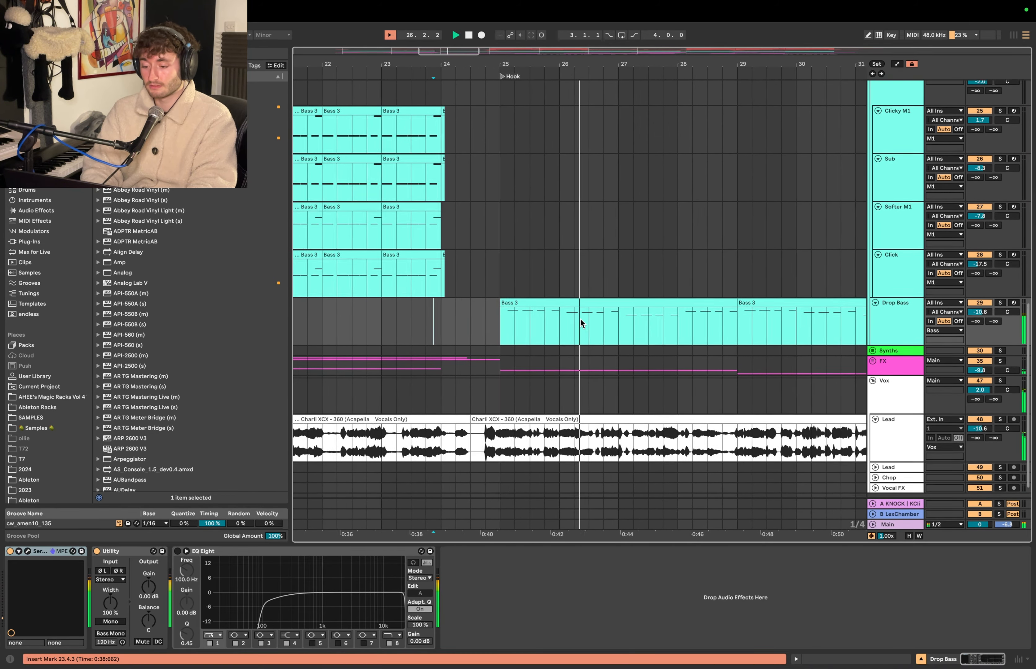
scroll(580, 319, down, 3)
scroll(580, 319, right, 1)
scroll(580, 319, down, 1)
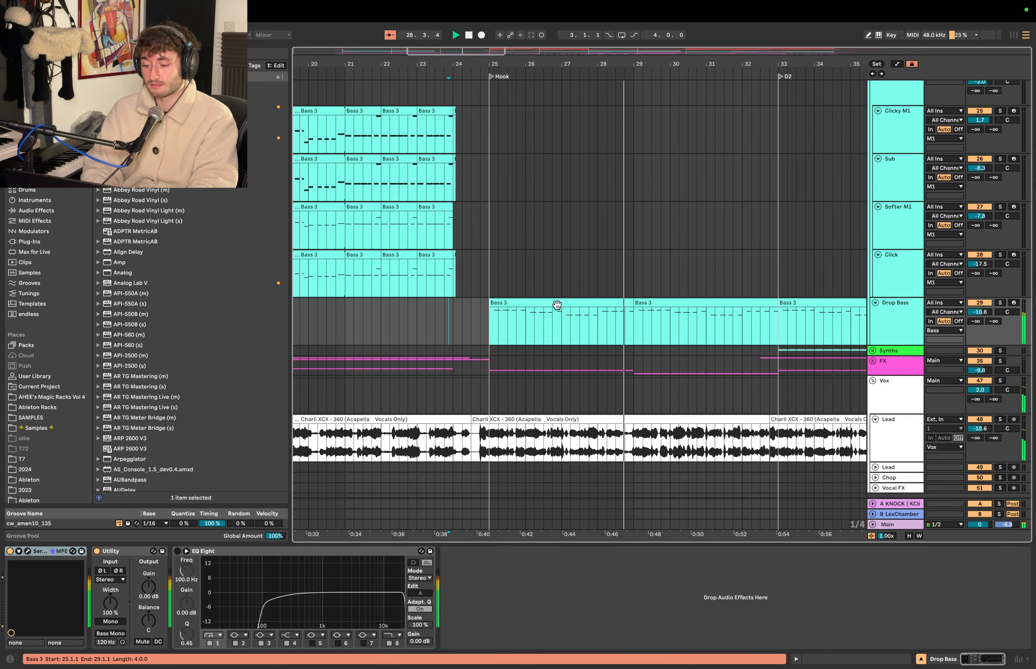
Open the Kick clip covering the Hook in the note editor and place the marker at bar 25
scroll(558, 311, up, 15)
double_click(545, 198)
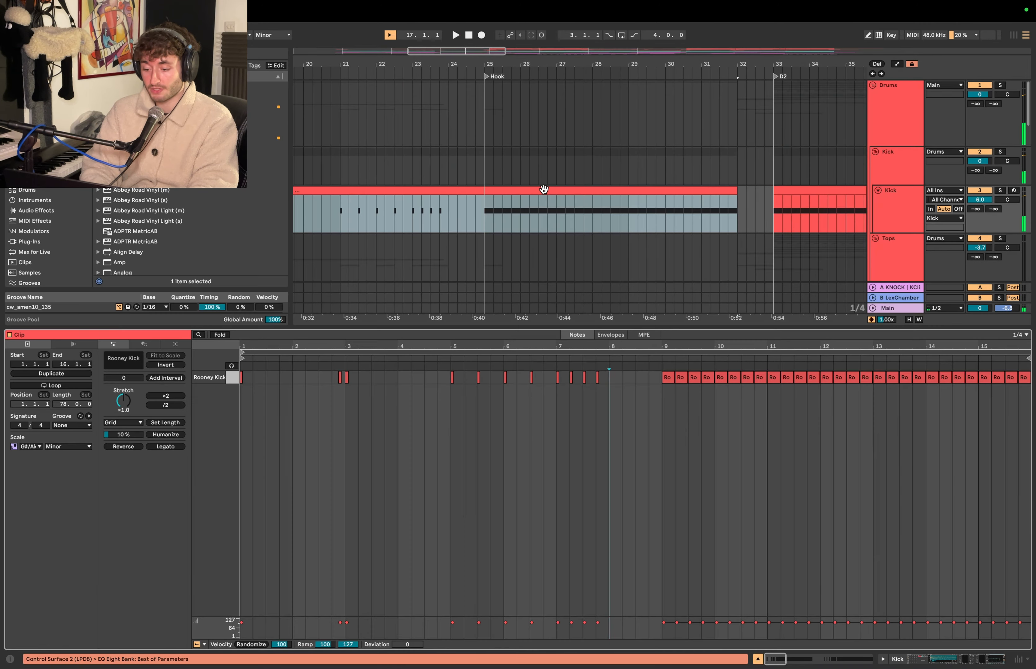
click(662, 360)
Open ShaperBox 3 on the Kick, play briefly from bar 25 to view its volume curve, and close its window
key(shift+Tab)
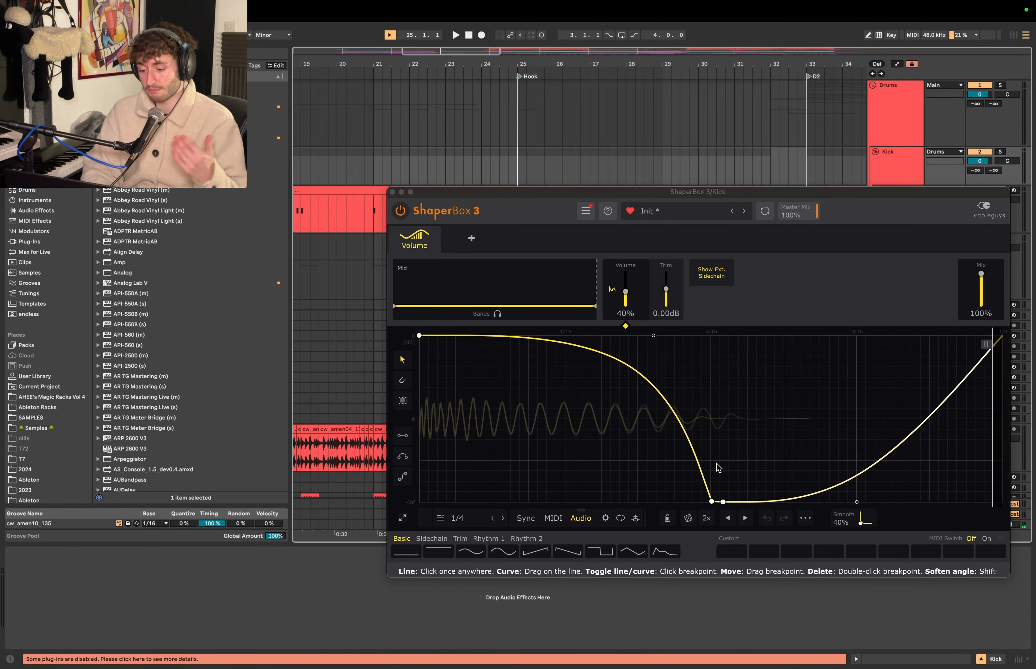
key(space)
key(space)
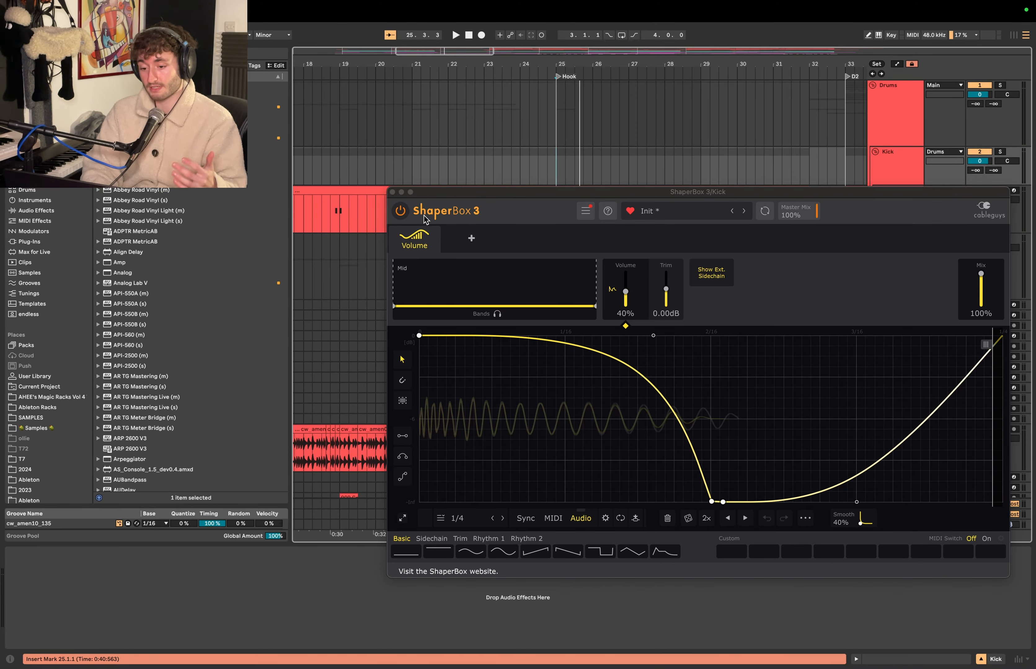
click(392, 192)
Open the two Drop Bass clips of bars 25 to 32 in the note editor and single out the first B3 note
scroll(549, 236, down, 10)
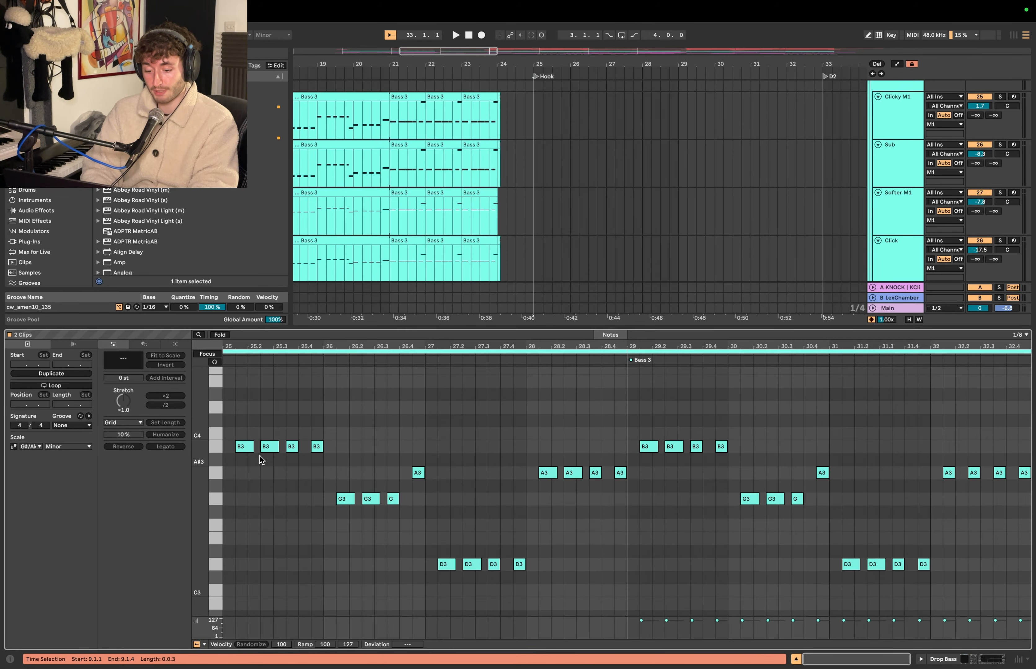
click(245, 449)
drag(229, 430, 630, 636)
click(243, 462)
click(243, 447)
key(plus)
scroll(254, 452, left, 5)
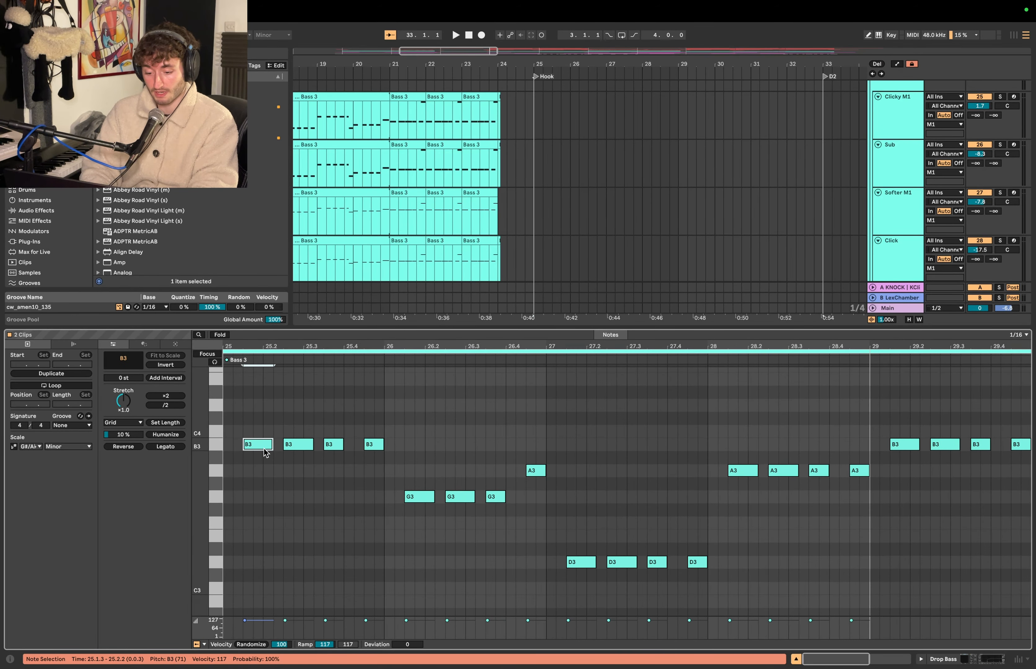
Point out the beat positions and the last B3 note in bar 25 of the Drop Bass, and play the bassline
click(226, 437)
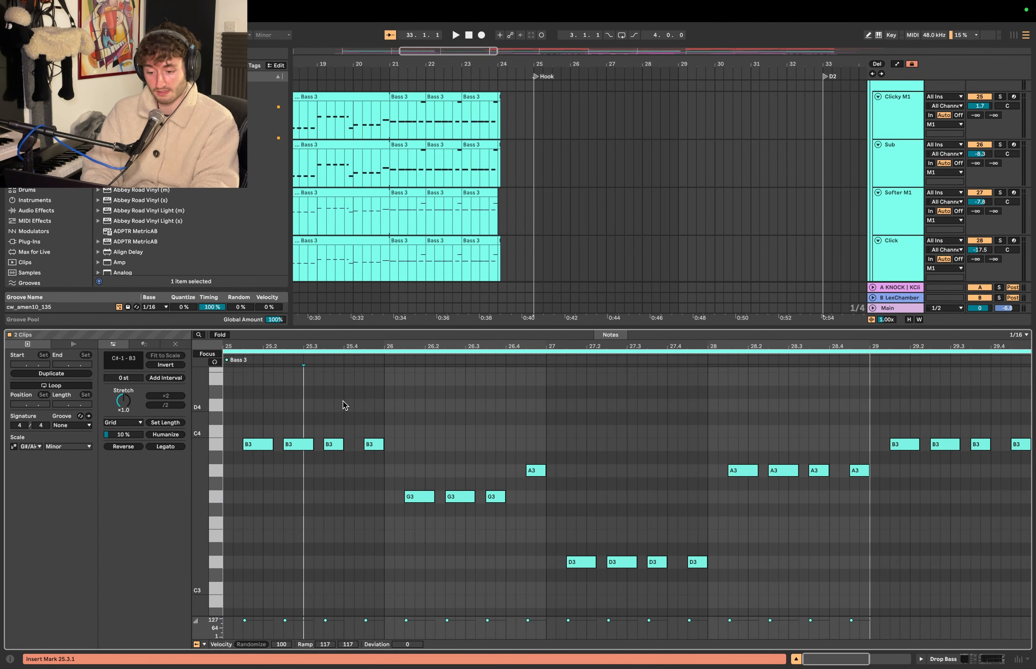
click(302, 449)
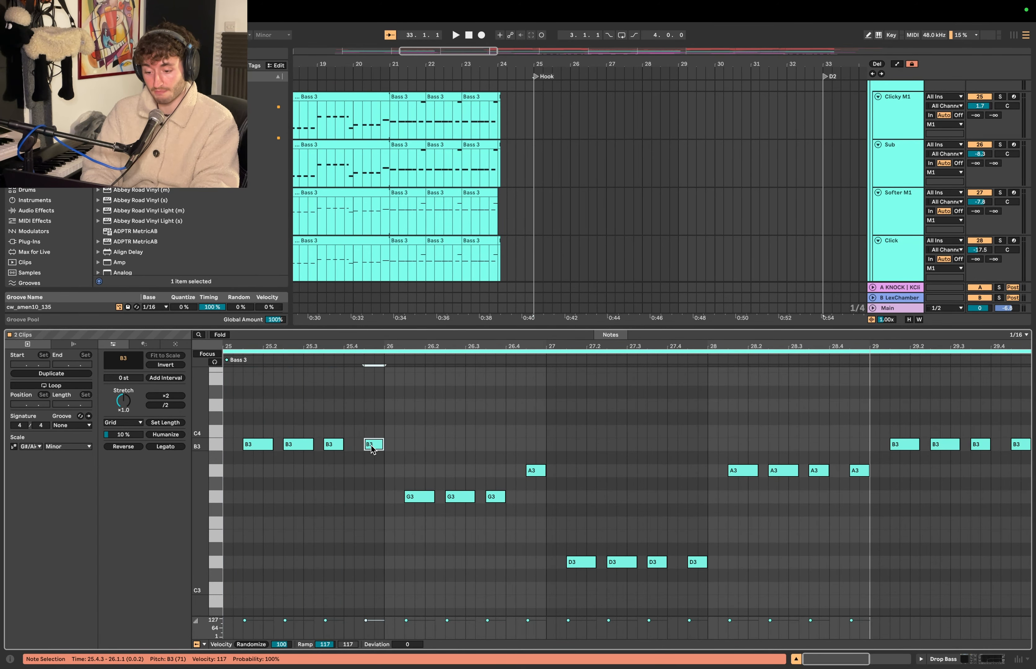
drag(364, 408, 243, 492)
key(space)
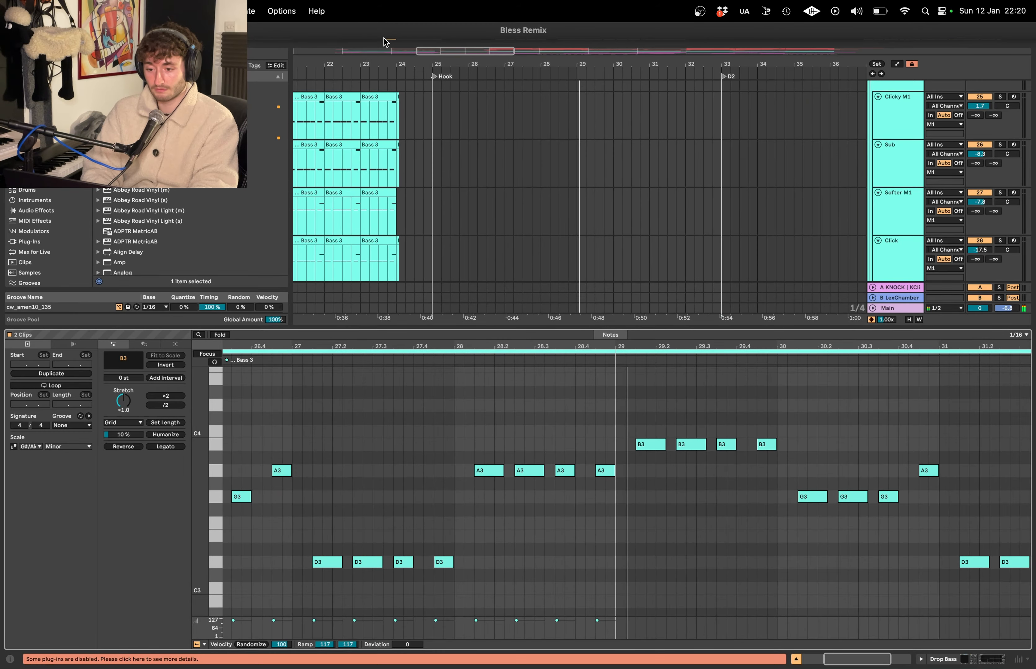
Stop playback, view the Drop Bass track's Serum patch, and close its window
key(space)
key(super+alt+p)
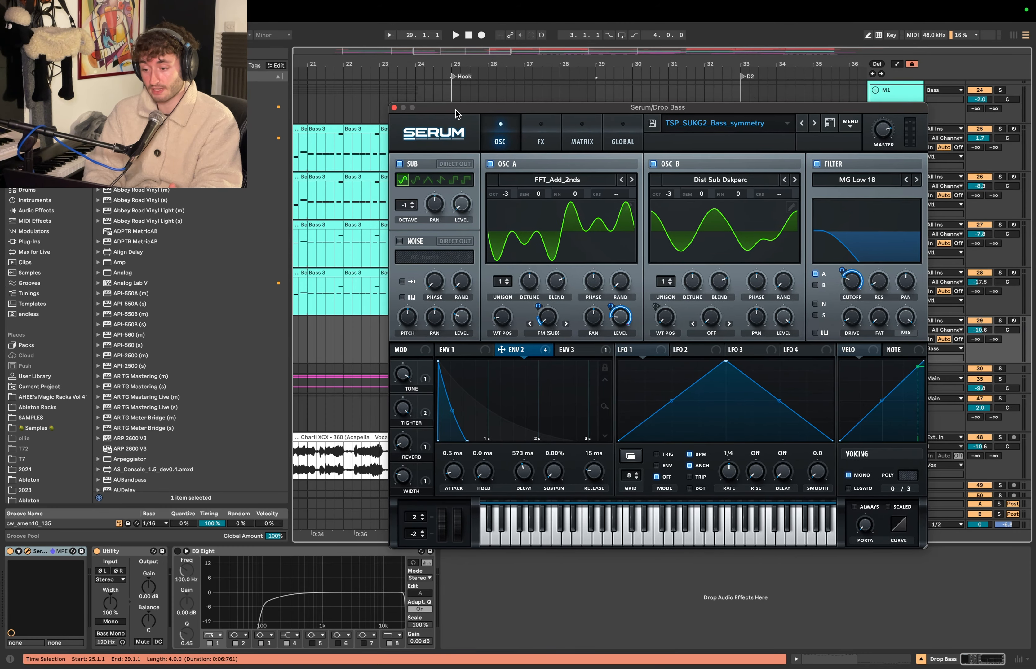
click(394, 108)
Open Kickstart 2 on the Bass group, move its window clear, and play the Hook from bar 25 to examine the sidechain curve
click(487, 343)
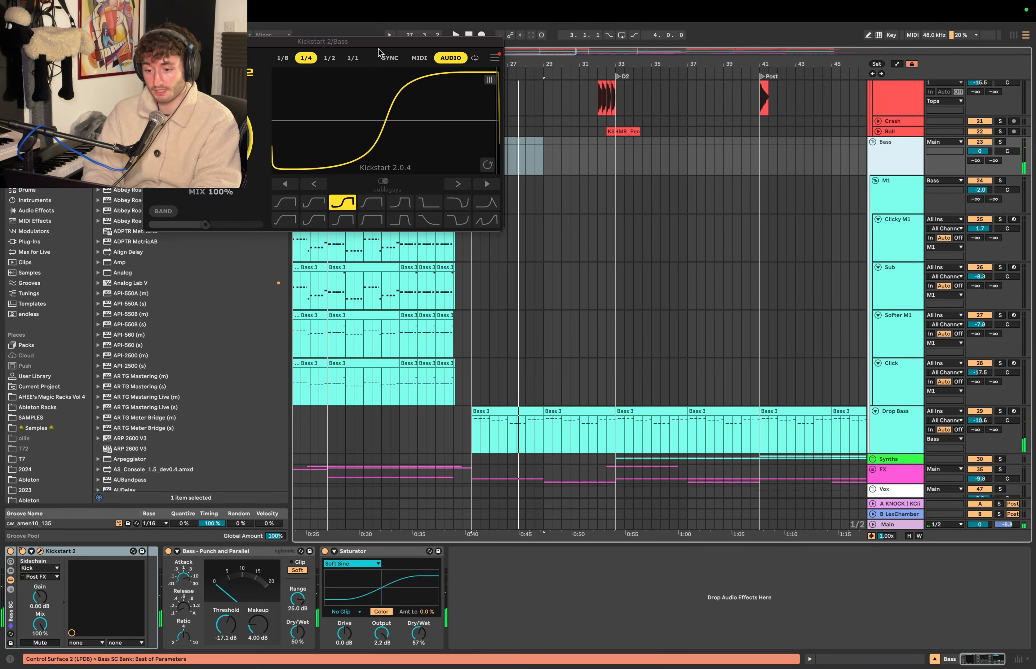
drag(360, 43, 381, 216)
click(470, 157)
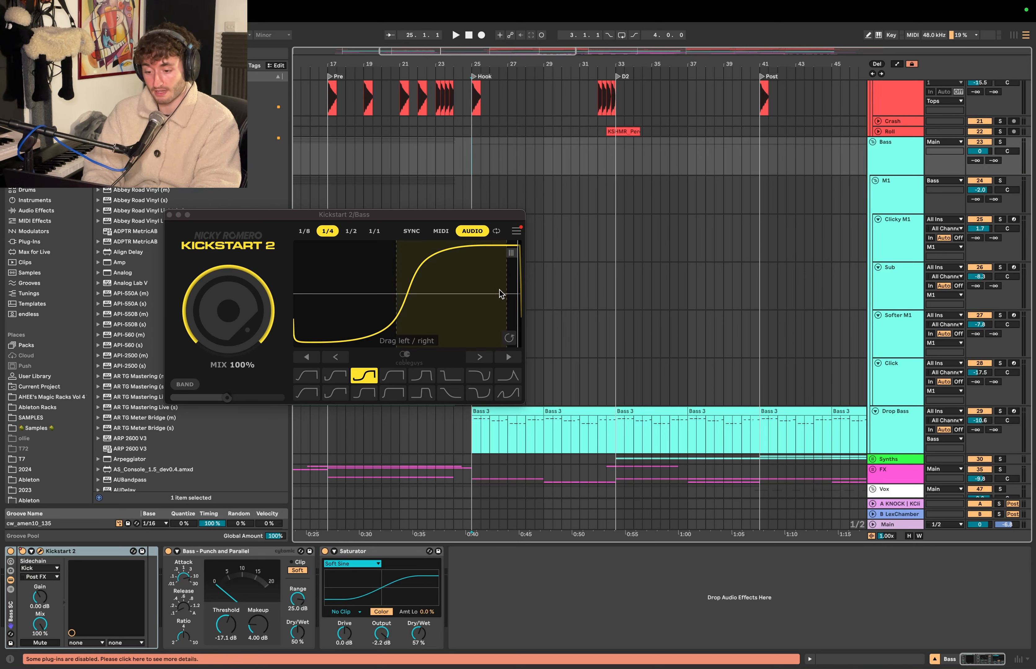
key(space)
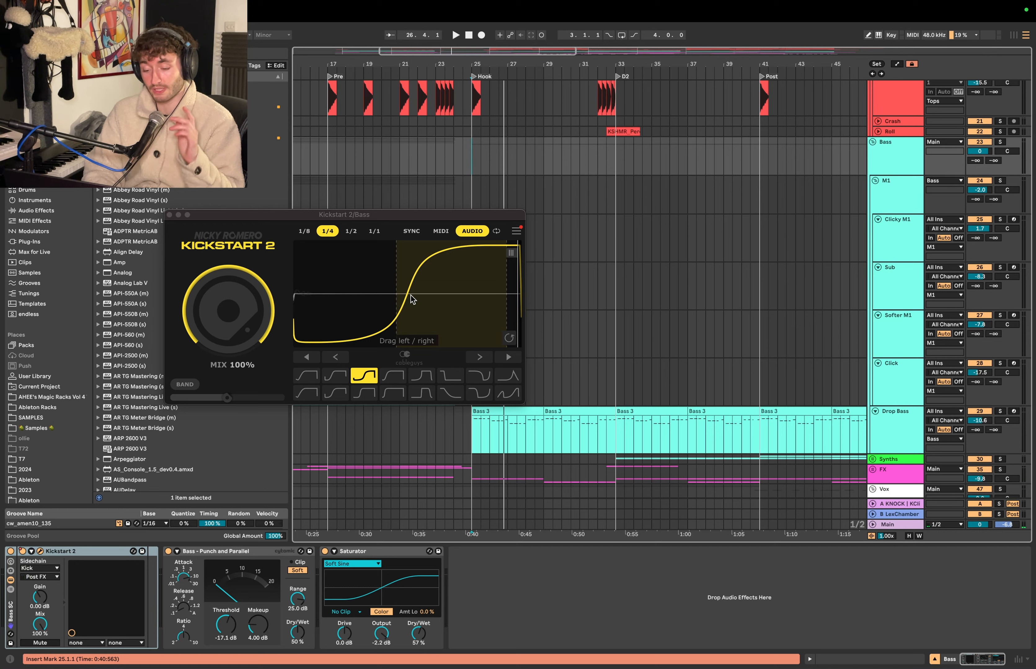
key(space)
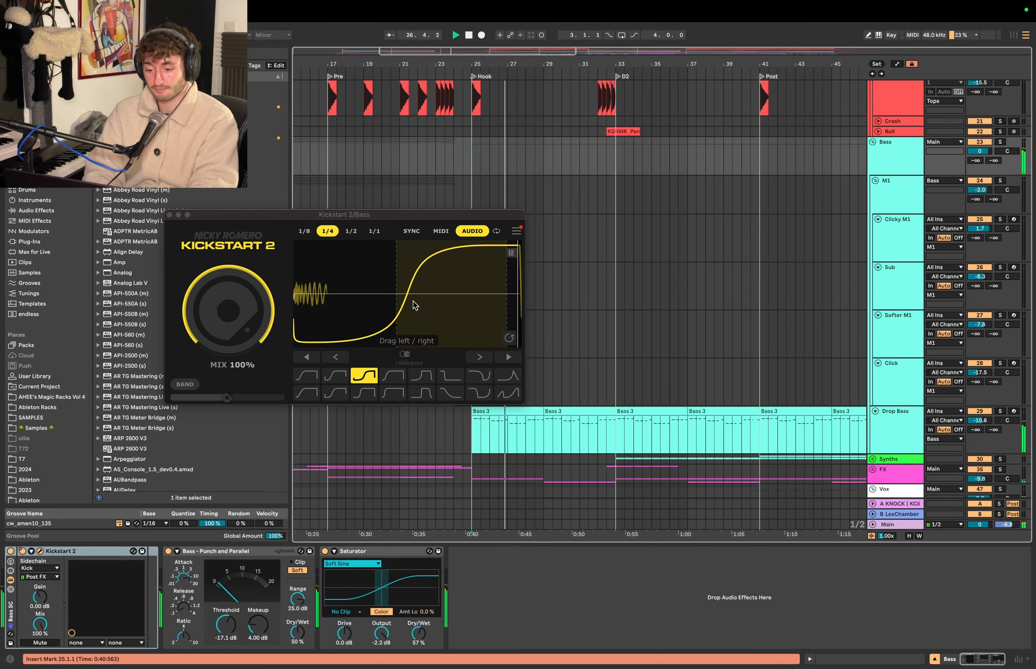
Close the Kickstart 2 window and look over the bass, vocal and drum tracks of the Hook during playback
click(169, 215)
scroll(498, 281, down, 3)
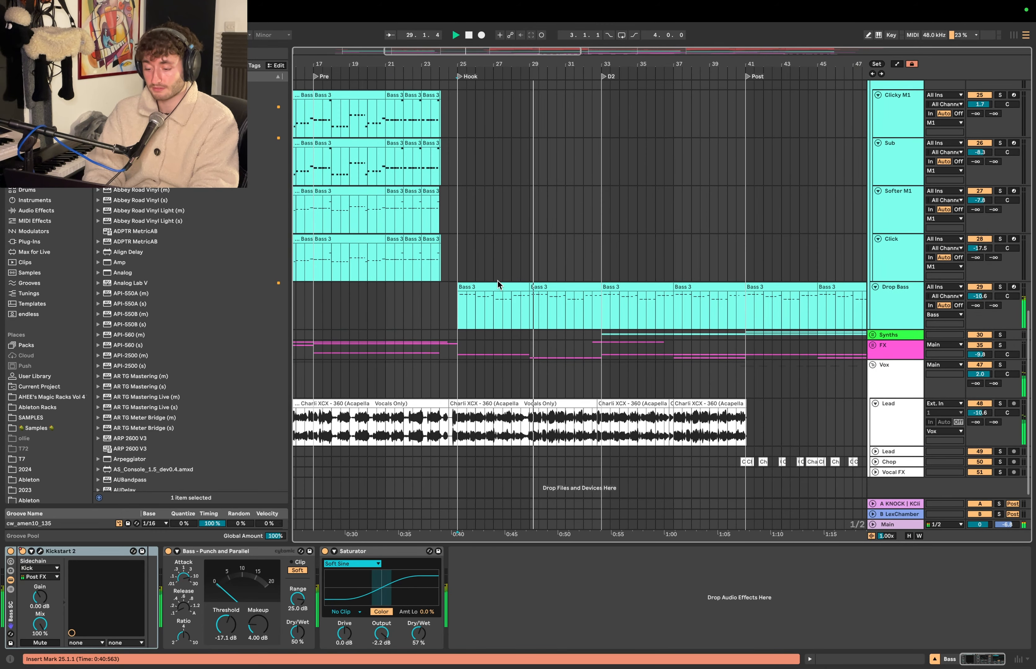
scroll(498, 281, right, 3)
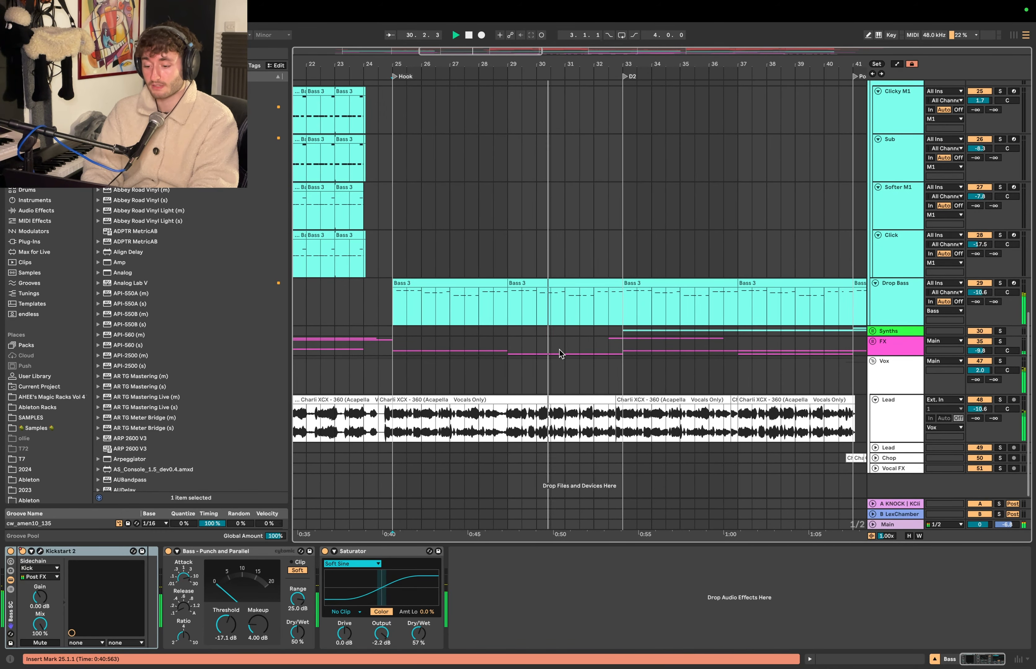
scroll(554, 343, right, 2)
scroll(554, 342, up, 1)
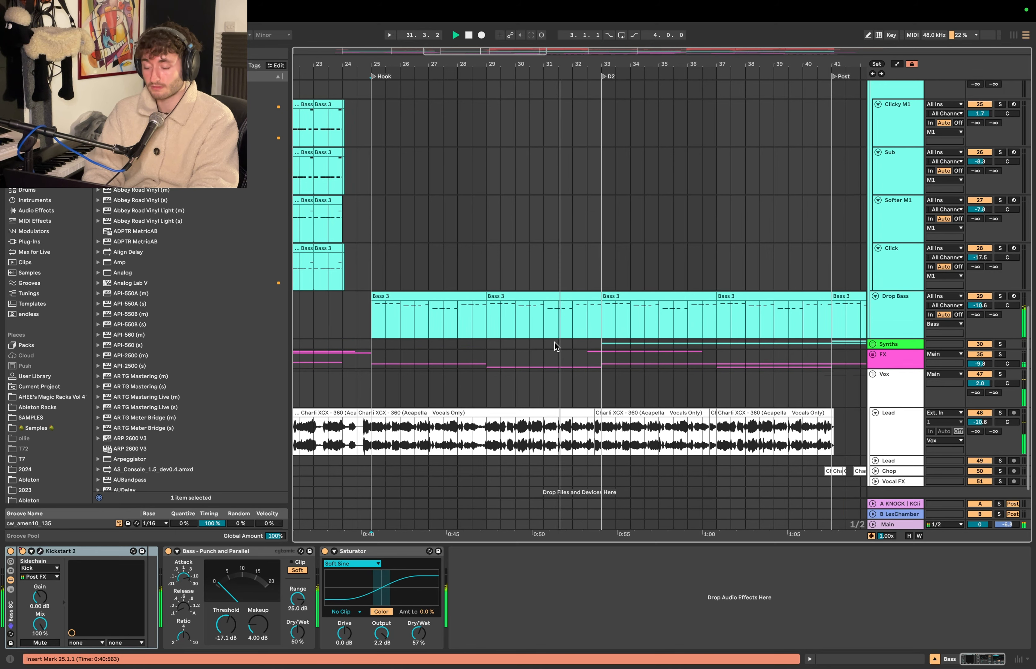
scroll(550, 286, up, 12)
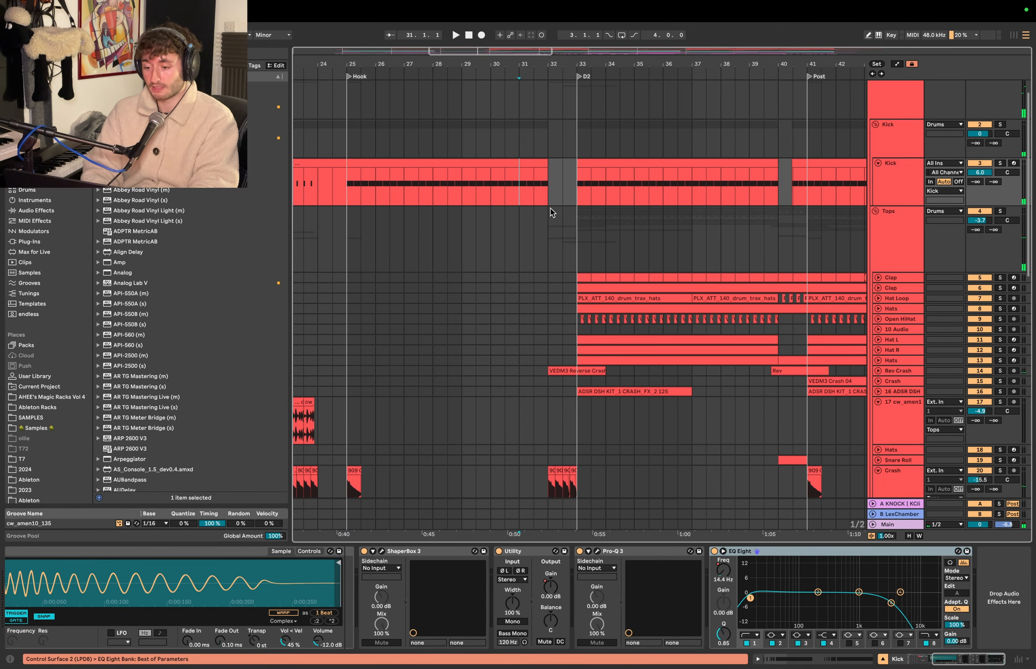
Point out the one-bar gap in the Kick track at bar 32, right before D2
drag(549, 178, 620, 178)
click(547, 181)
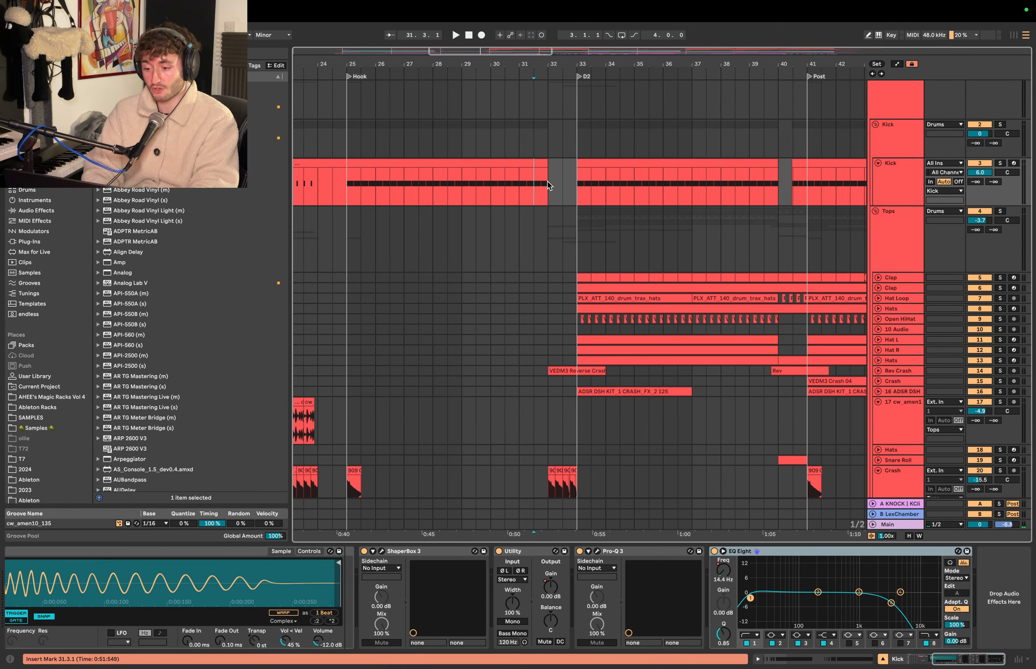
drag(549, 178, 582, 164)
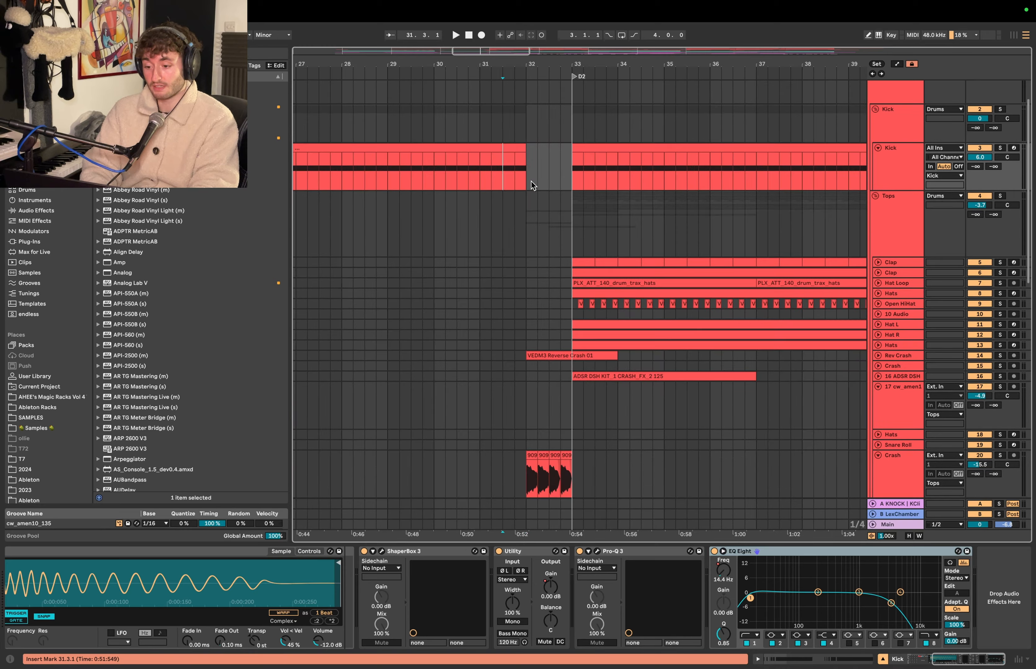
drag(530, 181, 641, 164)
click(570, 174)
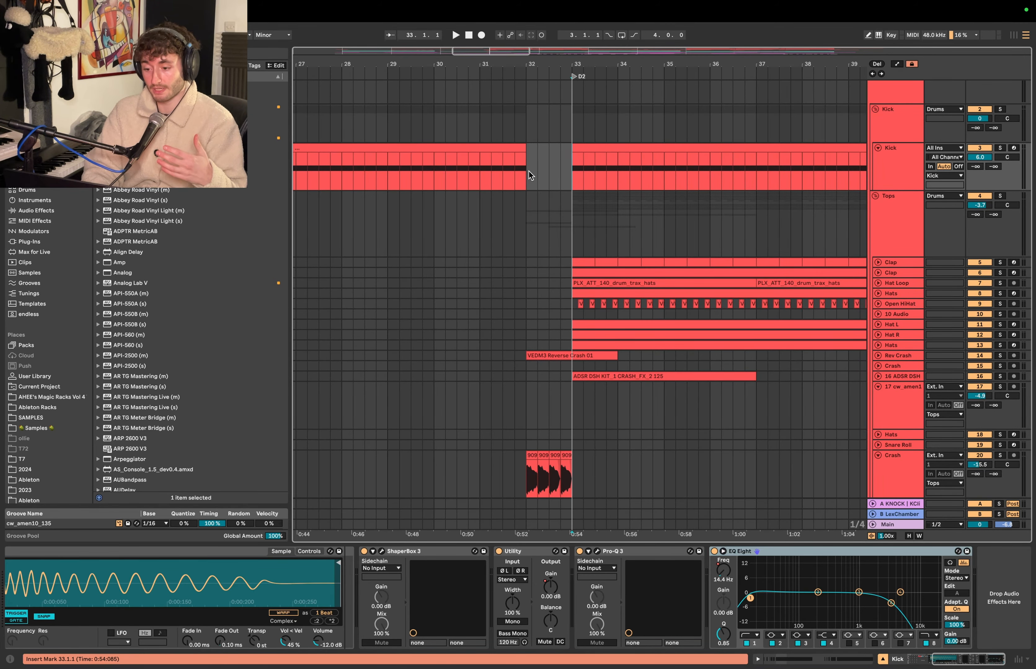
drag(526, 171, 568, 155)
Expand the Rev Crash track and play the reverse crash and the four 909 crashes into D2 from bar 31.3
scroll(552, 254, down, 5)
click(552, 255)
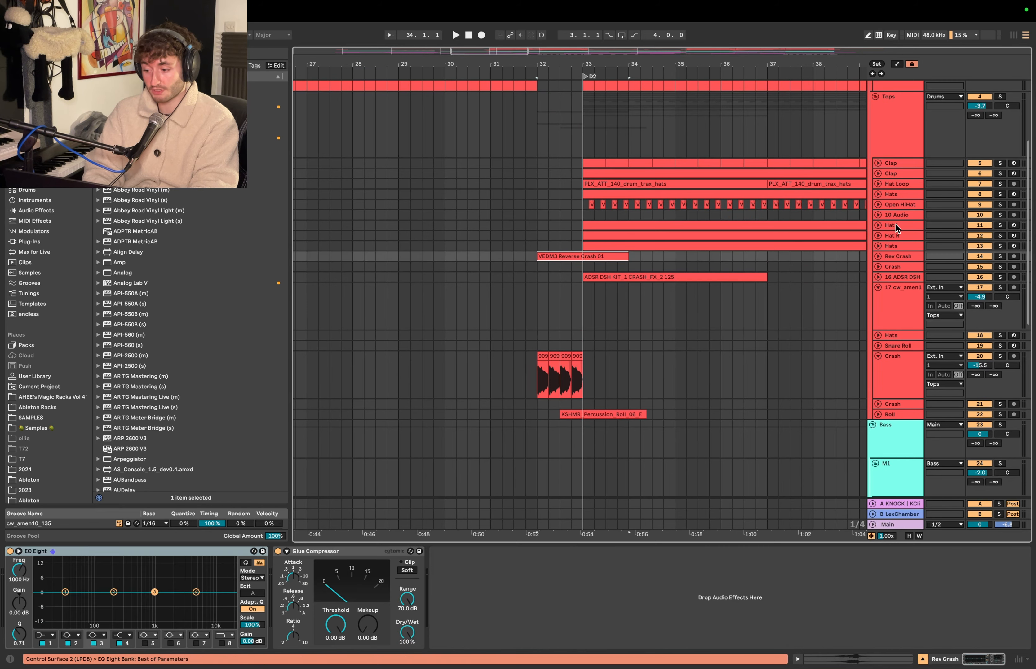
click(878, 257)
scroll(587, 324, down, 4)
drag(591, 324, 551, 324)
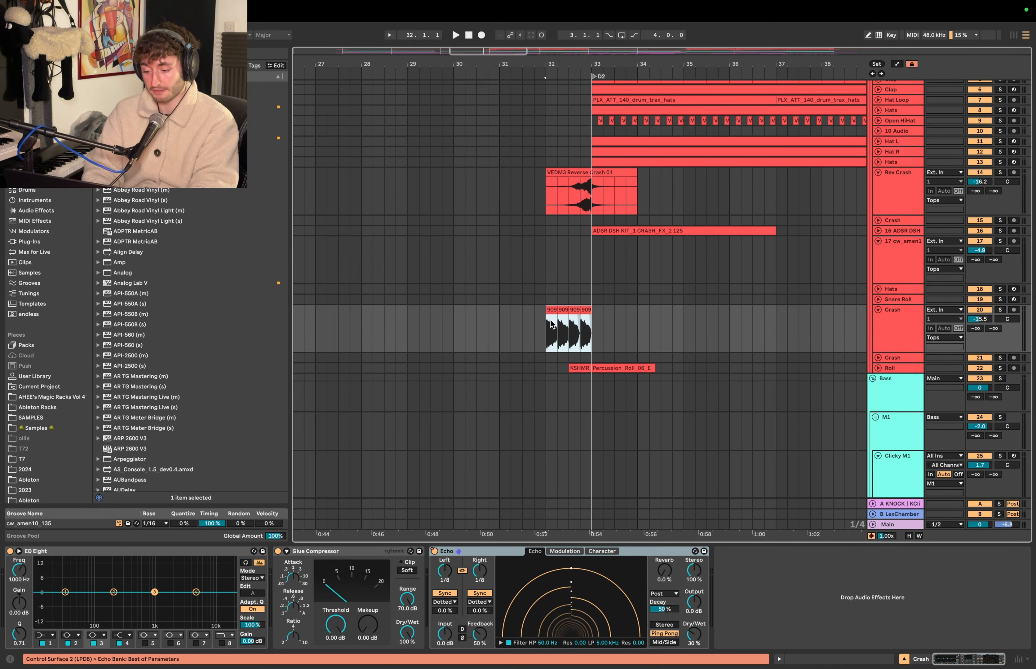
click(522, 322)
key(space)
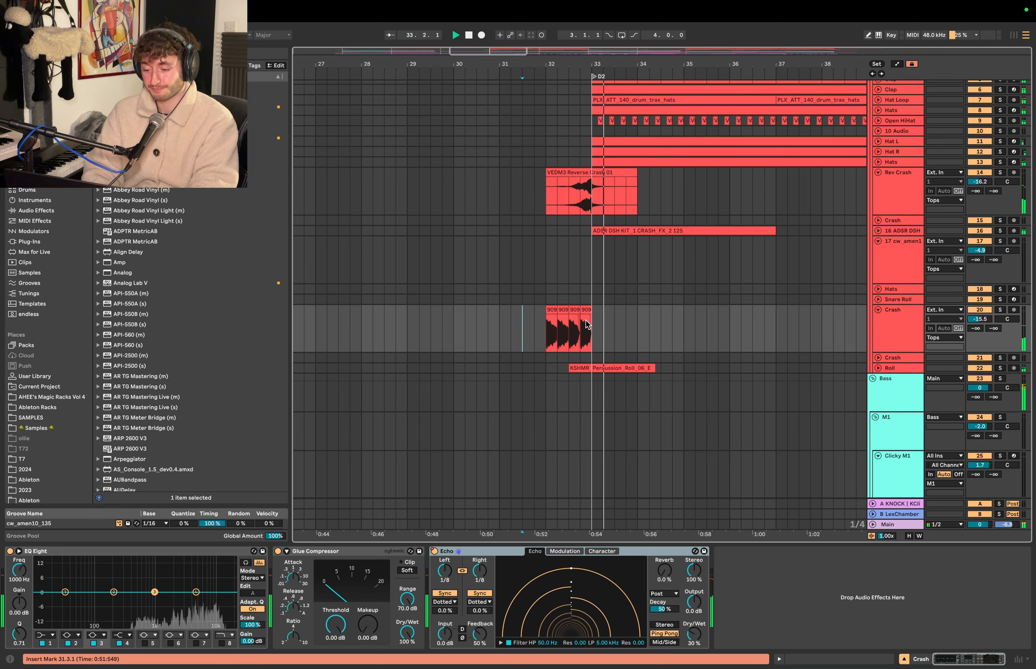
key(space)
Expand and solo the Roll track, and play its percussion roll from bar 32.3
click(878, 368)
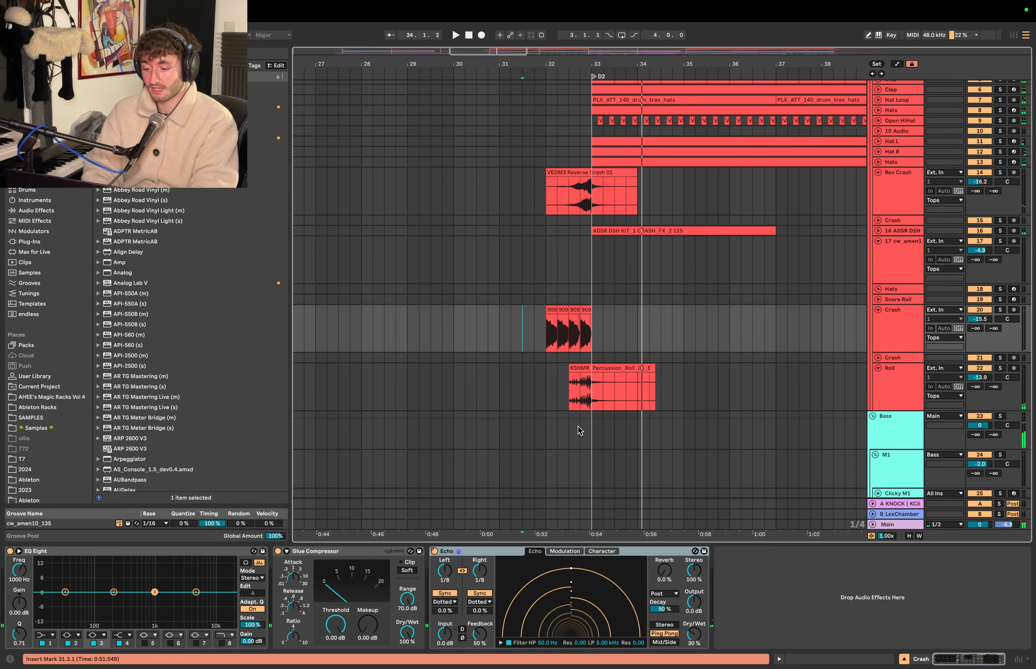
click(546, 387)
click(1001, 371)
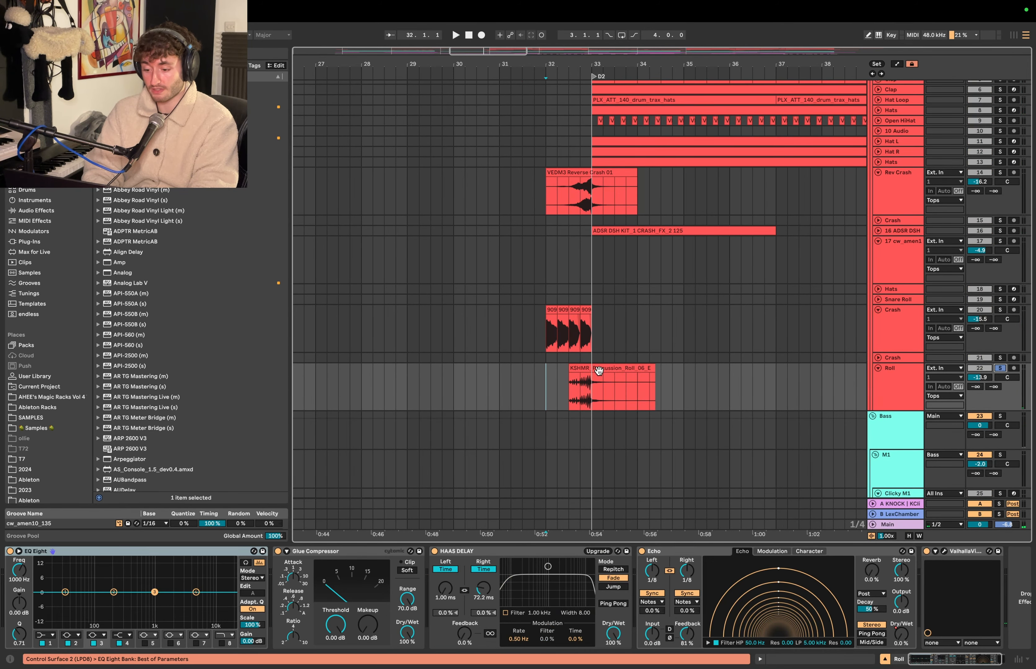
click(568, 387)
key(plus)
key(space)
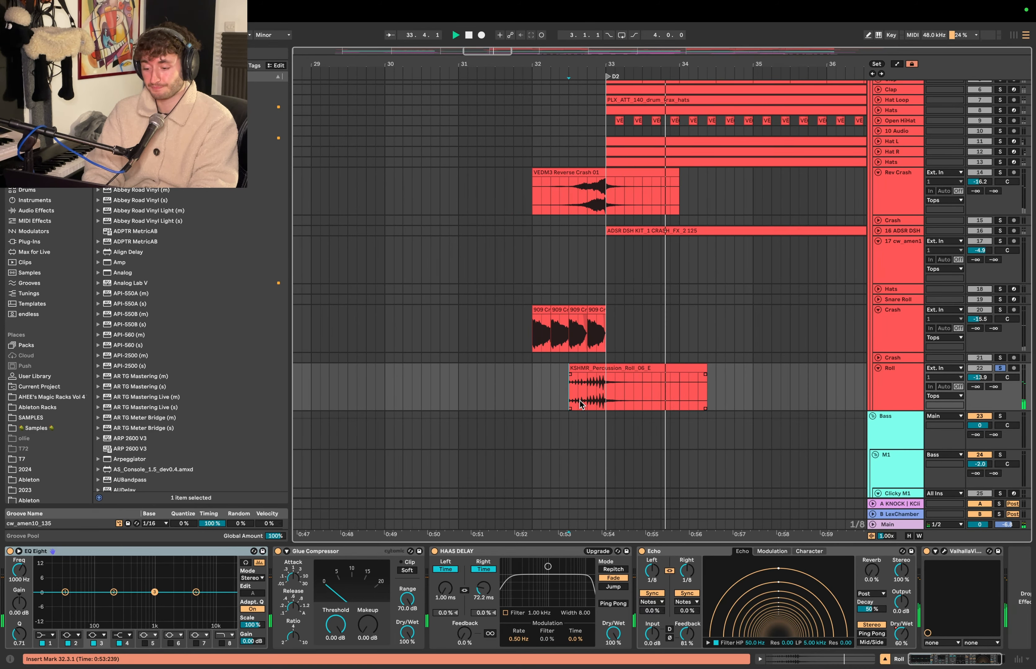
key(space)
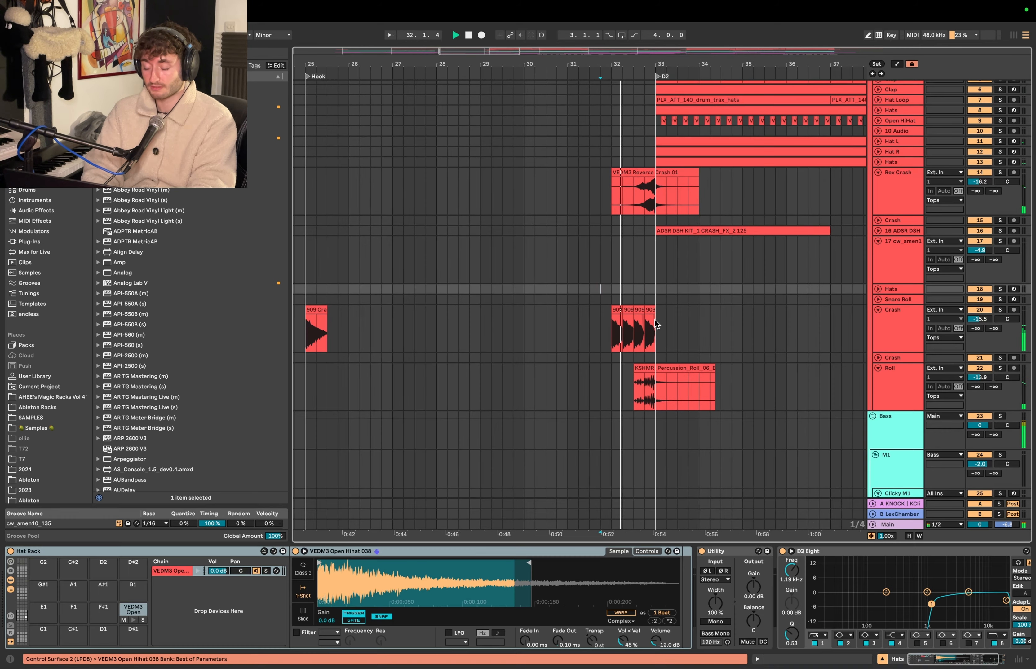
Examine the drum tracks around the D2 section while the transition plays from bar 31.4
scroll(655, 320, down, 2)
scroll(655, 320, right, 2)
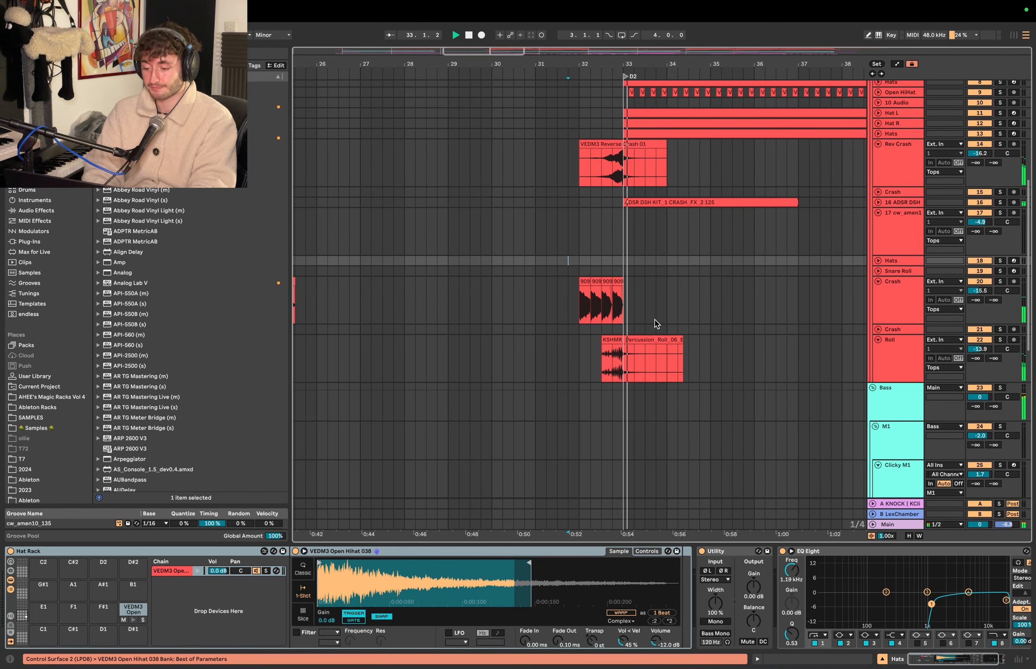
scroll(655, 319, right, 3)
scroll(654, 320, up, 1)
scroll(654, 320, down, 2)
scroll(654, 319, right, 3)
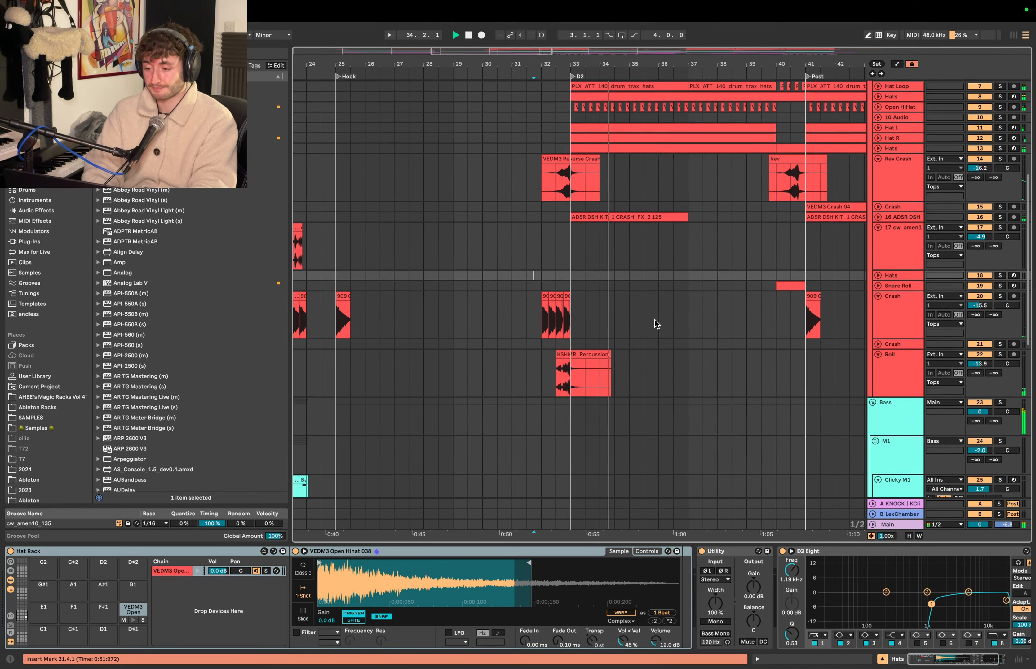
scroll(654, 320, up, 4)
scroll(654, 319, up, 3)
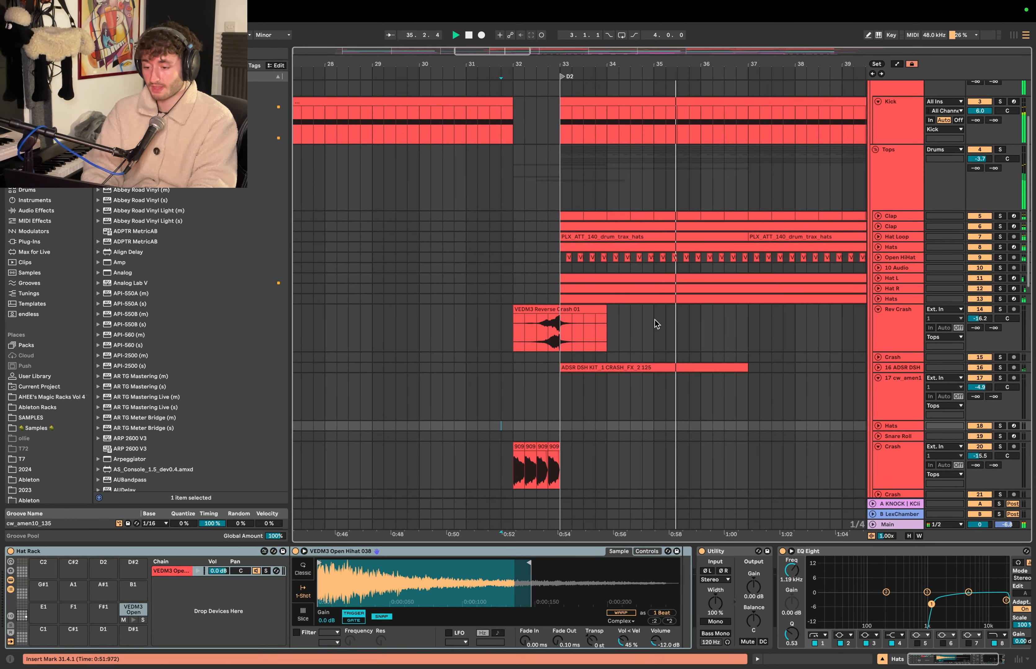
scroll(618, 303, up, 2)
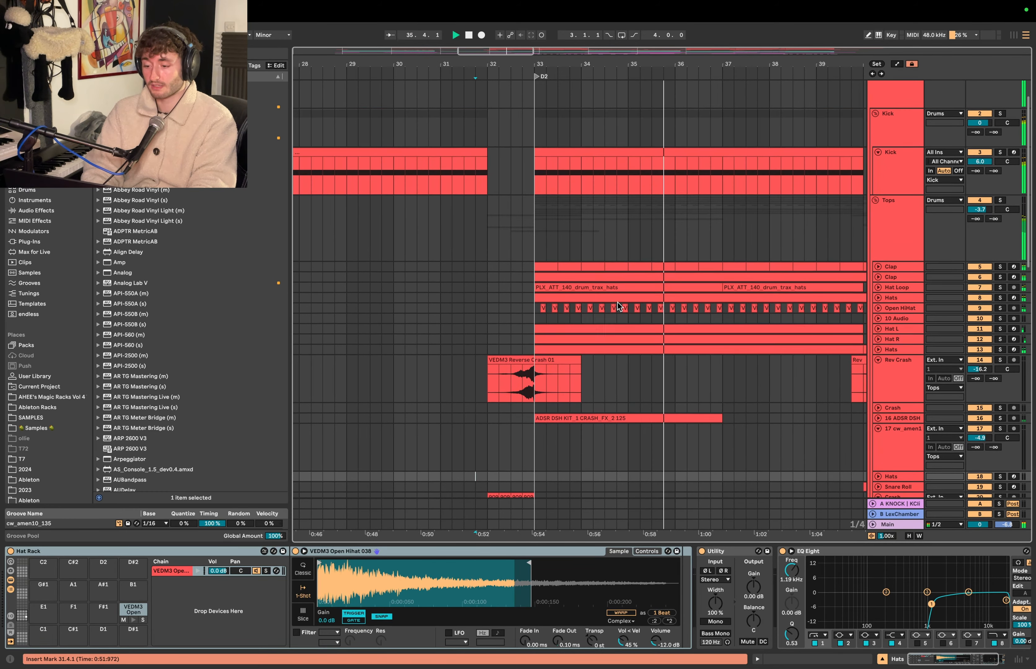
Expand the first Clap track, open its clips of bars 33 to 40 in the note editor, and play it soloed
click(878, 268)
key(space)
shift+click(819, 261)
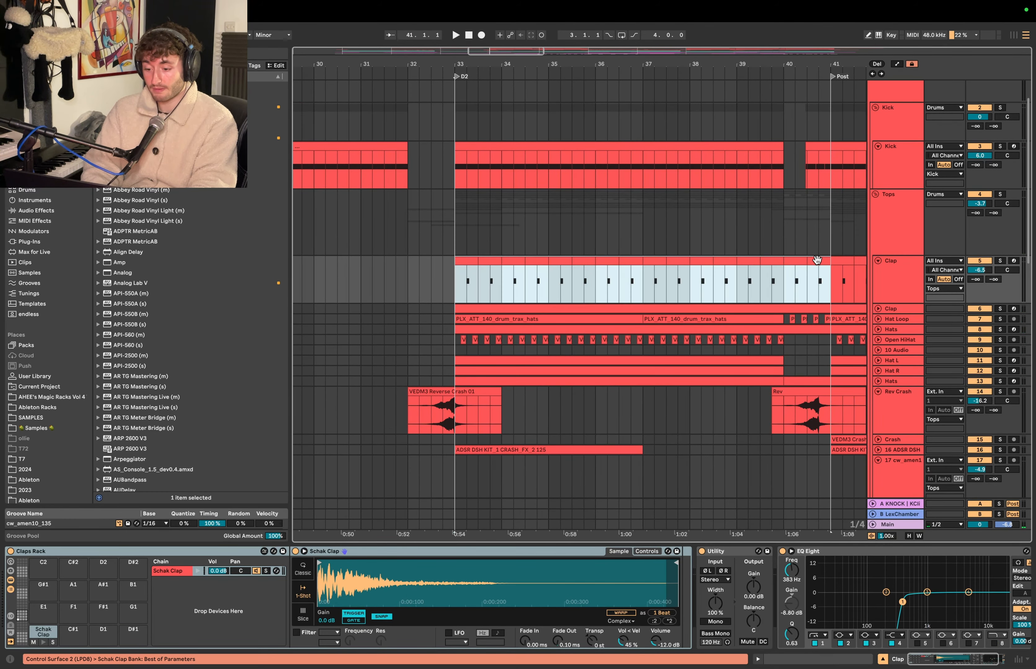
key(shift+Tab)
key(space)
scroll(837, 243, down, 3)
click(999, 199)
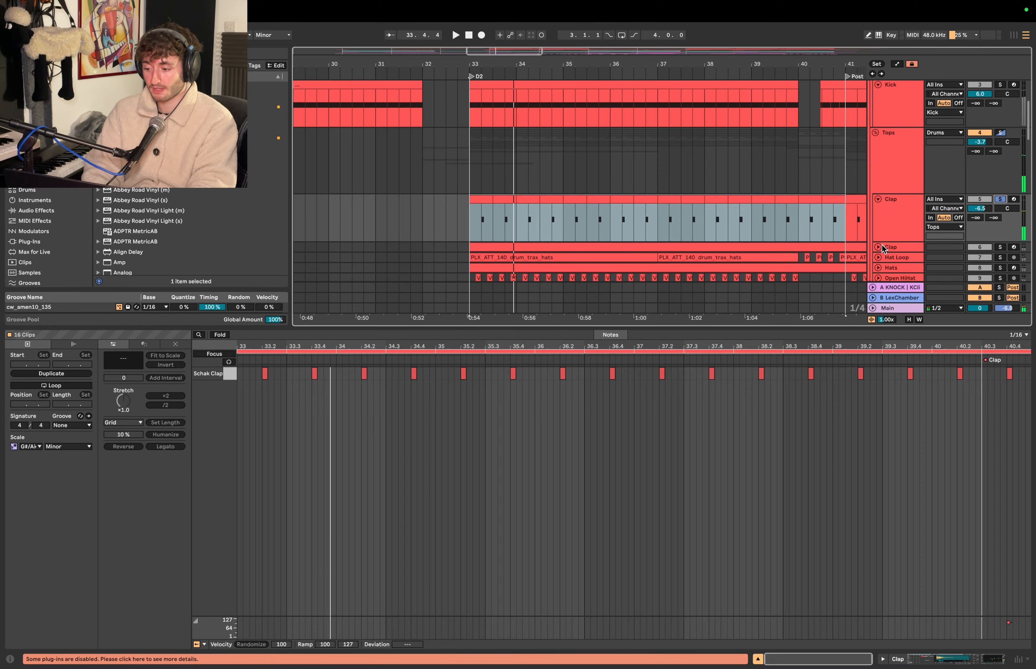
Add the second Clap and the Hat Loop to the soloed tracks, expanding them, and play from bar 33
click(999, 246)
scroll(907, 251, down, 3)
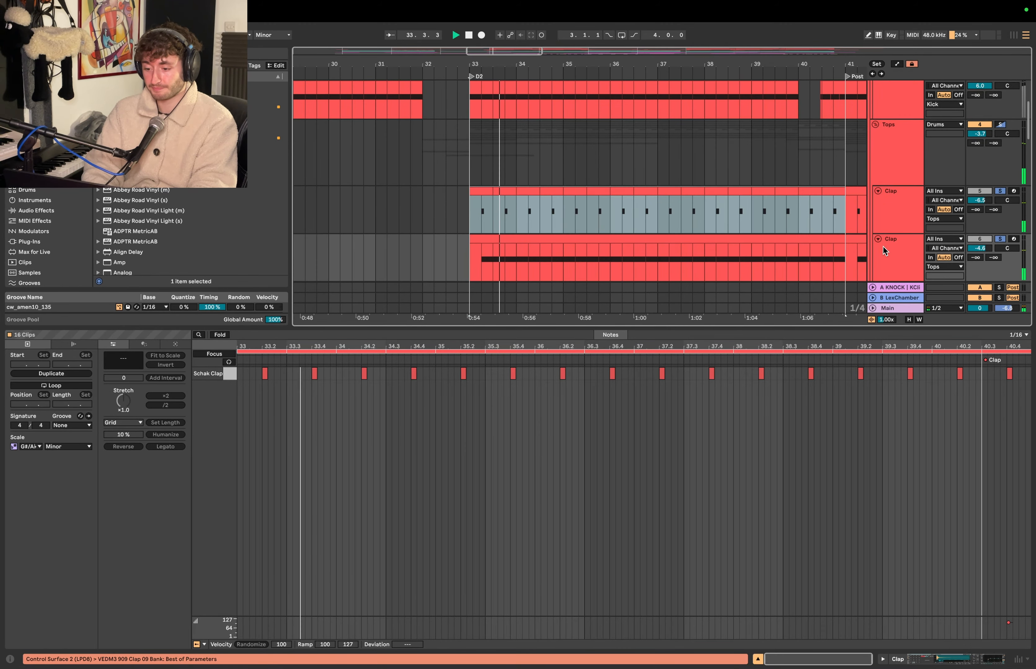
click(878, 213)
key(space)
click(999, 213)
scroll(957, 209, down, 3)
key(space)
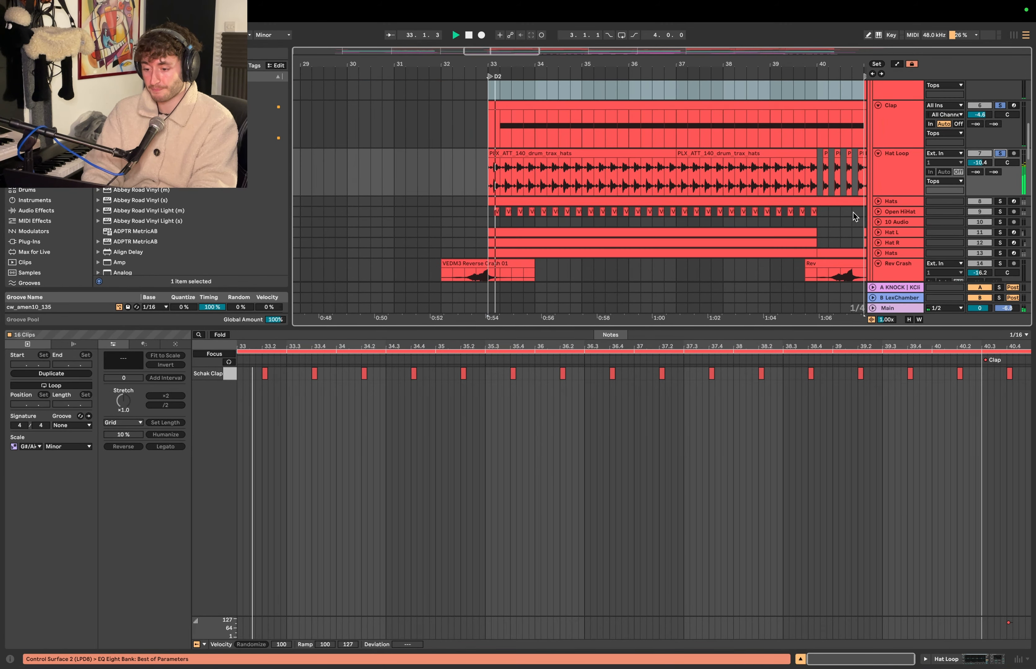
Solo the Hats, Open HiHat, Hat L and Hat R tracks as well, and play the layered tops from bar 33
key(space)
click(999, 201)
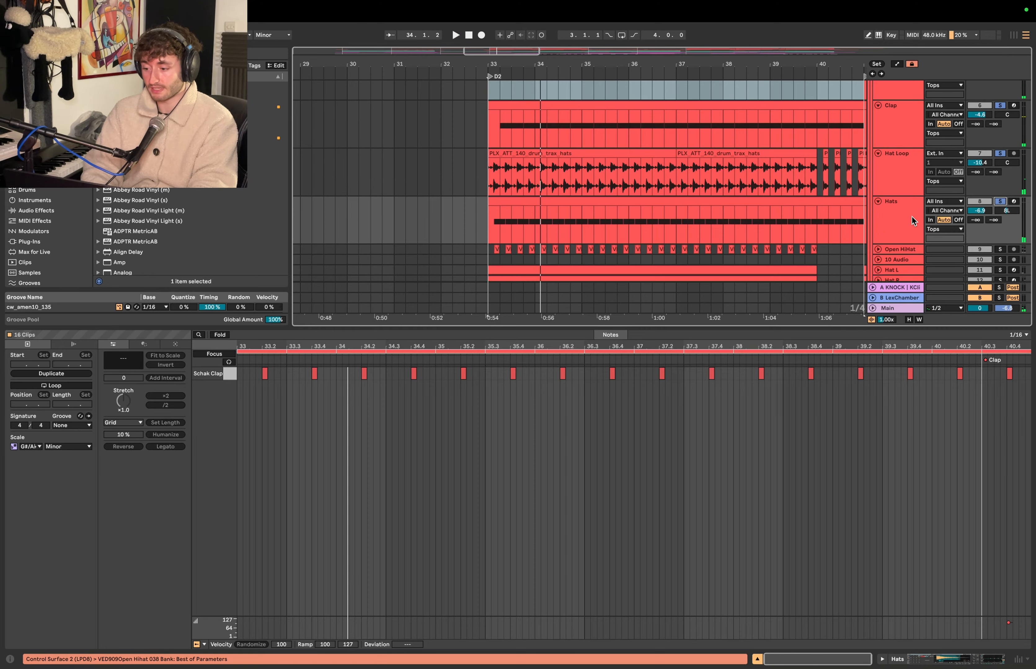
scroll(1002, 207, down, 2)
click(1000, 209)
click(1000, 230)
click(1000, 241)
key(space)
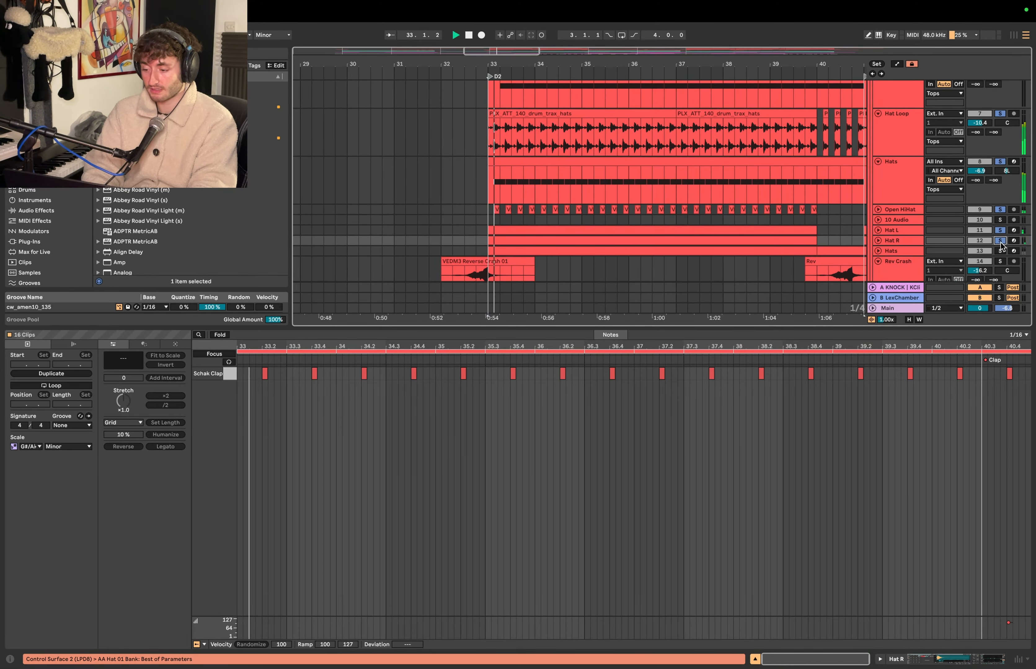
Stop playback, compare the notes of the Hat L and Hat R clips, and switch off Hat L's solo
key(space)
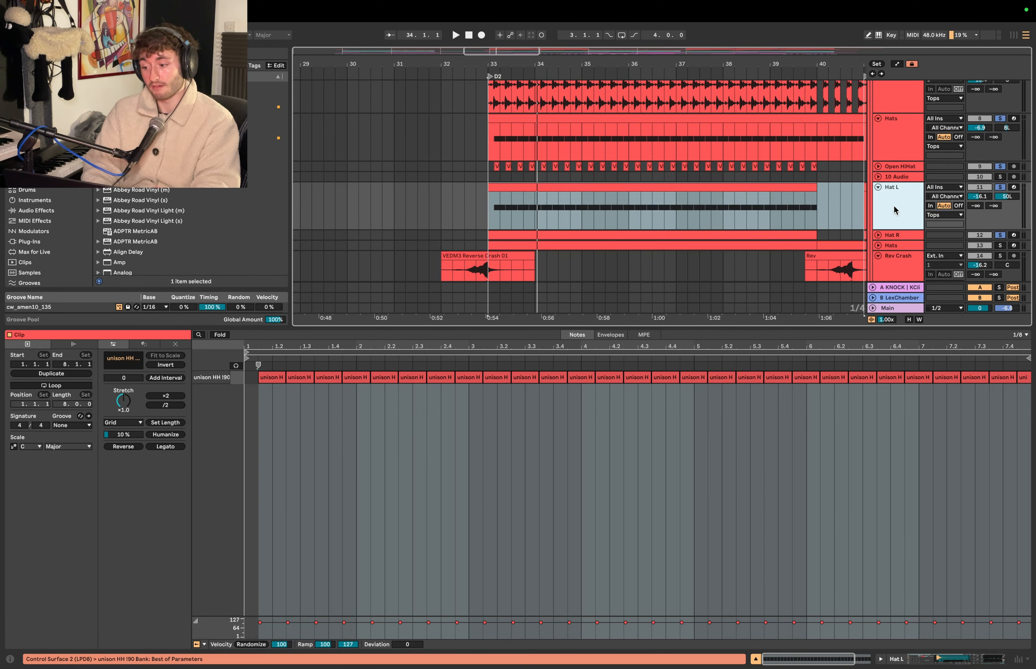
click(889, 235)
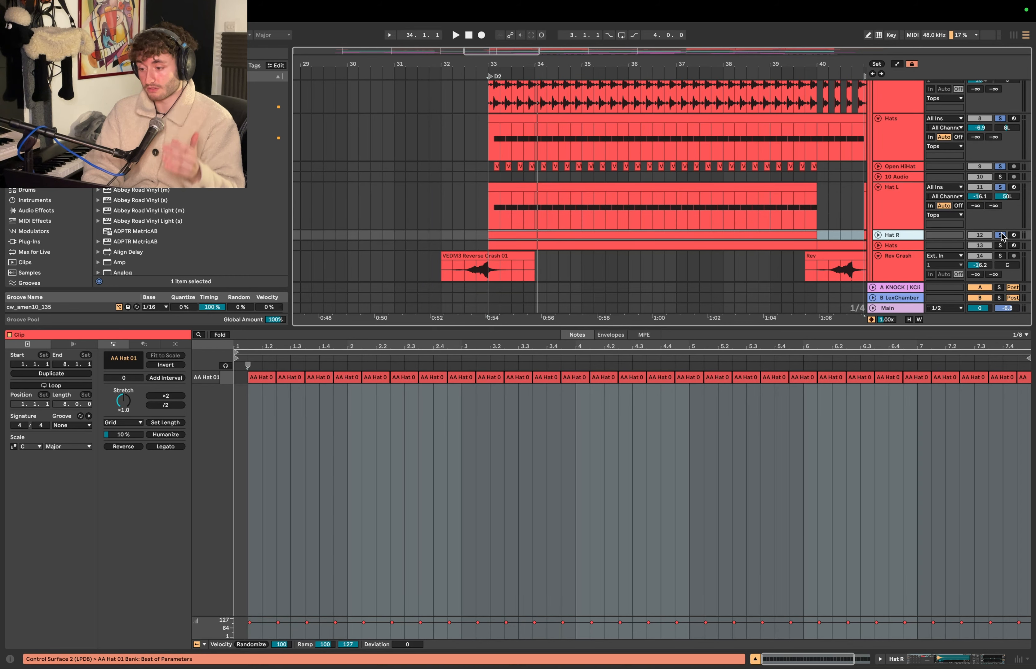
click(905, 210)
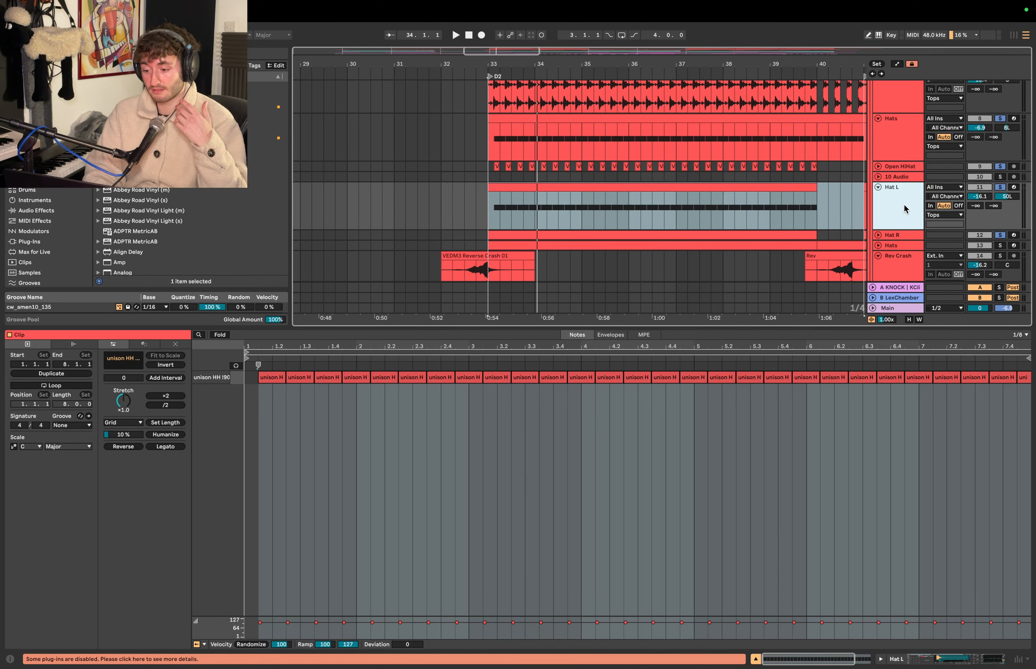
click(999, 187)
key(space)
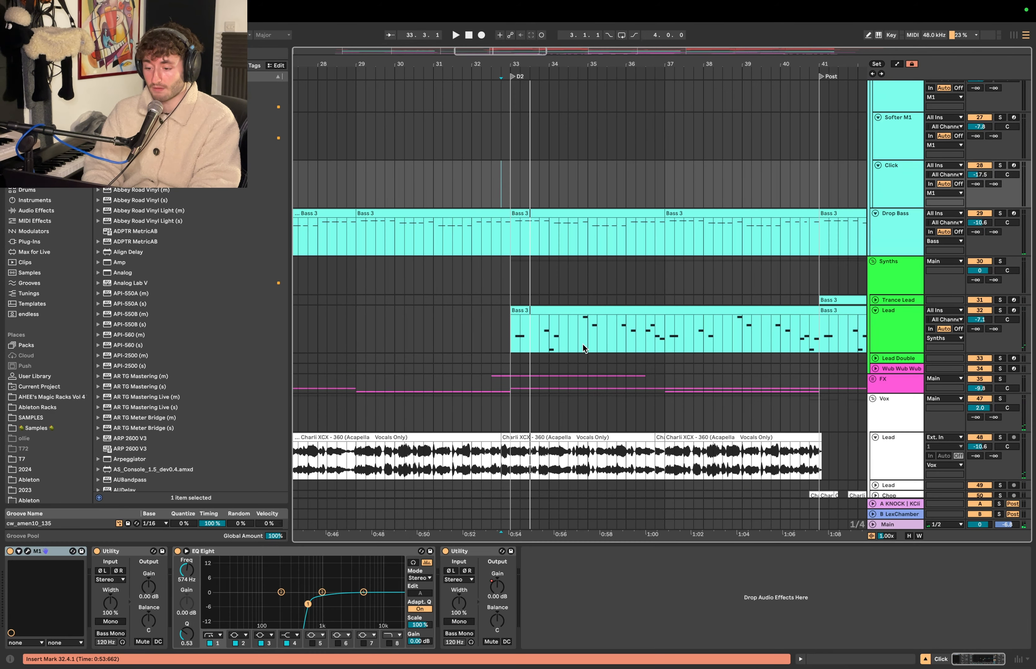
Select the Lead synth's D2 clip, view its Serum oscillators and effects, and switch off Hyper/Dimension
click(560, 312)
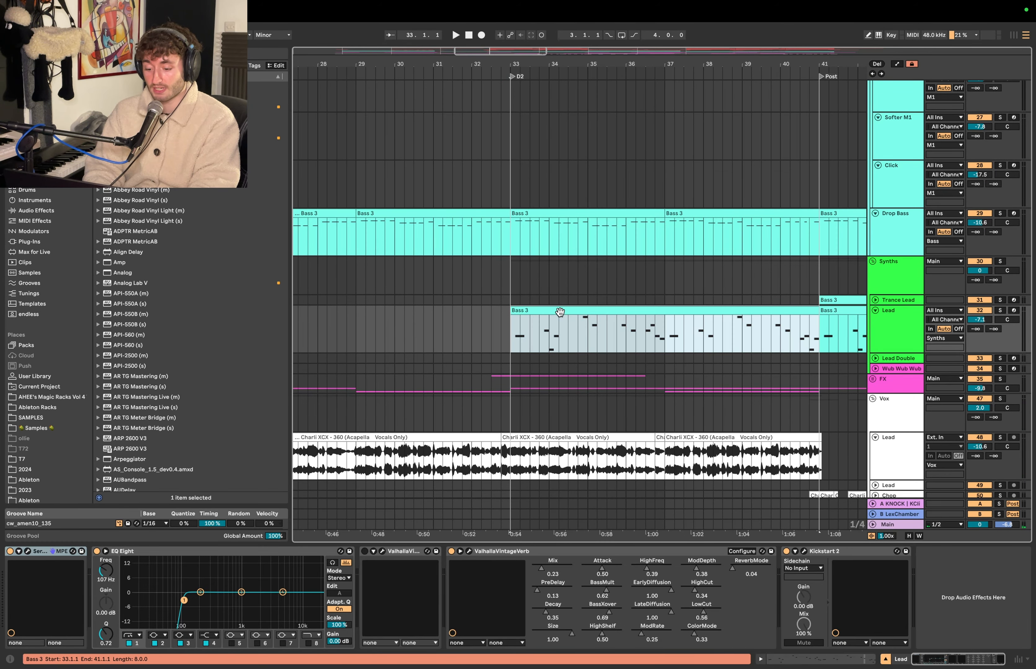
scroll(560, 312, up, 3)
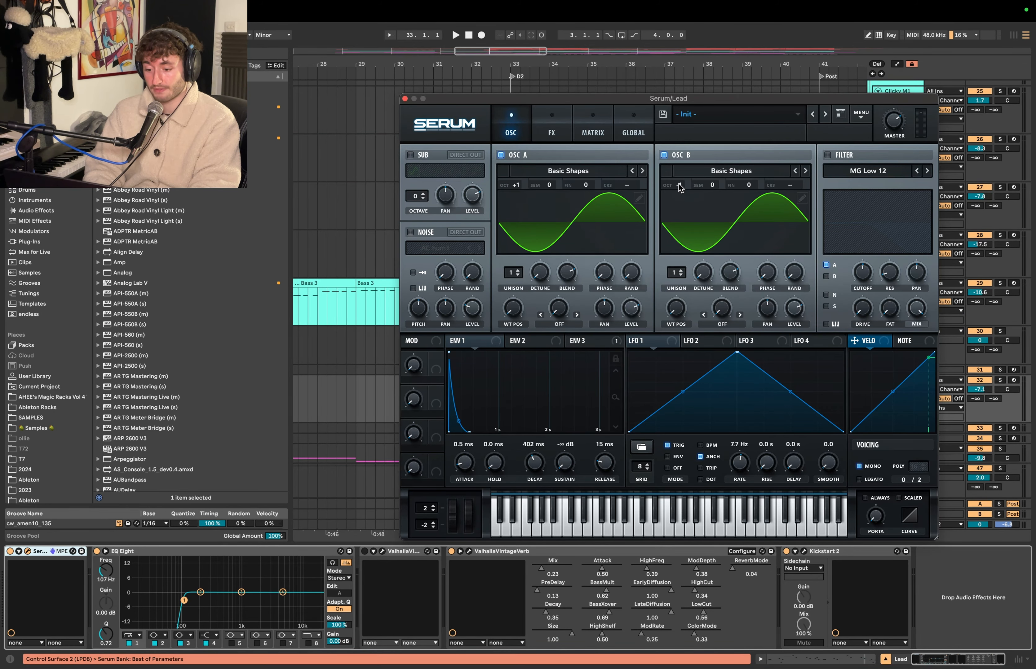
click(552, 130)
drag(573, 99, 492, 113)
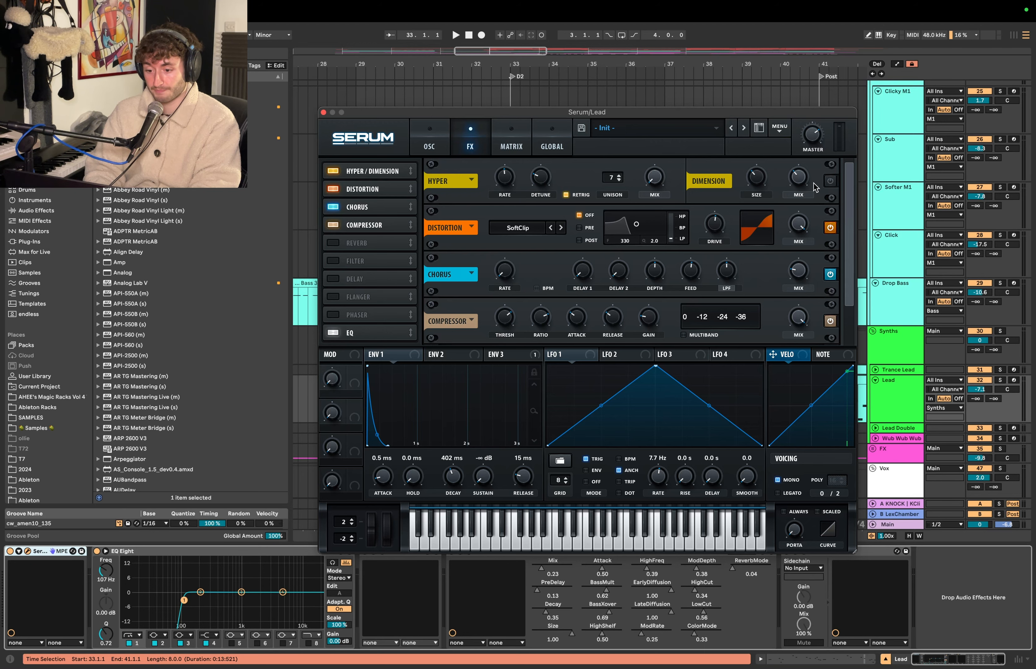
click(830, 181)
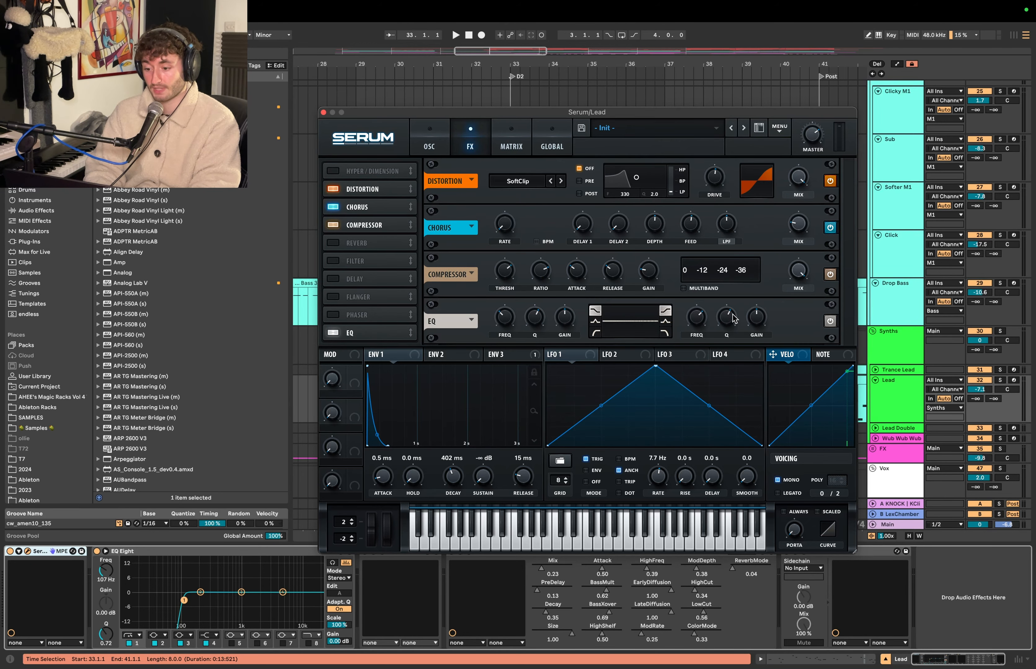
Solo the Lead synth track, play it from bar 33 with the Serum window moved higher, and close that window
click(1000, 380)
key(space)
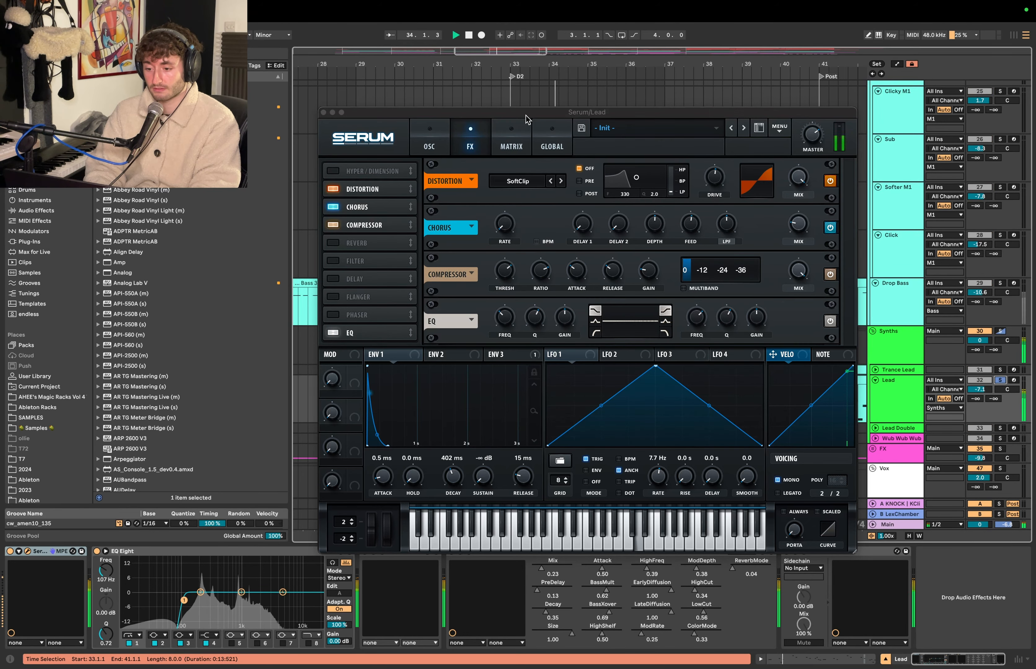
drag(526, 116, 526, 80)
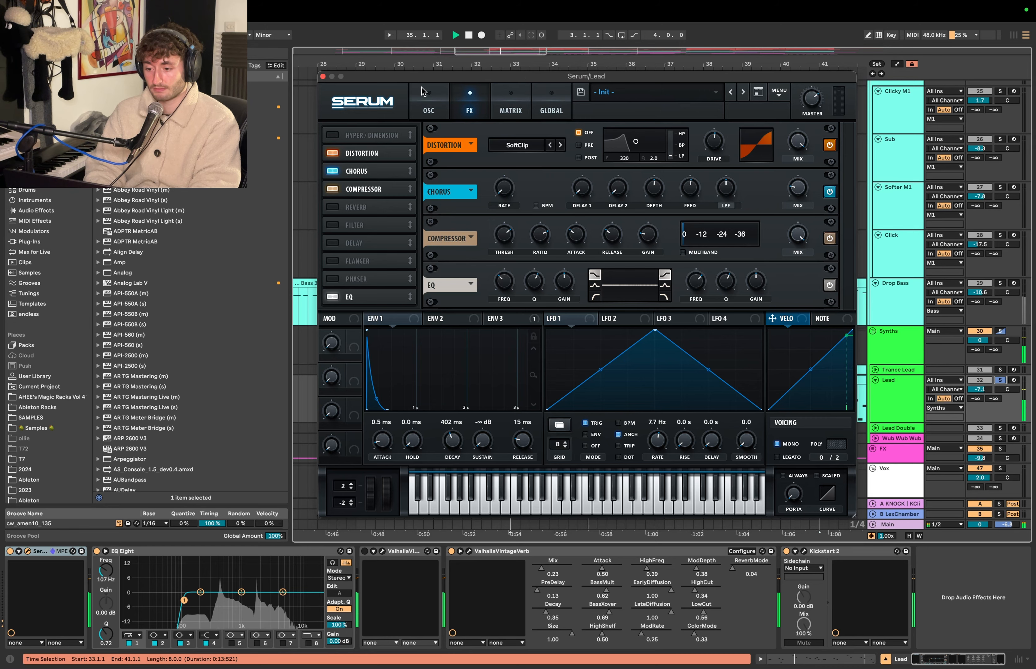
click(323, 76)
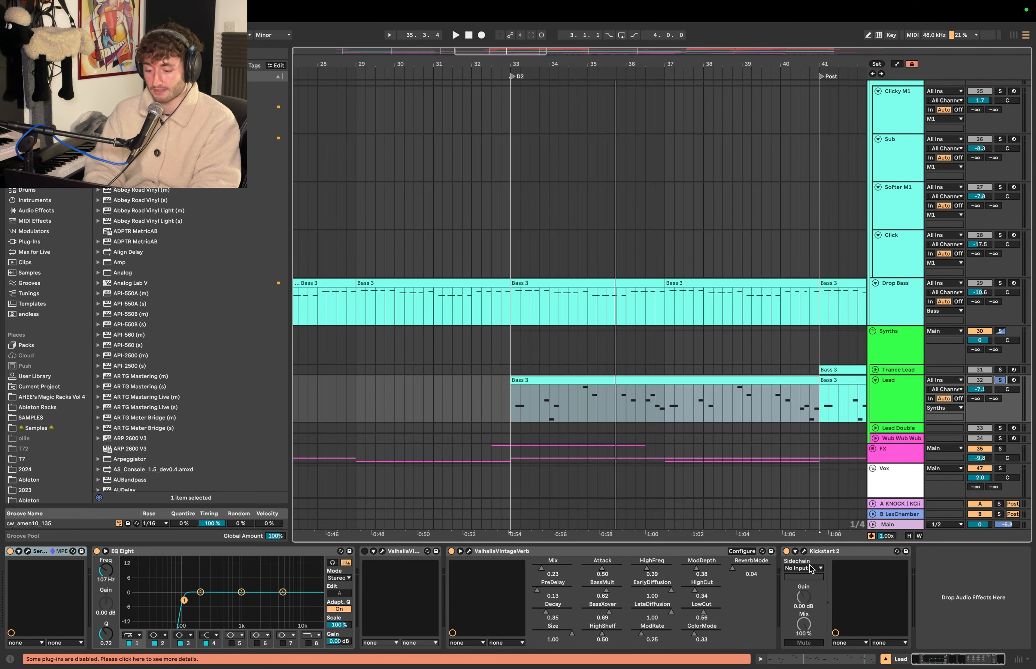
Open the Lead synth's ValhallaVintageVerb and view its reverb settings
click(498, 552)
click(468, 552)
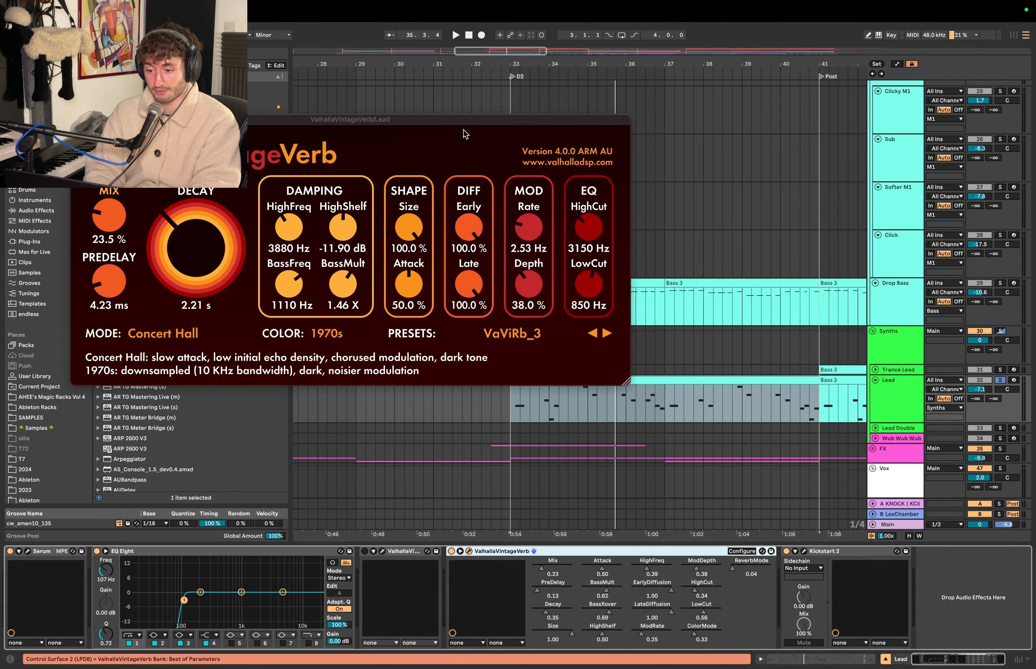
drag(464, 120, 472, 136)
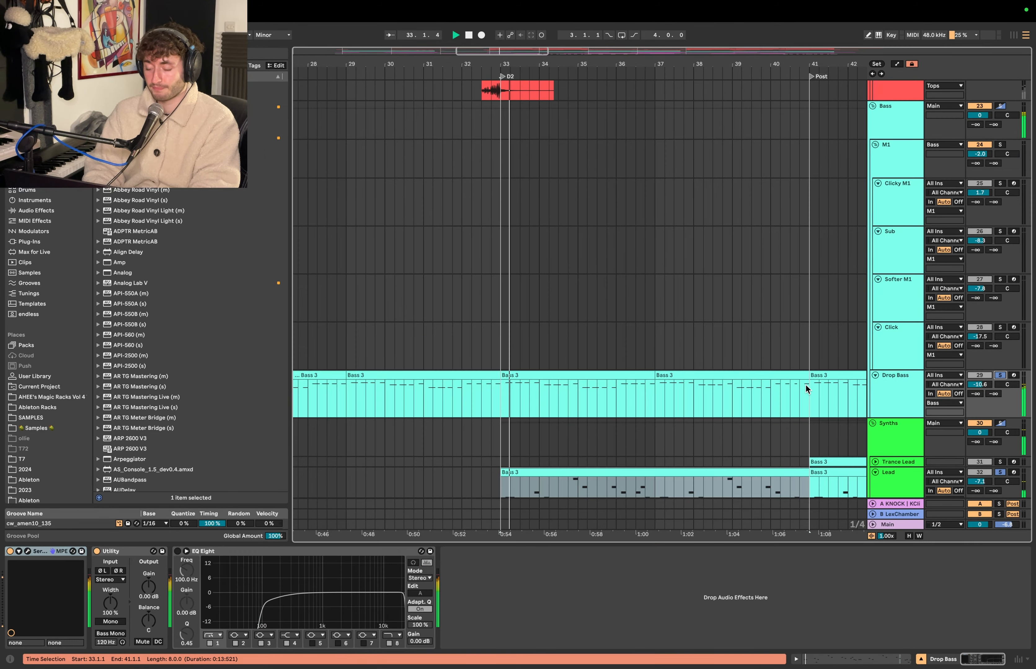
Play the Drop Bass and Lead together from bar 33, and examine the B3 bass notes in their D2 clips against the lead's notes
scroll(805, 385, down, 3)
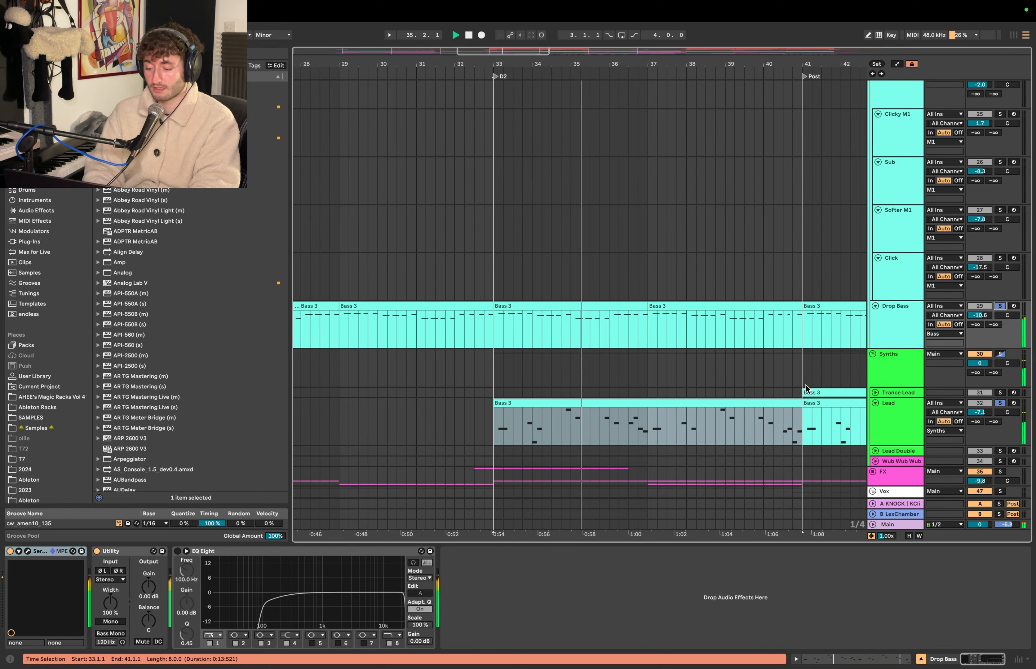
scroll(740, 404, down, 2)
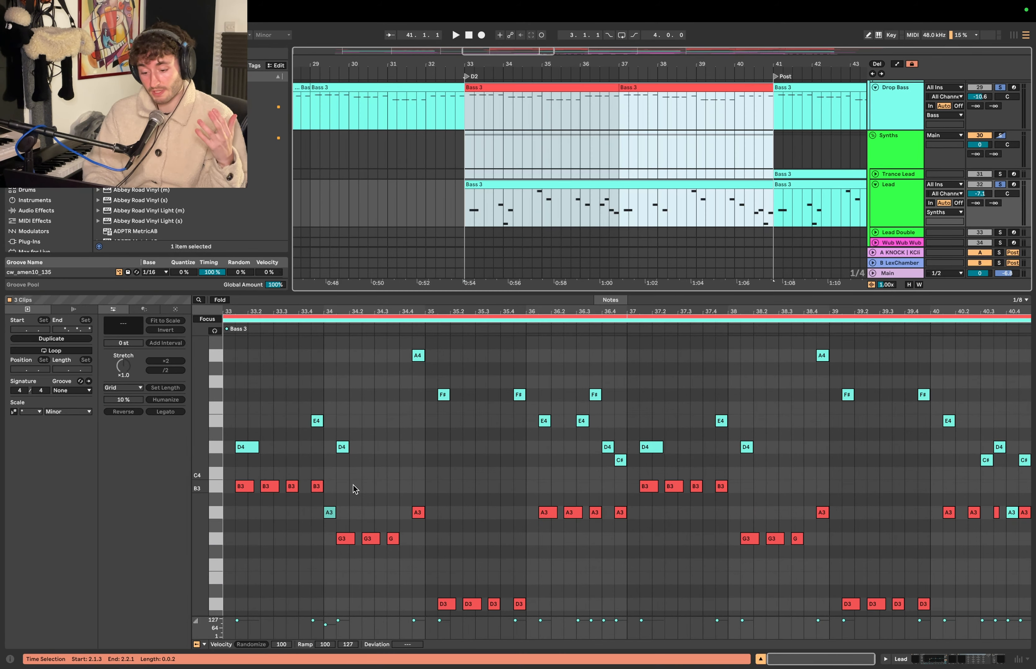
drag(352, 485, 245, 489)
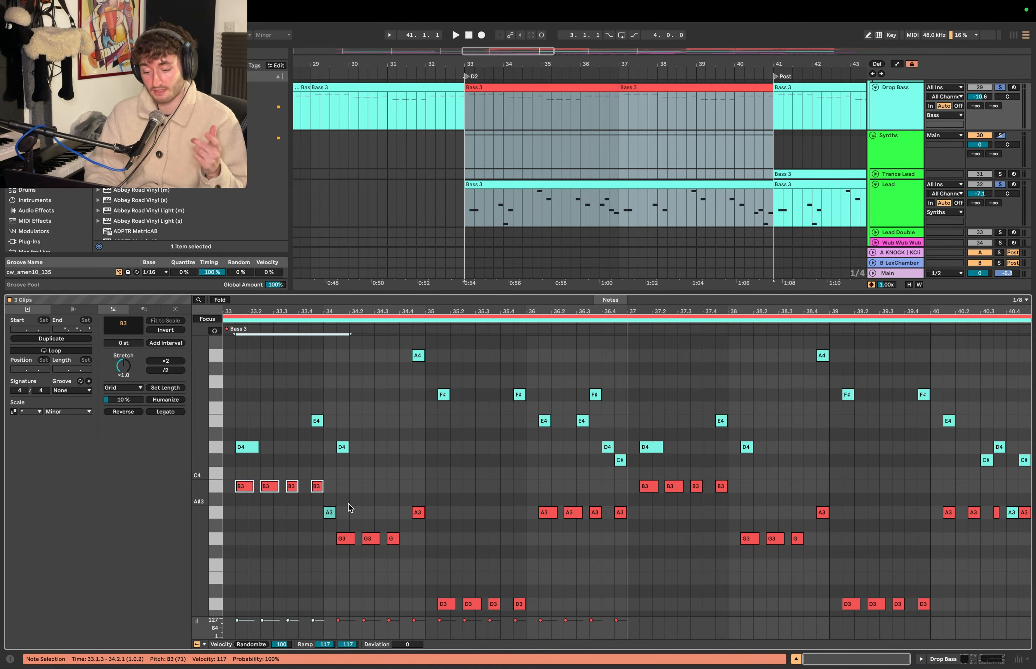
click(330, 512)
click(253, 437)
click(268, 435)
scroll(267, 434, down, 1)
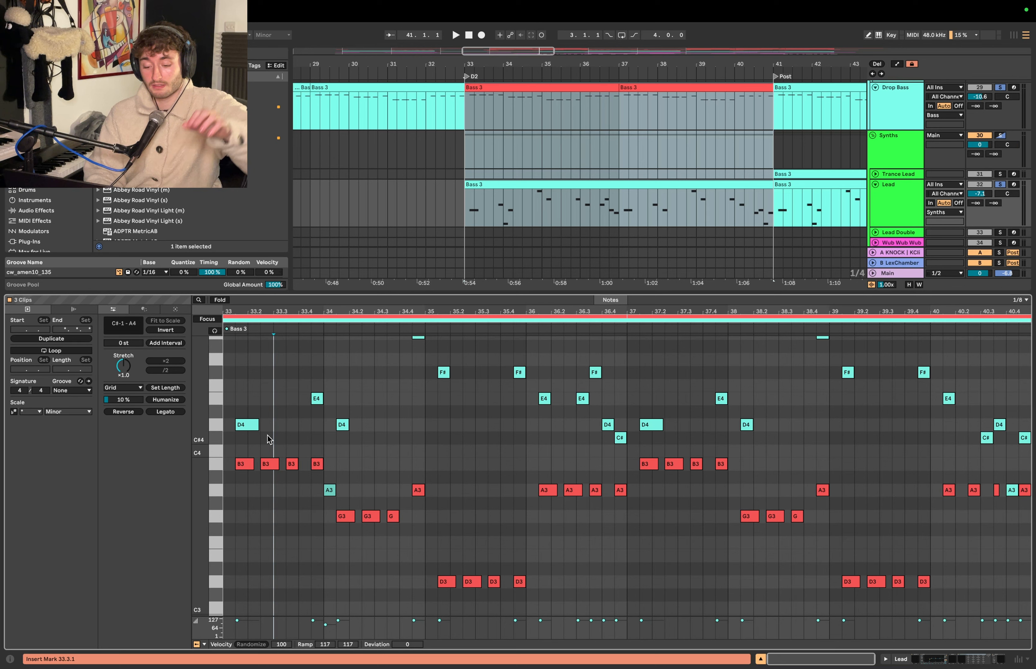
Compare the lead's opening D4 note with the four B3 bass notes in bar 33
click(252, 427)
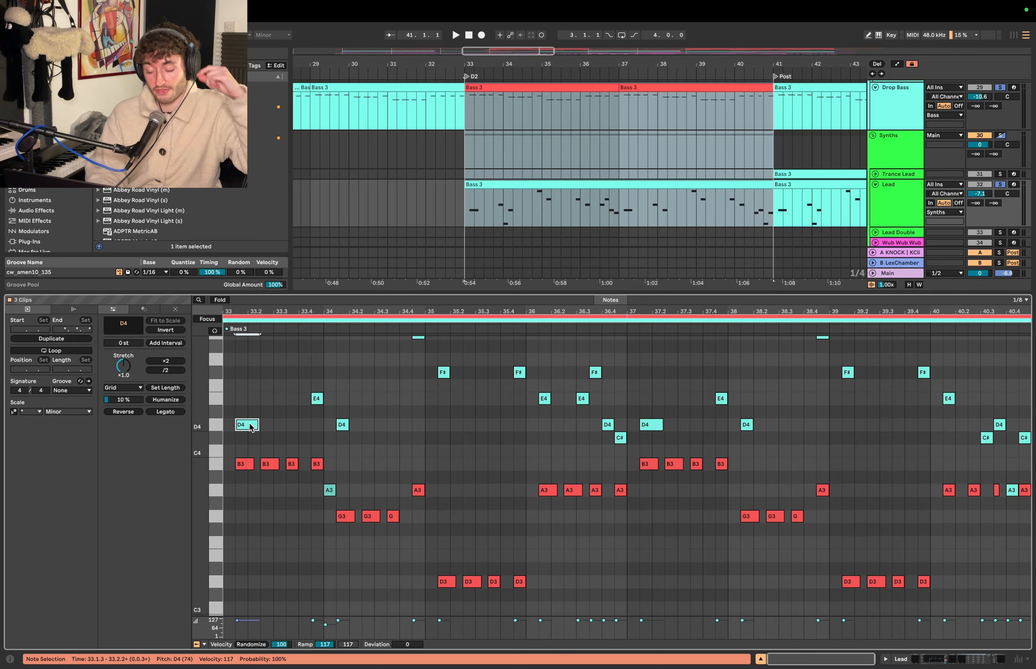
click(245, 465)
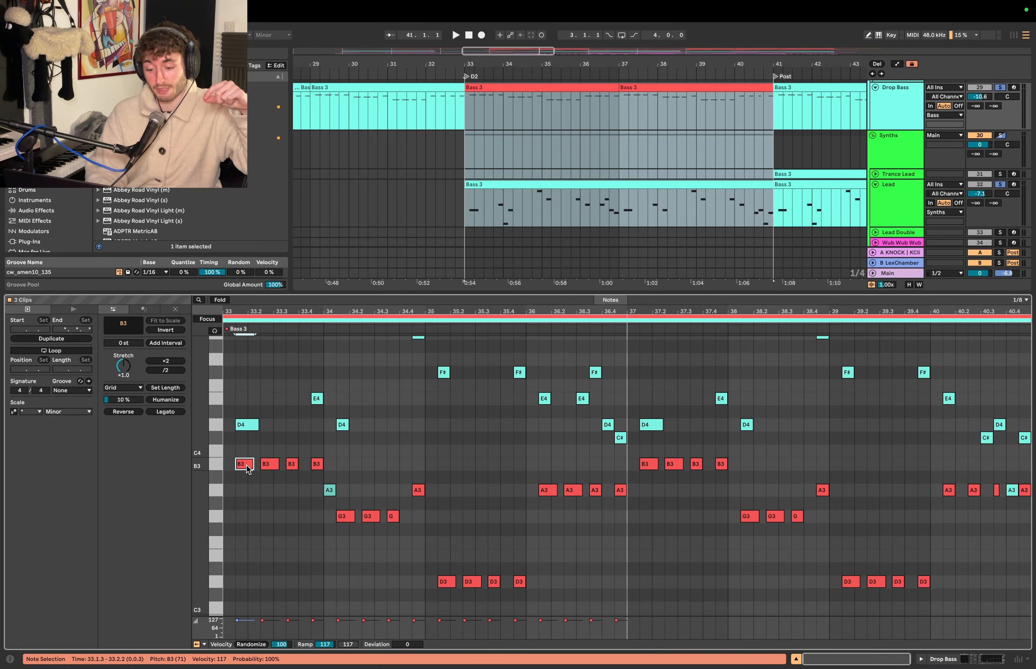
drag(246, 451, 320, 467)
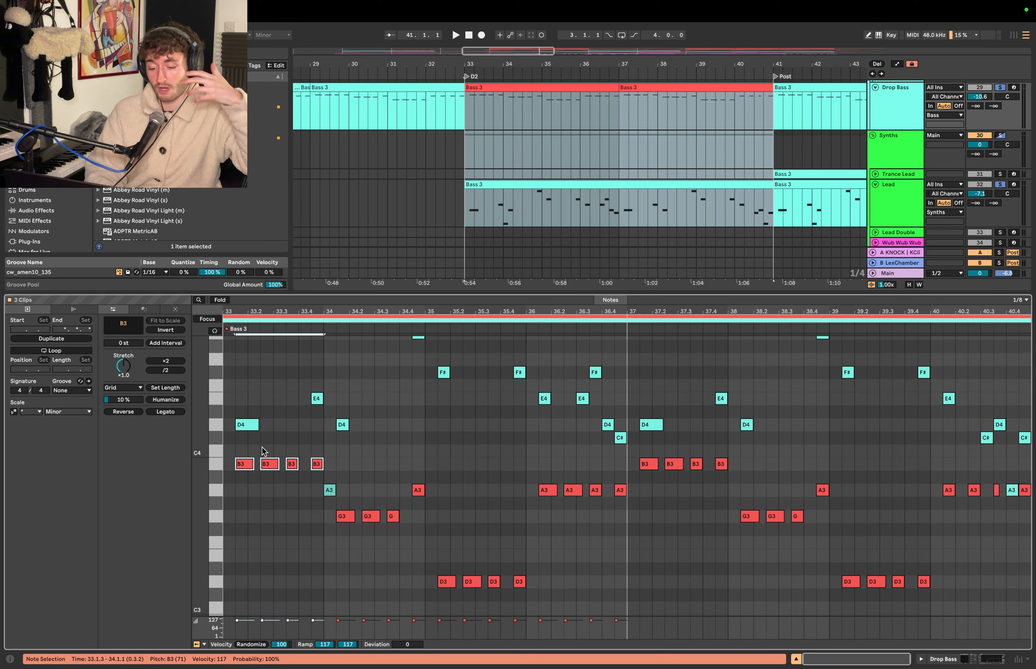
click(253, 426)
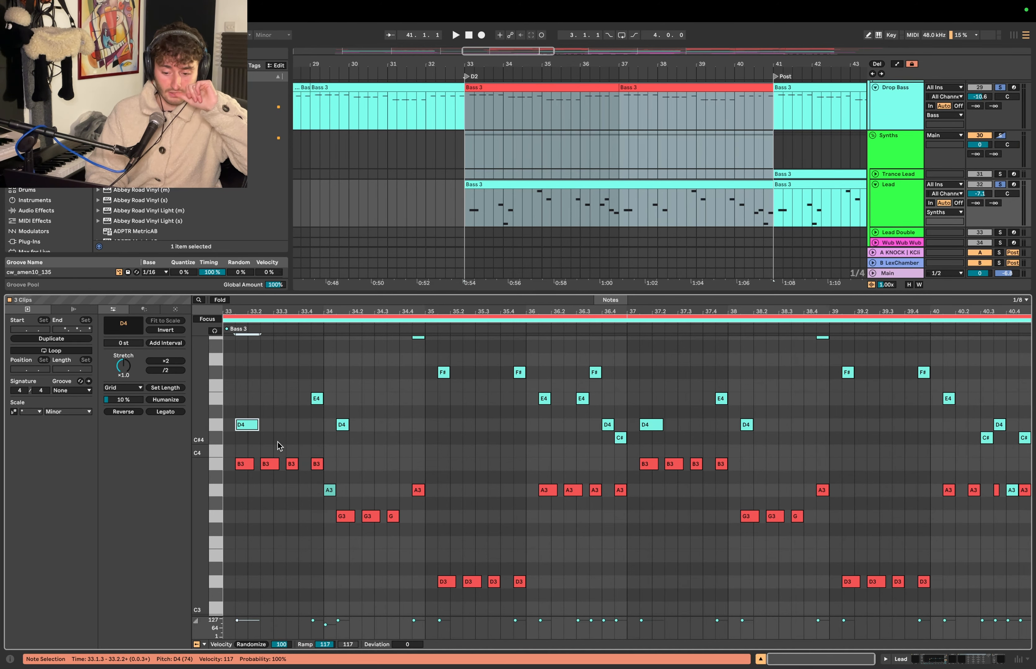
scroll(278, 442, up, 3)
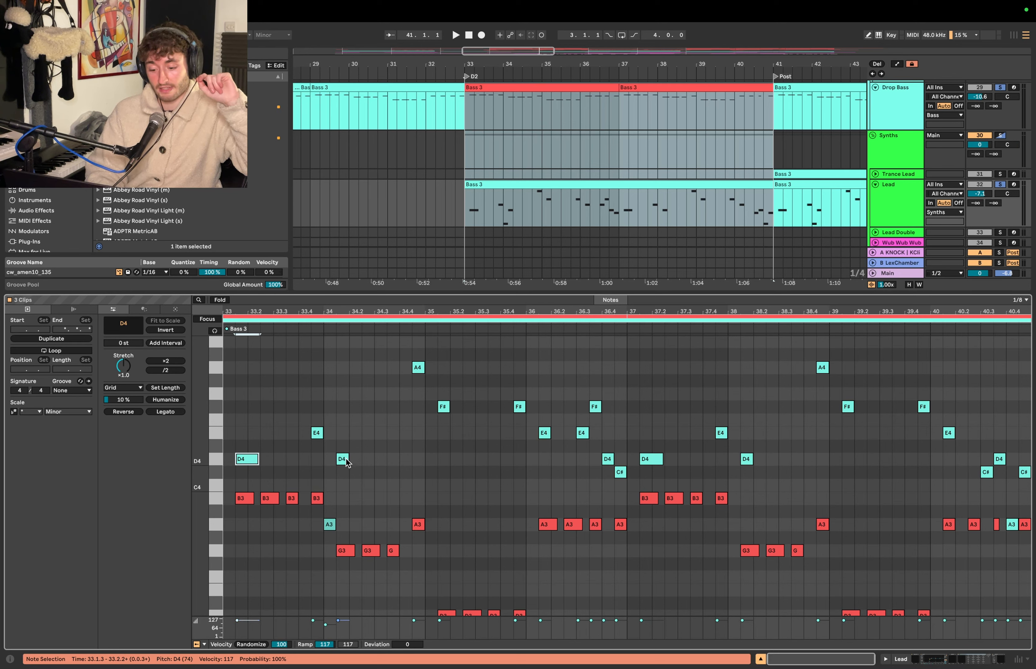
Compare the three G3 bass notes in bar 34 with the lead's D4 notes in bars 33 and 34
drag(316, 549, 420, 551)
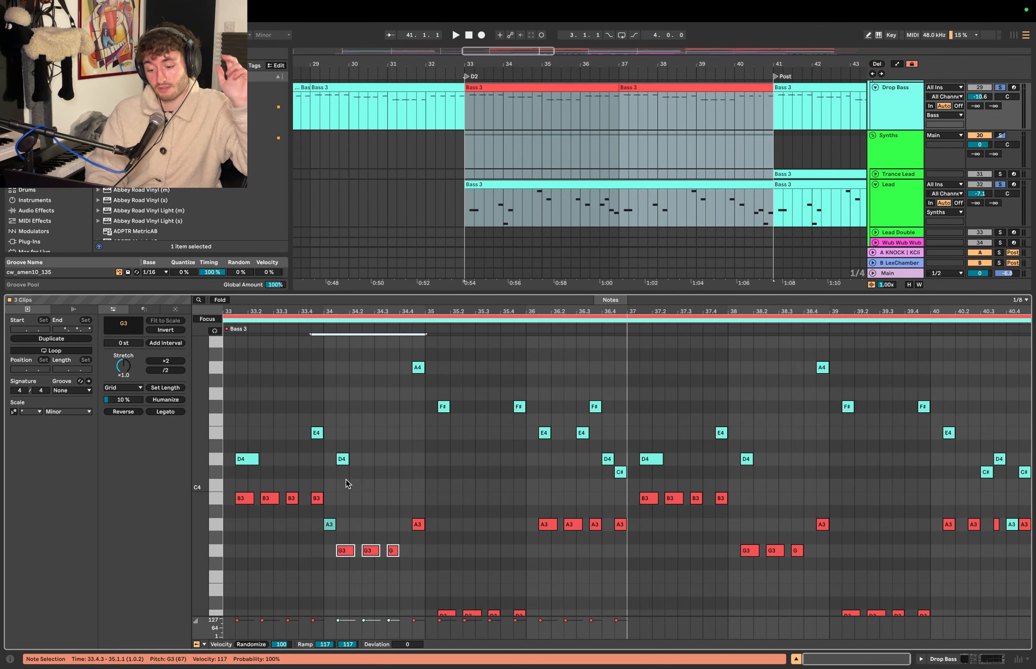
click(342, 462)
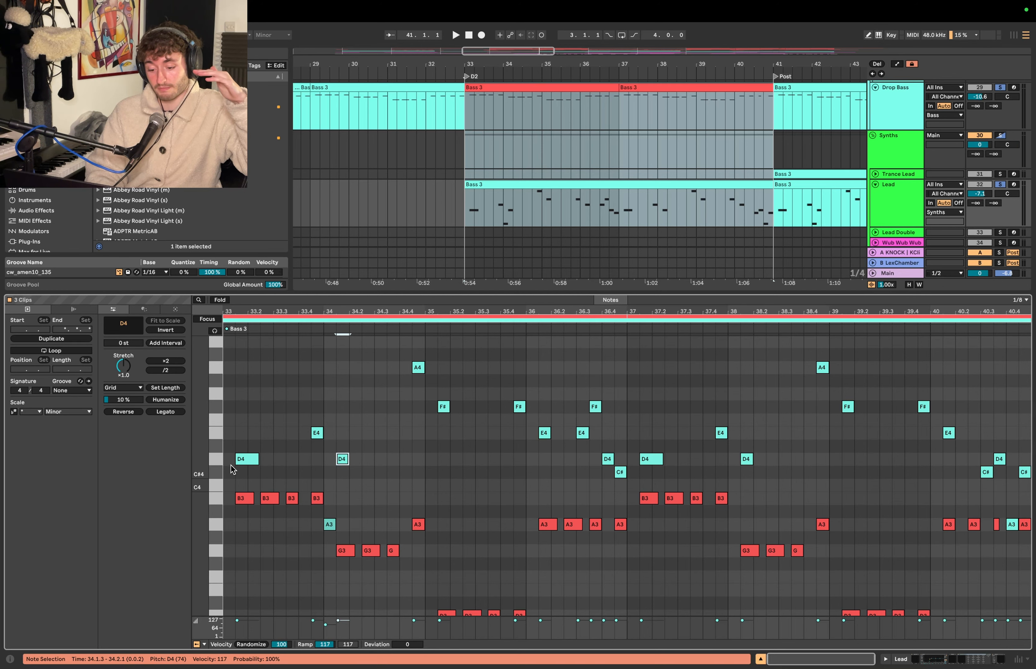
drag(232, 464, 378, 461)
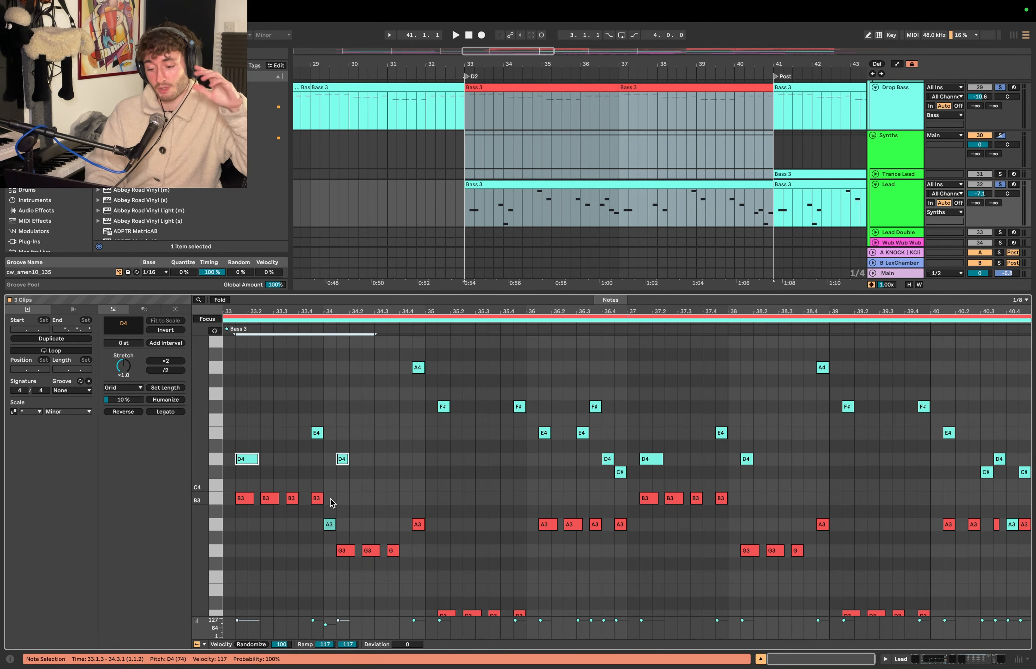
click(320, 499)
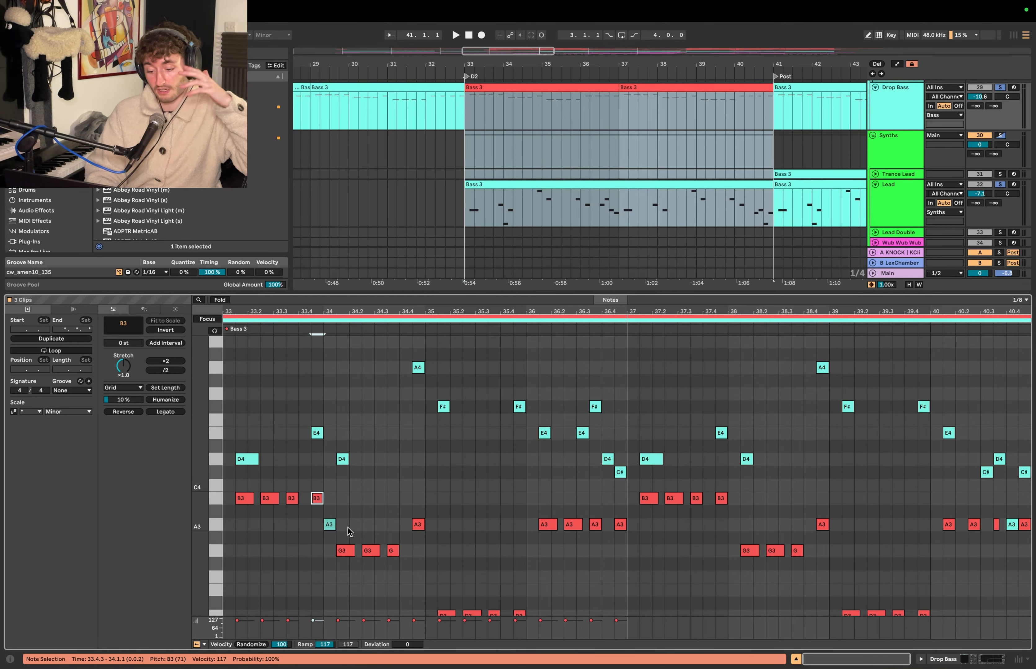
drag(348, 531, 394, 562)
scroll(451, 558, down, 1)
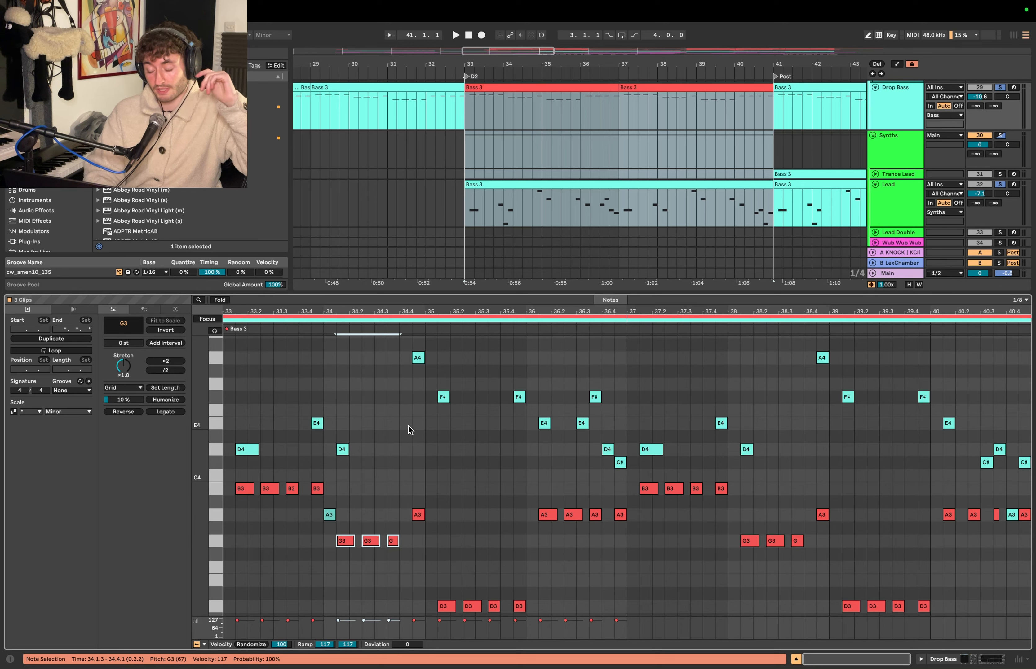
Compare the lead's F#4 and E4 notes with the D3 and A3 bass notes in bars 35 and 36
drag(412, 431, 535, 381)
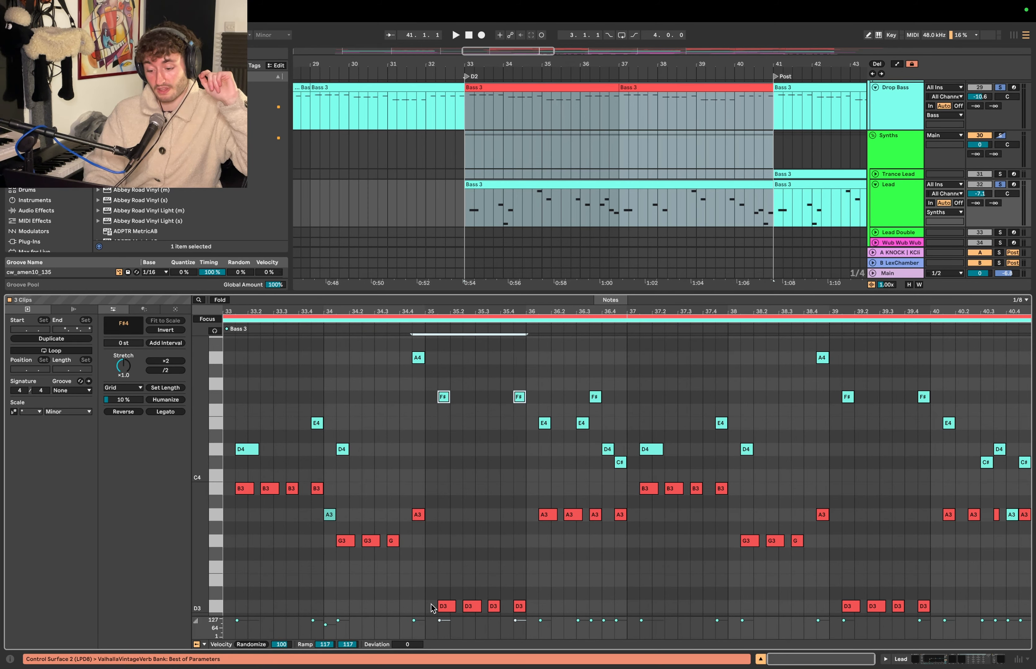
drag(430, 605, 573, 625)
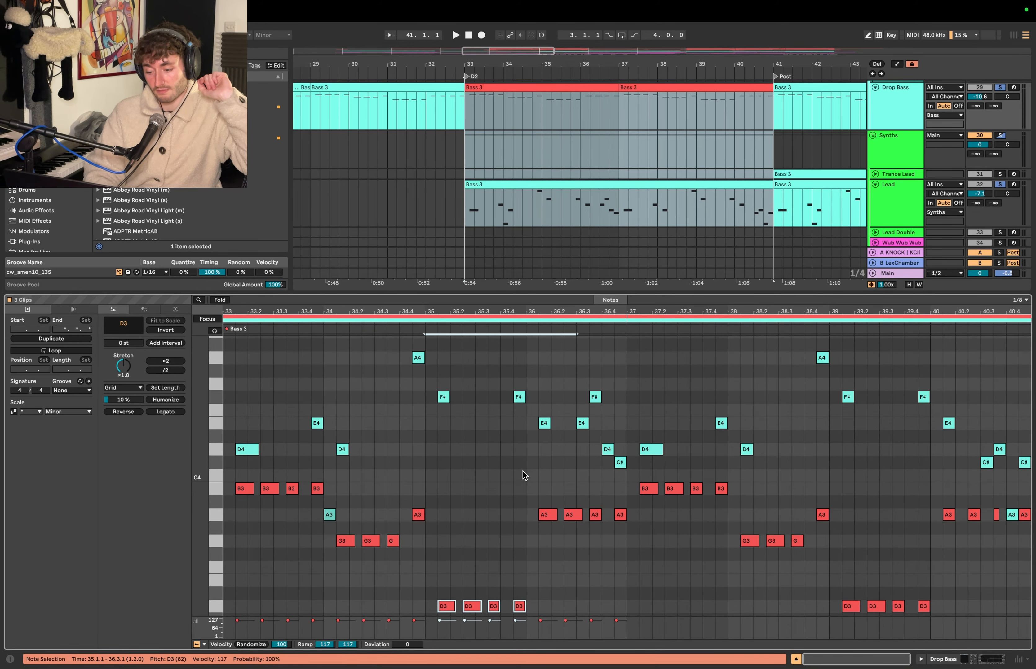
drag(530, 439, 588, 417)
drag(525, 495, 627, 520)
Examine the lead's E4 and A3 notes around the start of bar 34
click(315, 425)
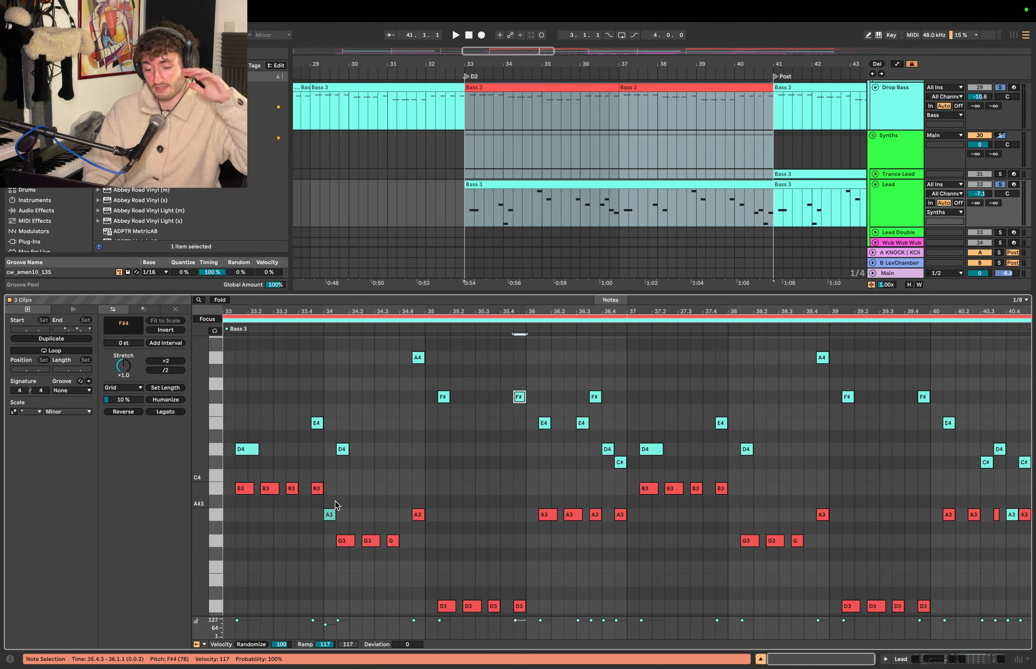
click(330, 514)
click(316, 425)
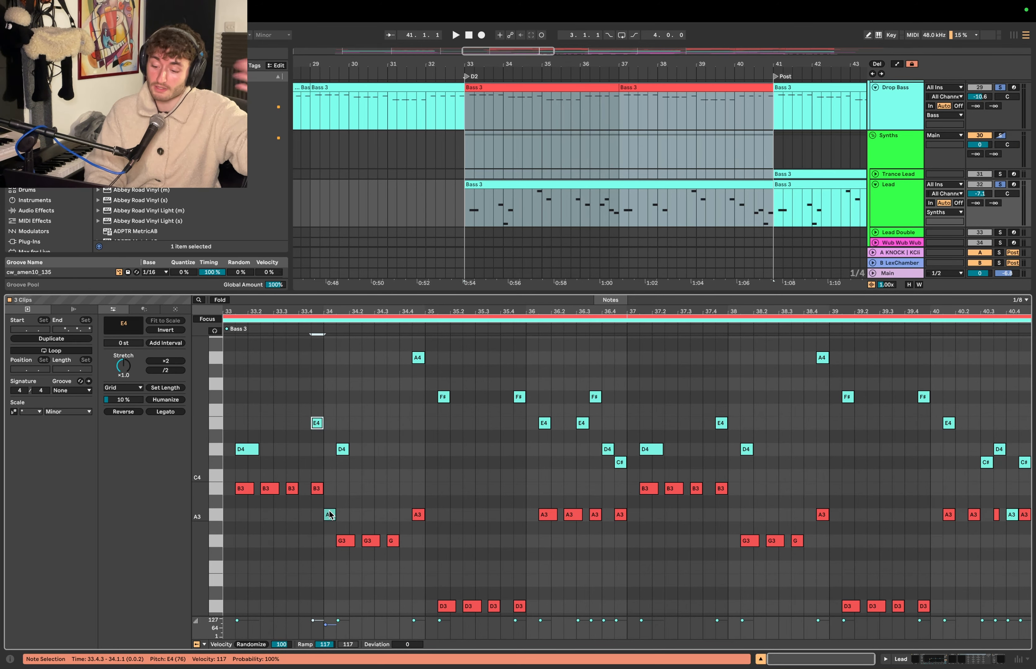
scroll(509, 433, up, 2)
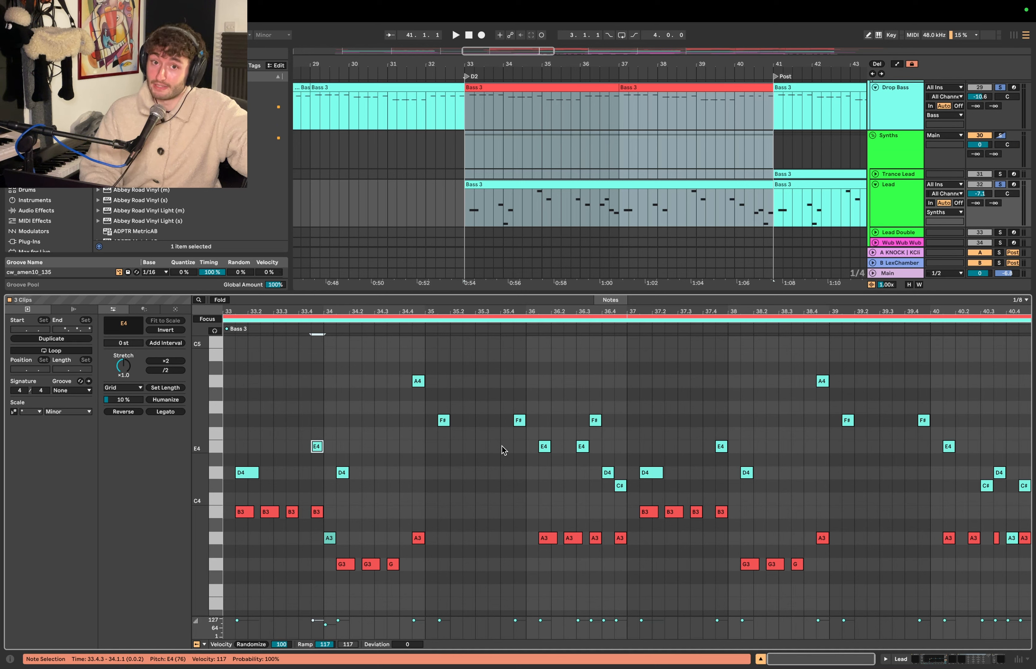
Play the bass and lead clips through D2, and compare the lead's closing notes in bars 36 and 40
key(space)
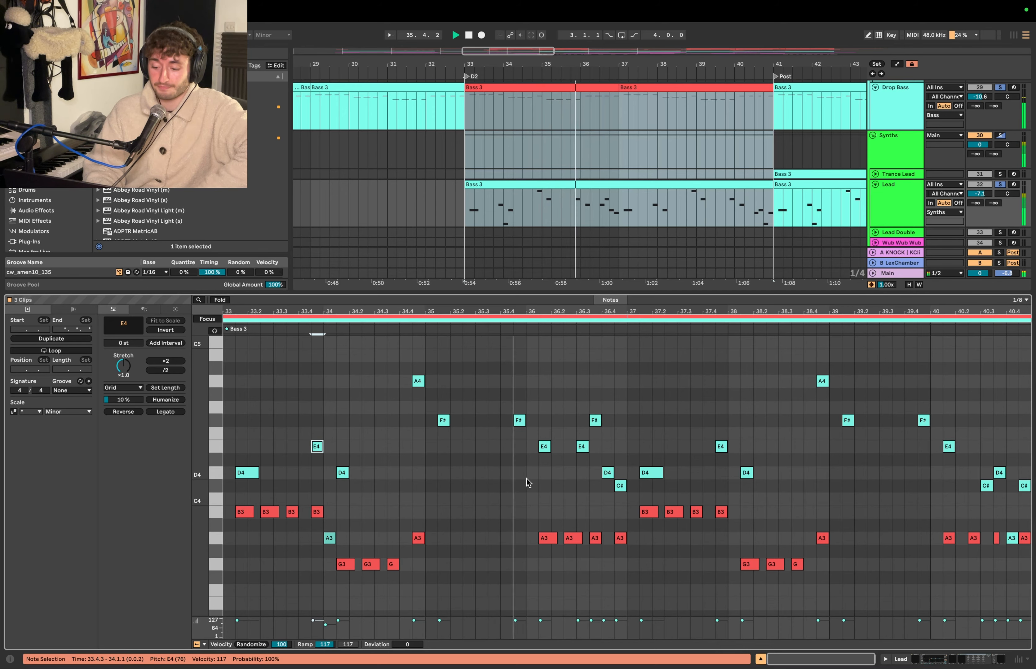
scroll(527, 481, down, 2)
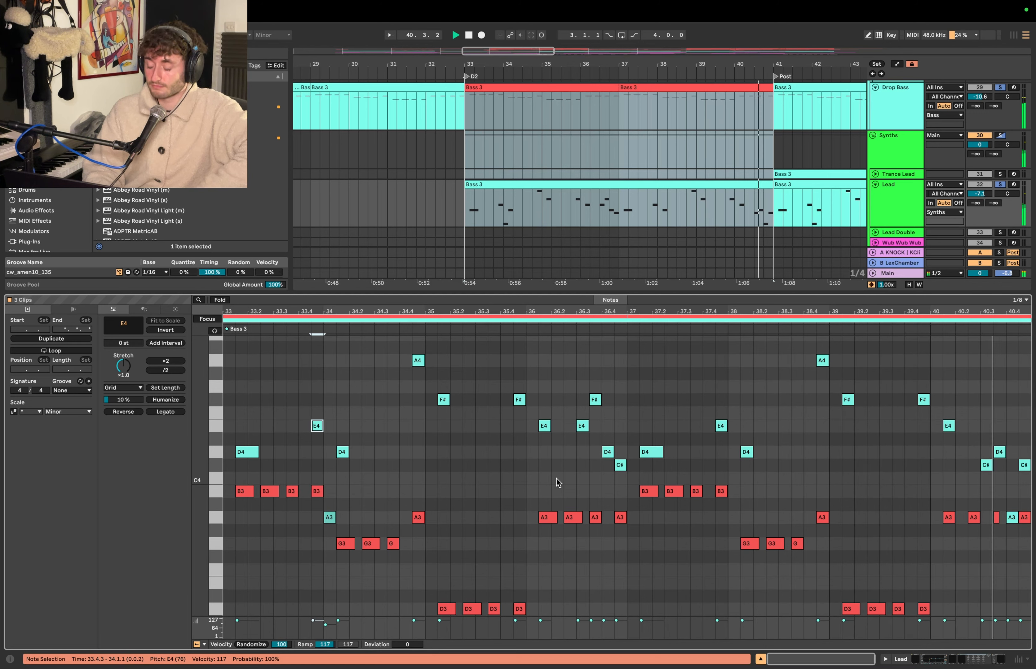
drag(589, 381, 629, 478)
drag(966, 437, 1030, 479)
drag(575, 372, 624, 494)
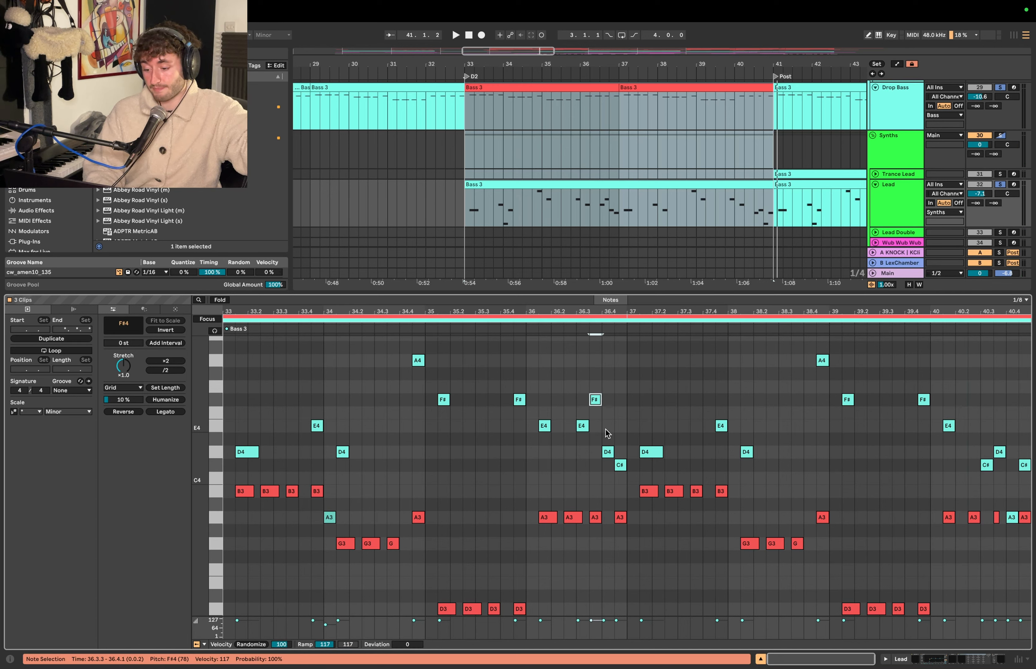
click(1011, 519)
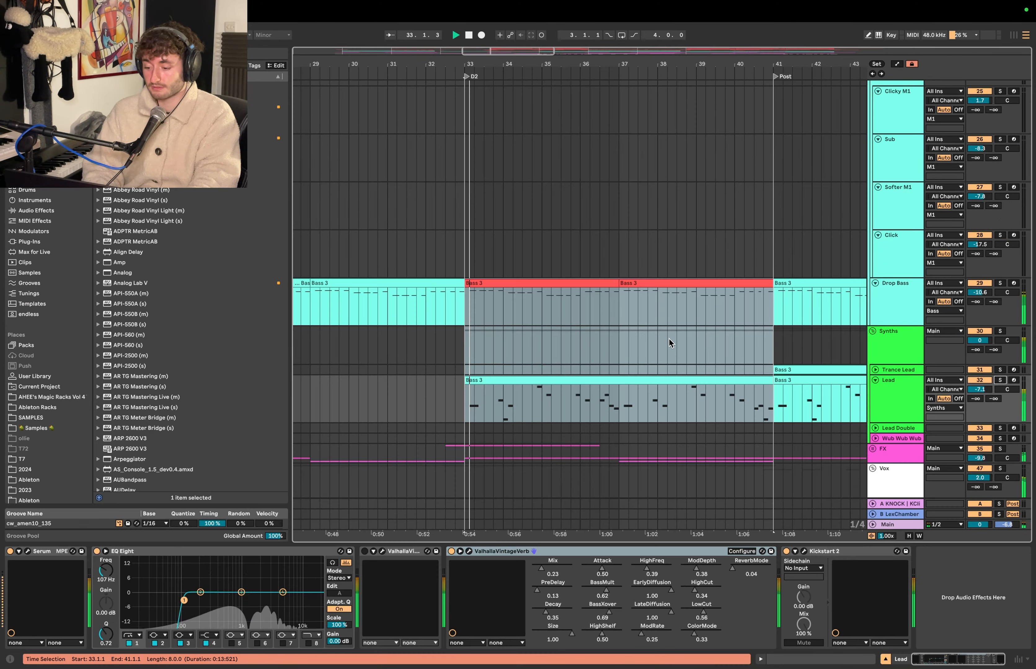
Play the full arrangement without solos from bar 33 into the Post section, following the bass, lead and vocal tracks
scroll(670, 339, down, 3)
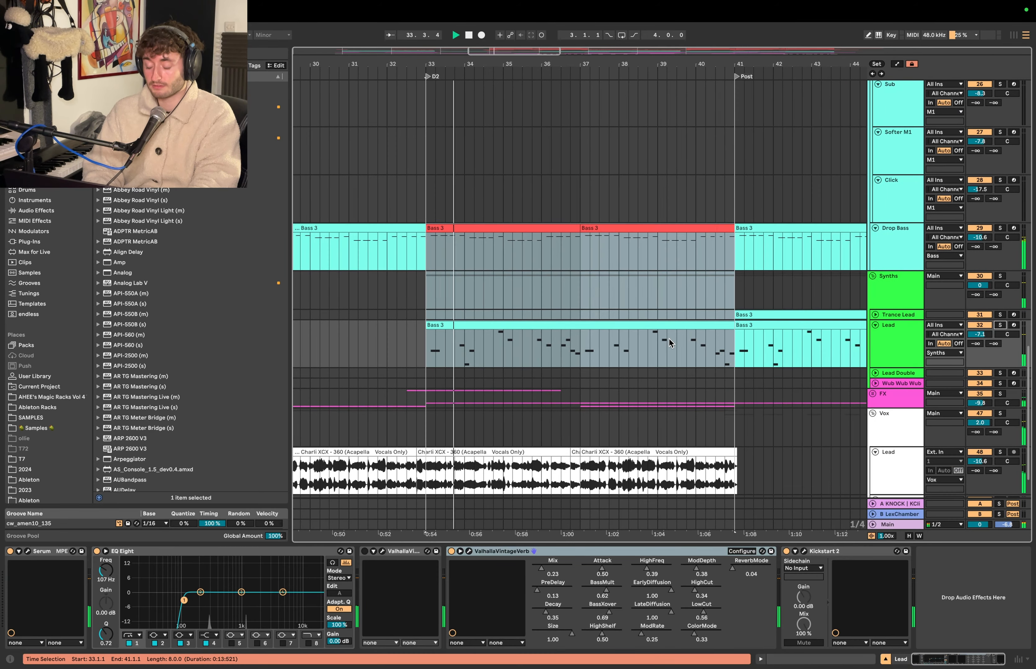
scroll(661, 326, down, 3)
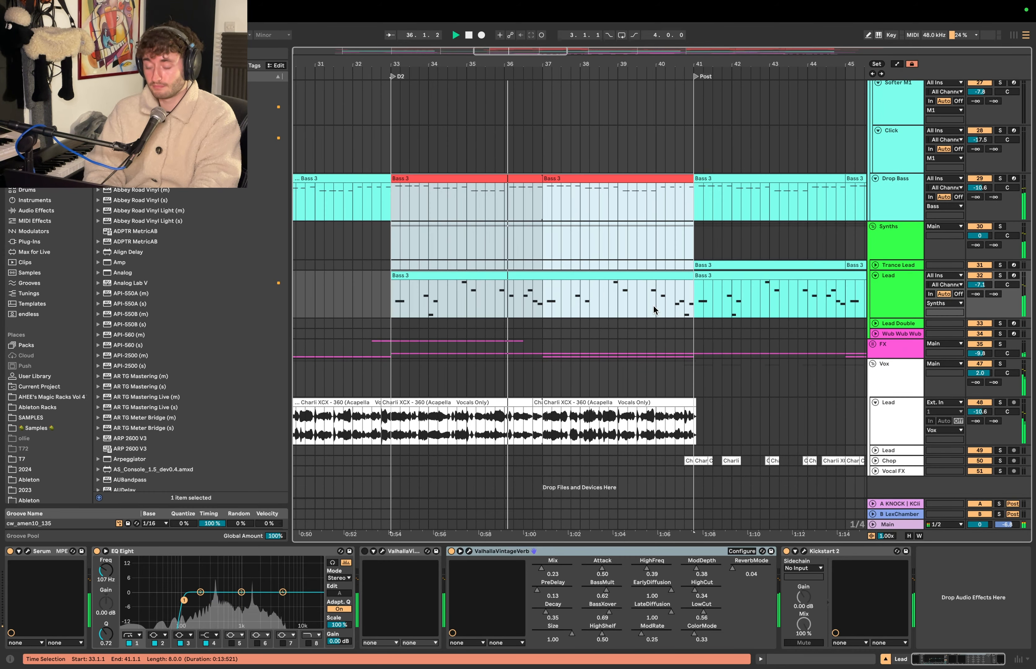
scroll(654, 310, right, 1)
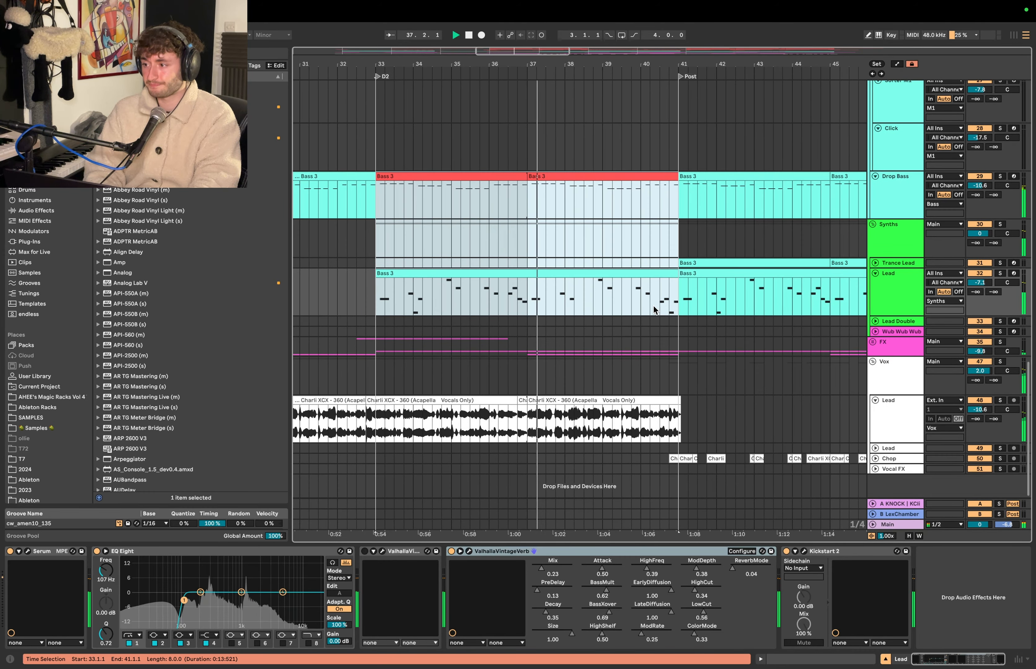
scroll(635, 312, up, 2)
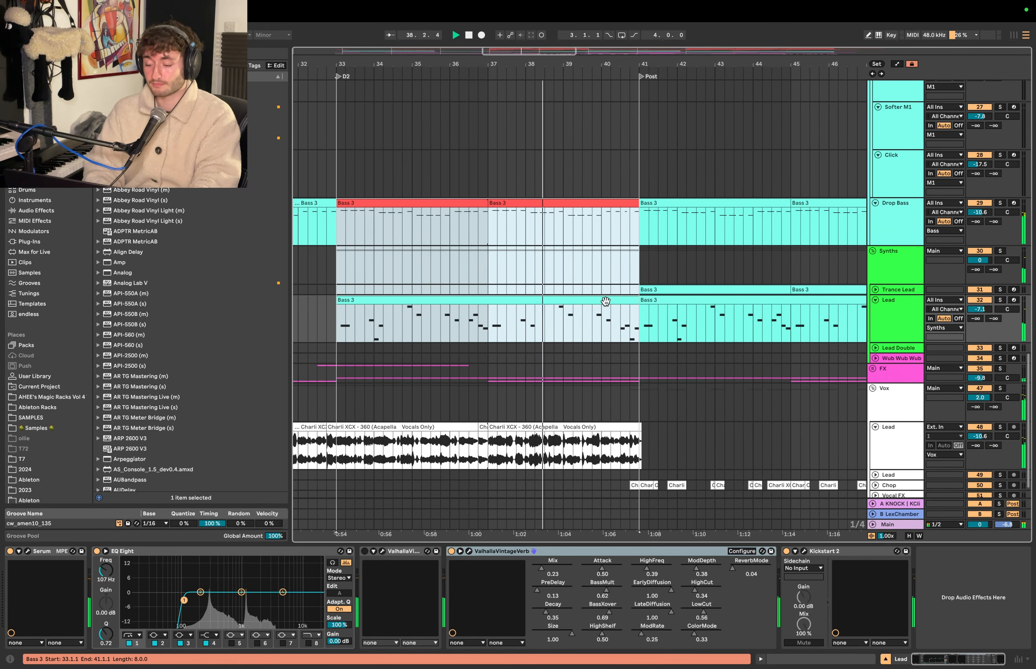
scroll(620, 314, right, 1)
scroll(620, 315, right, 2)
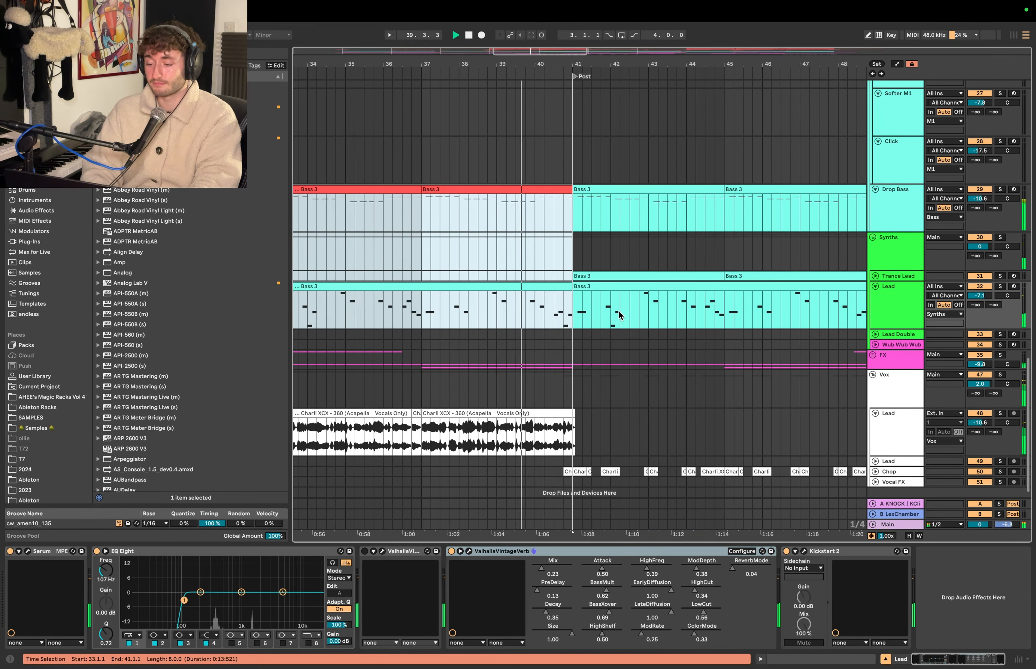
scroll(620, 314, right, 1)
scroll(620, 314, down, 1)
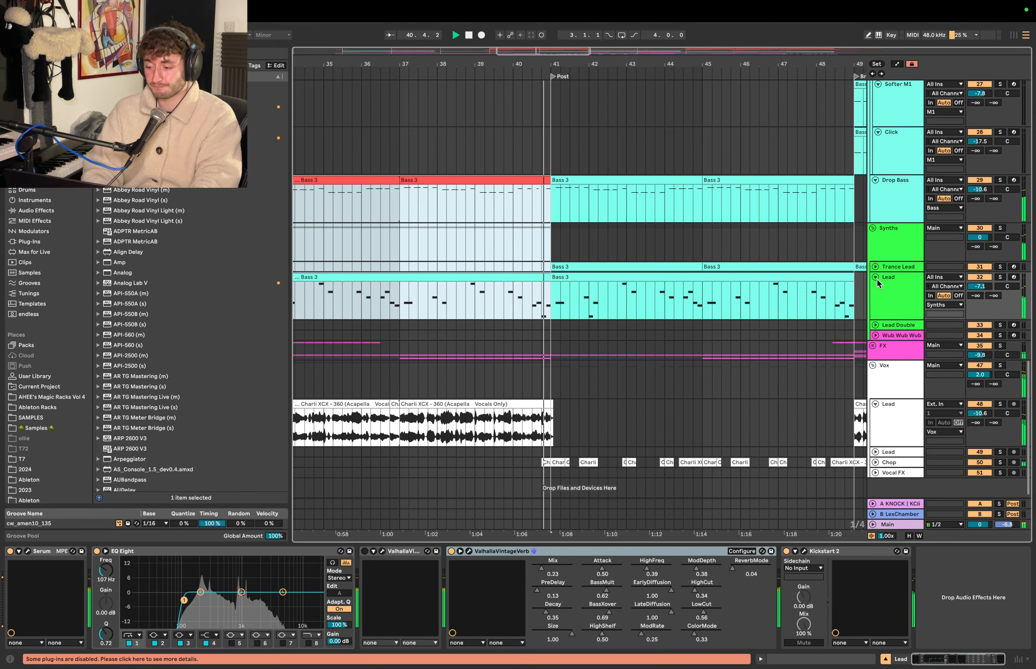
Unfold the Trance Lead track, select its clip at bar 41, and solo the track during playback
click(875, 267)
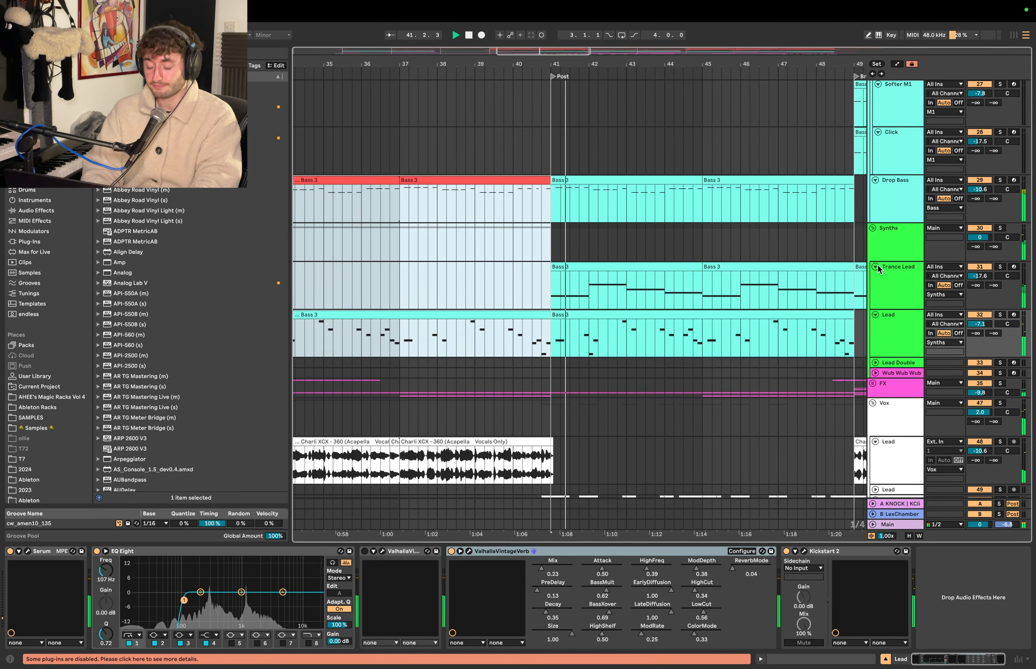
click(651, 267)
click(999, 266)
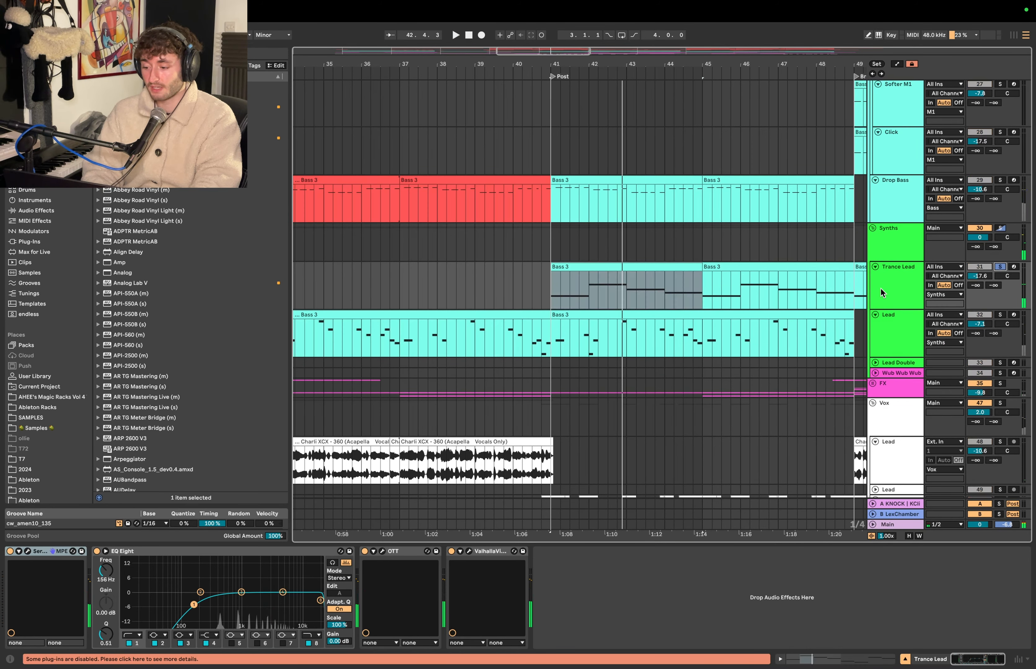
Open the Trance Lead's Serum instrument to show its PD Gated Pad [AS] preset, and inspect the MIDI notes of its clip at bar 41
click(609, 267)
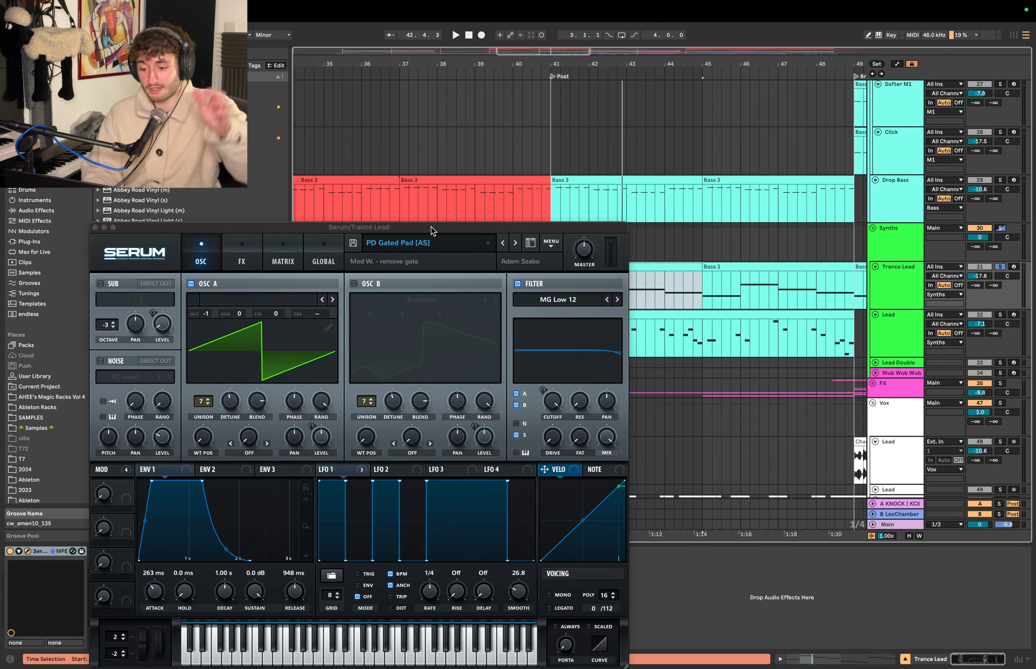
drag(431, 227, 689, 130)
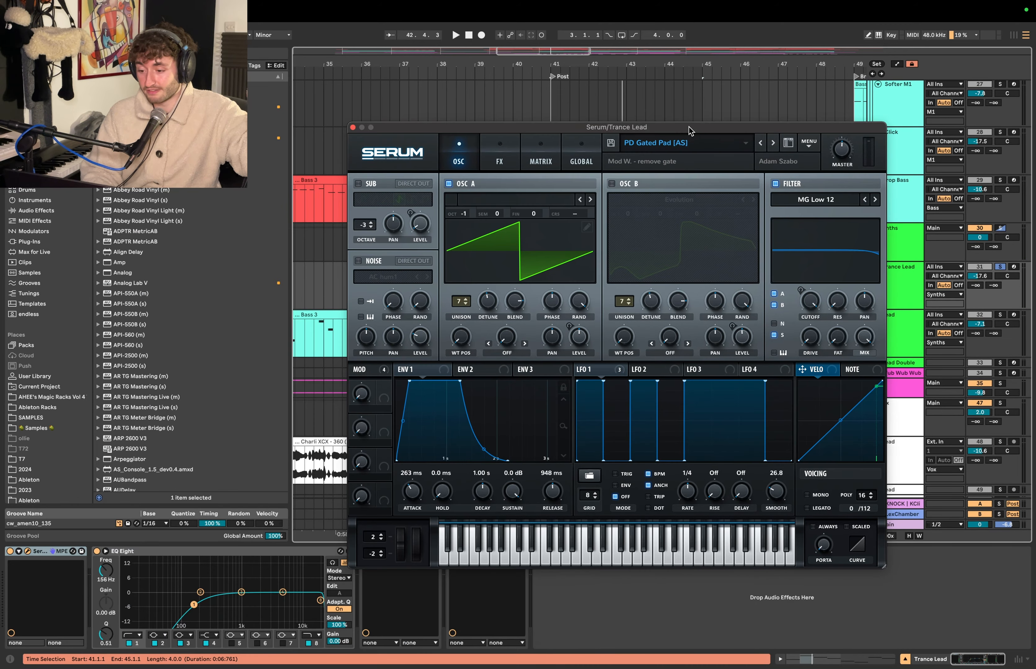
click(683, 149)
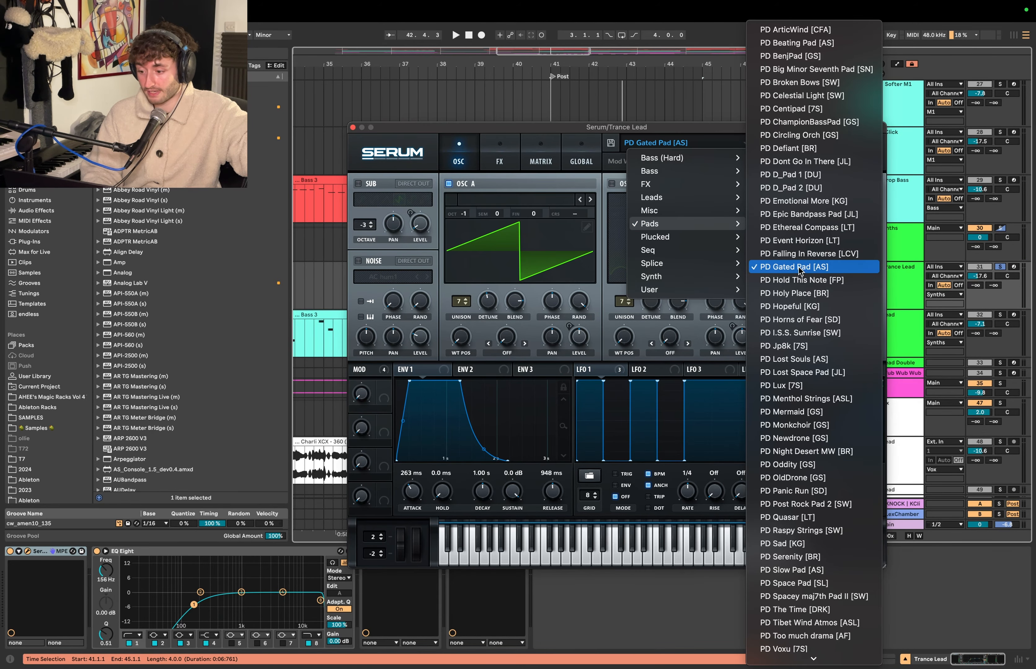
key(Escape)
key(Escape)
double_click(591, 264)
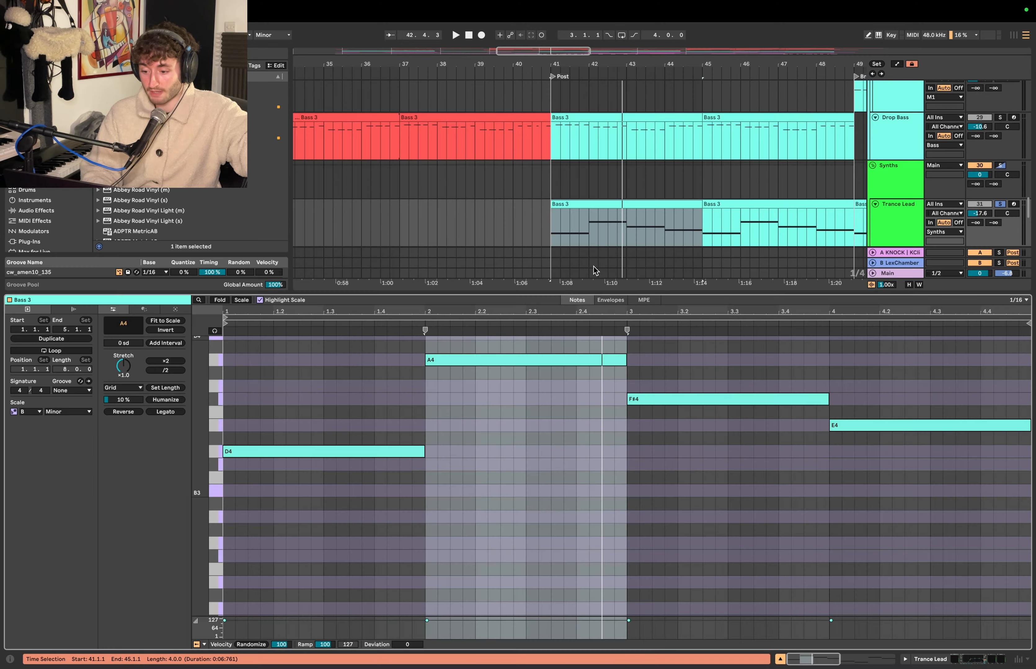
key(shift+Tab)
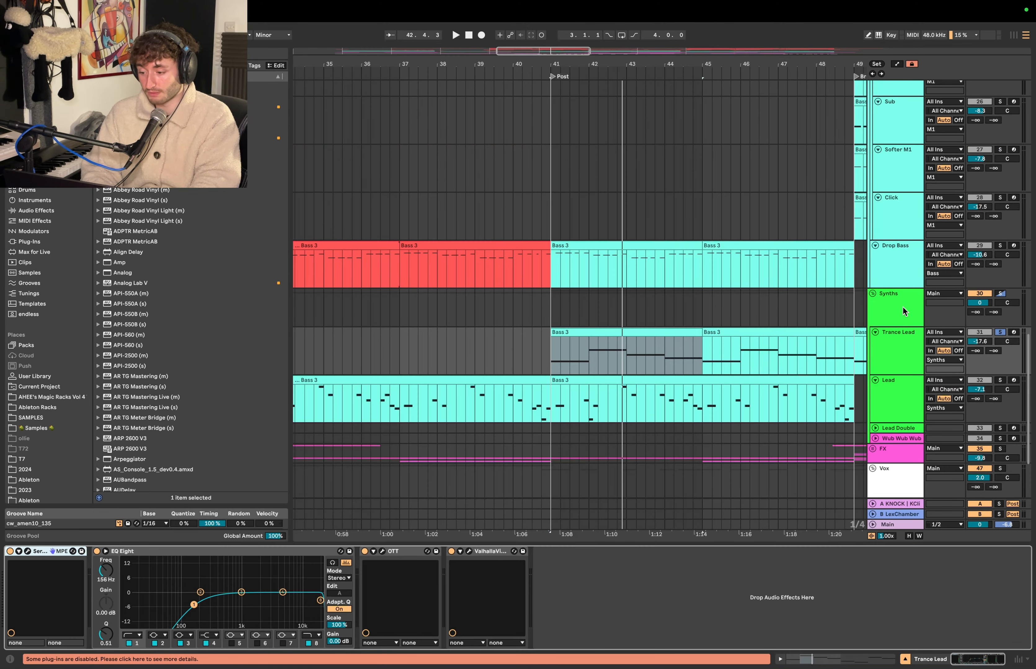
Solo the Lead together with the Trance Lead, play both from bar 41, and compare their notes across the Post section
click(999, 381)
shift+click(620, 380)
key(space)
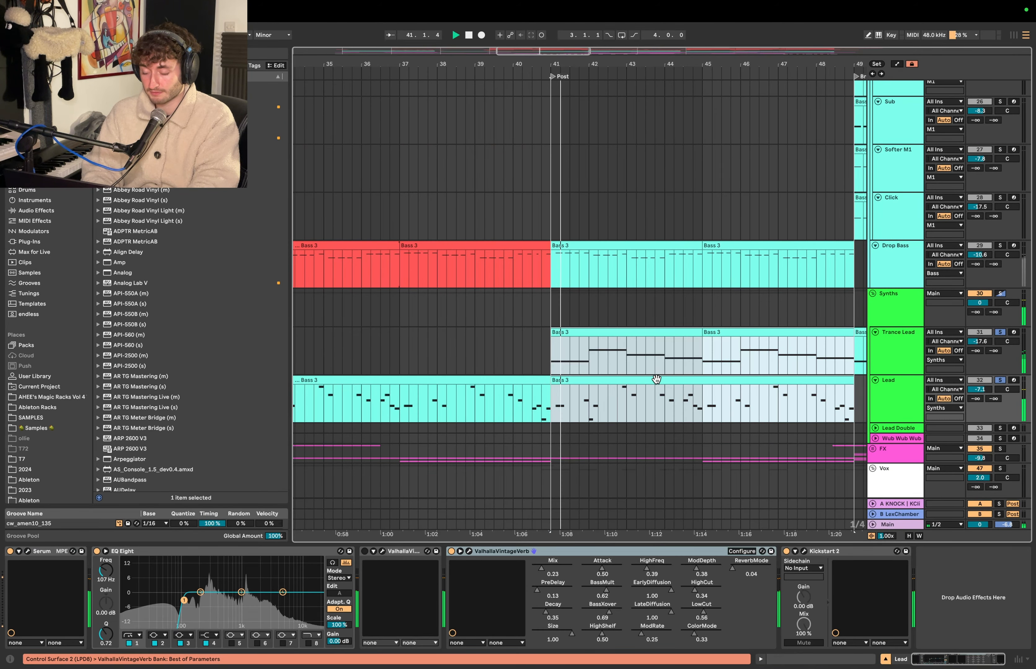
key(shift+Tab)
scroll(466, 421, up, 2)
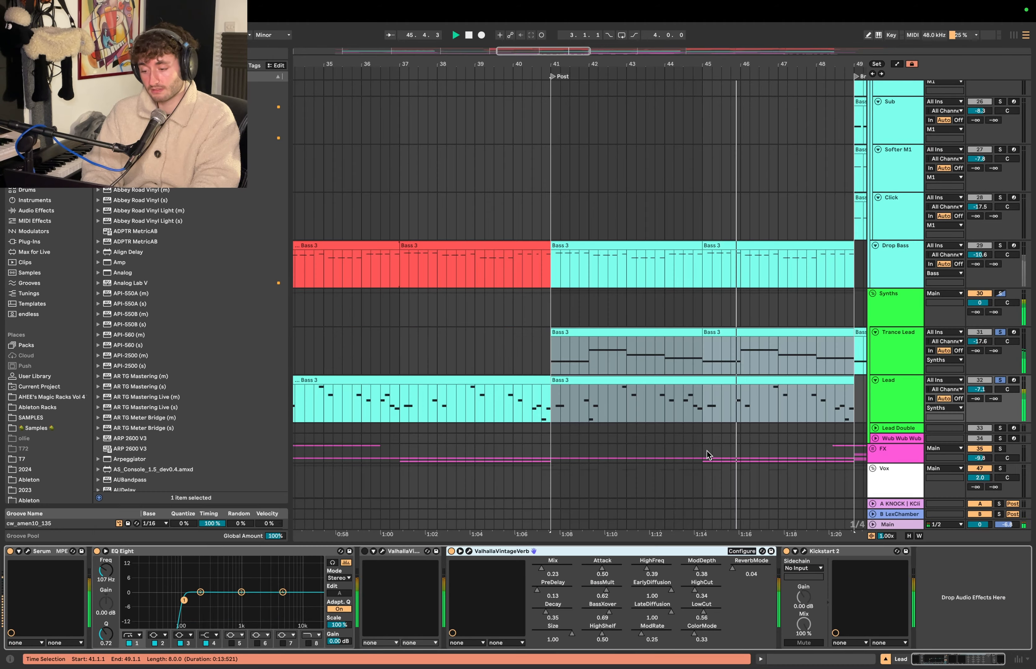
key(shift+Tab)
scroll(682, 384, down, 2)
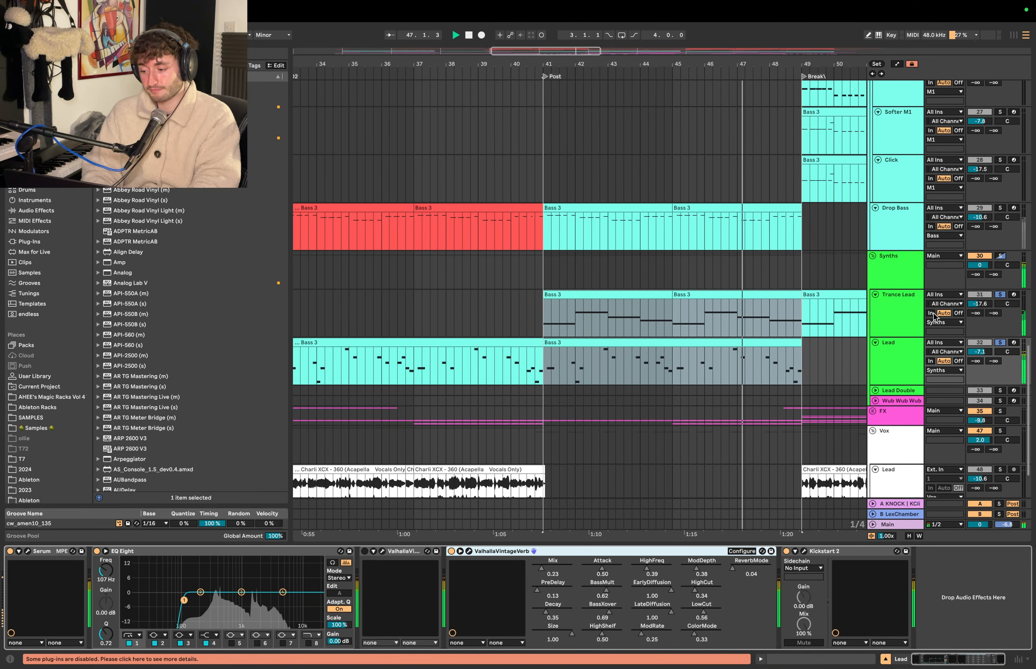
key(shift+Tab)
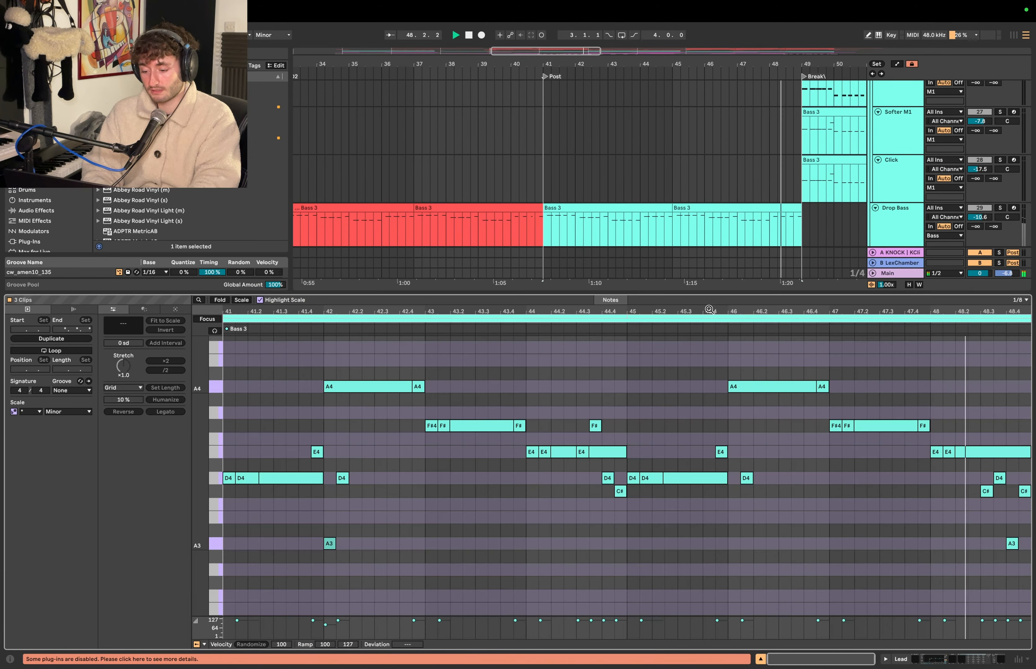
key(shift+Tab)
Extend the start of the first vocal chop on the Chop track back to hear more of the acapella, and undo the extension
scroll(497, 460, down, 3)
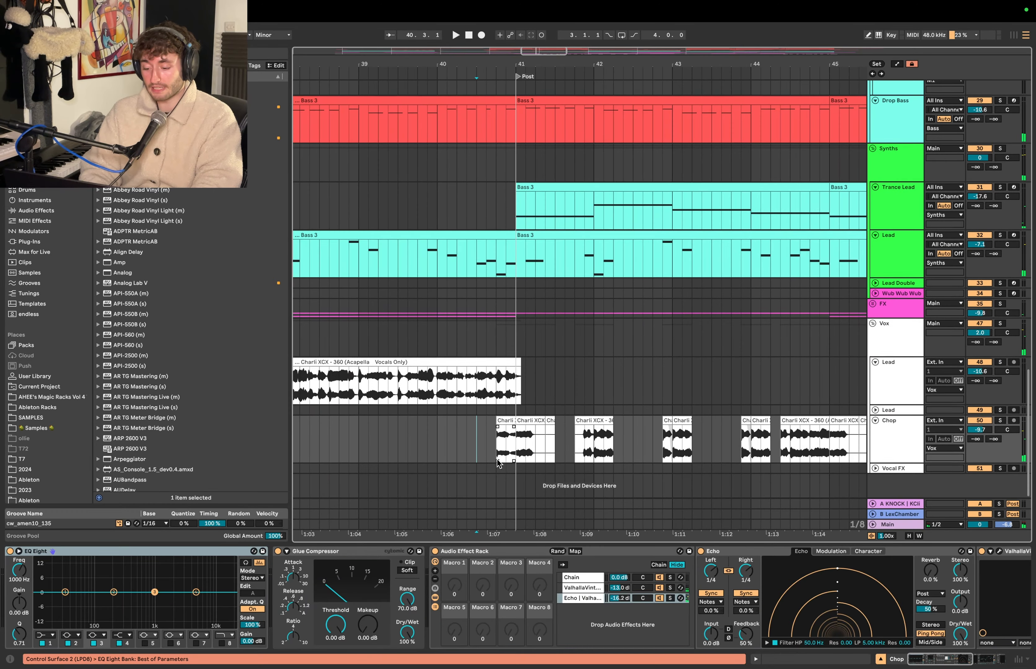
click(496, 434)
click(507, 421)
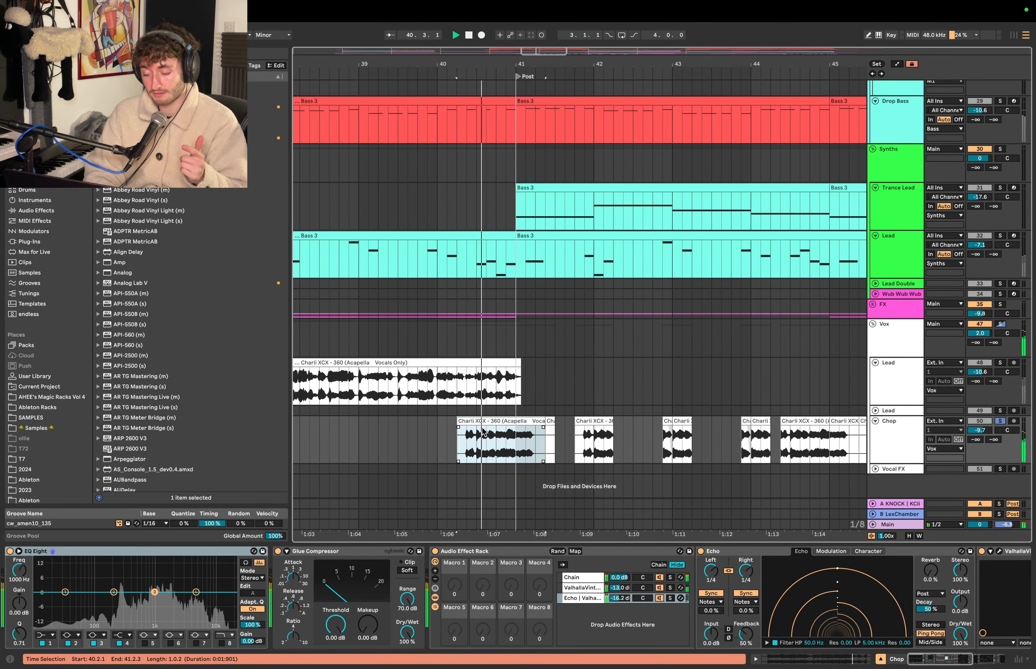
key(super+z)
key(space)
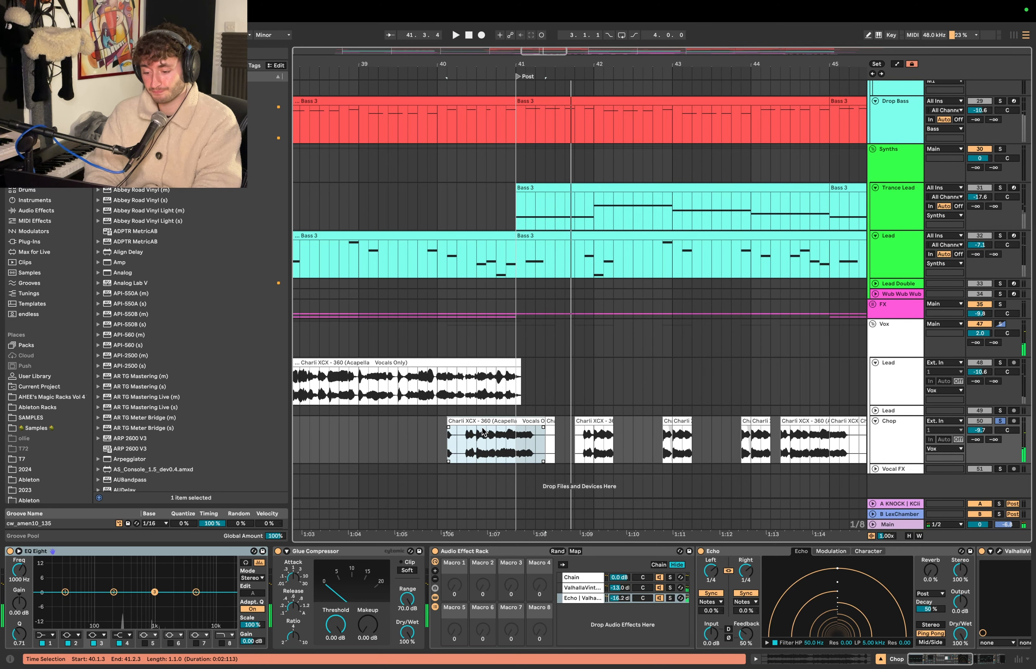
key(super+z)
Play the soloed Chop track from bar 41, following the vocal chops up to bar 43
click(517, 440)
key(super+e)
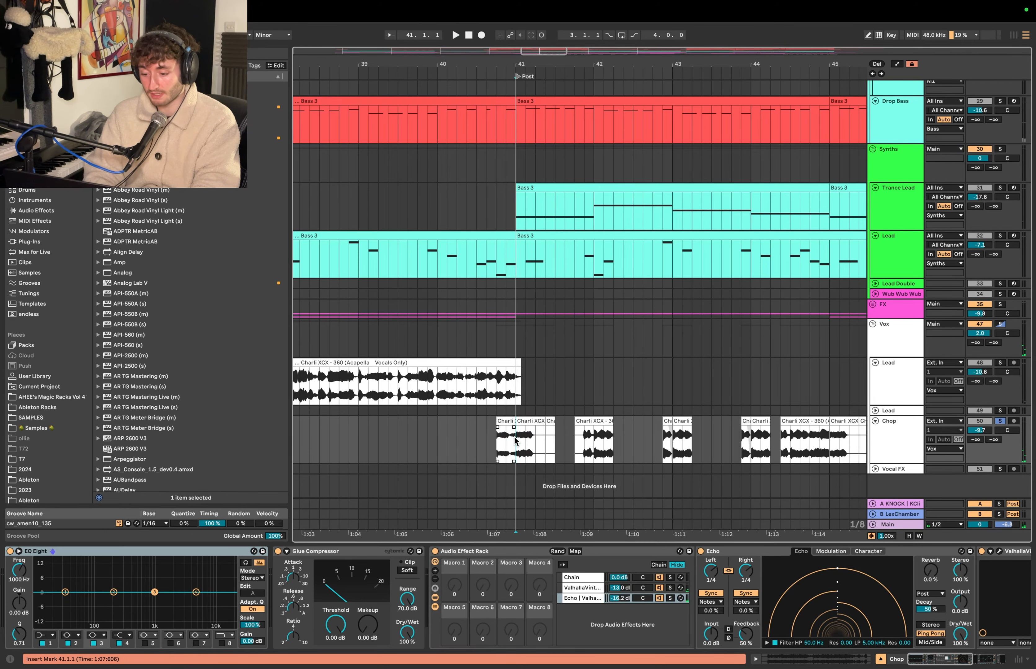
scroll(533, 435, right, 2)
key(space)
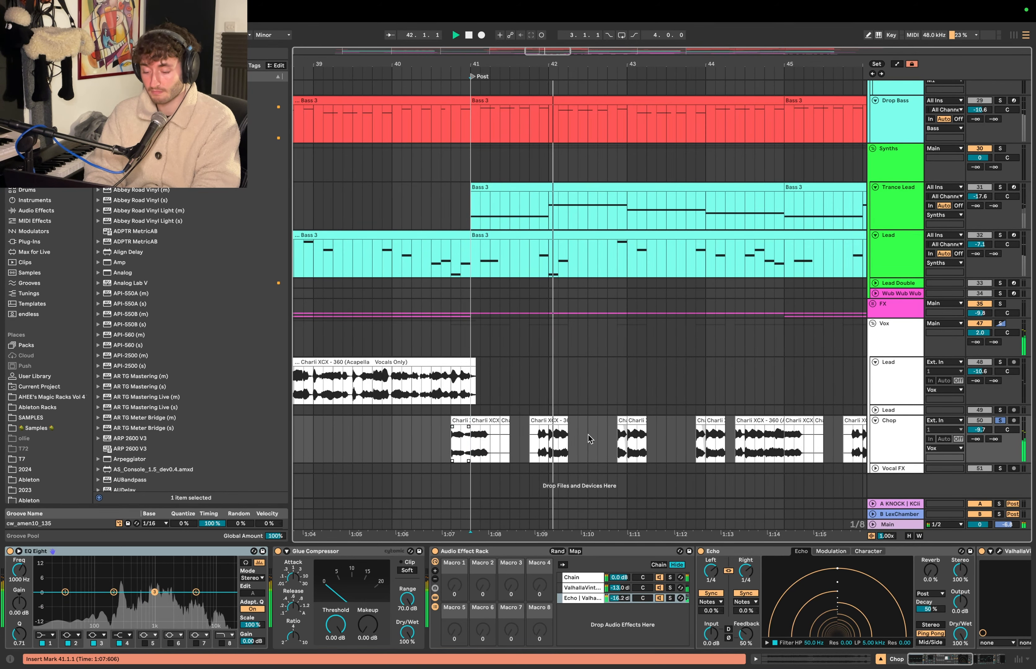
scroll(622, 439, right, 2)
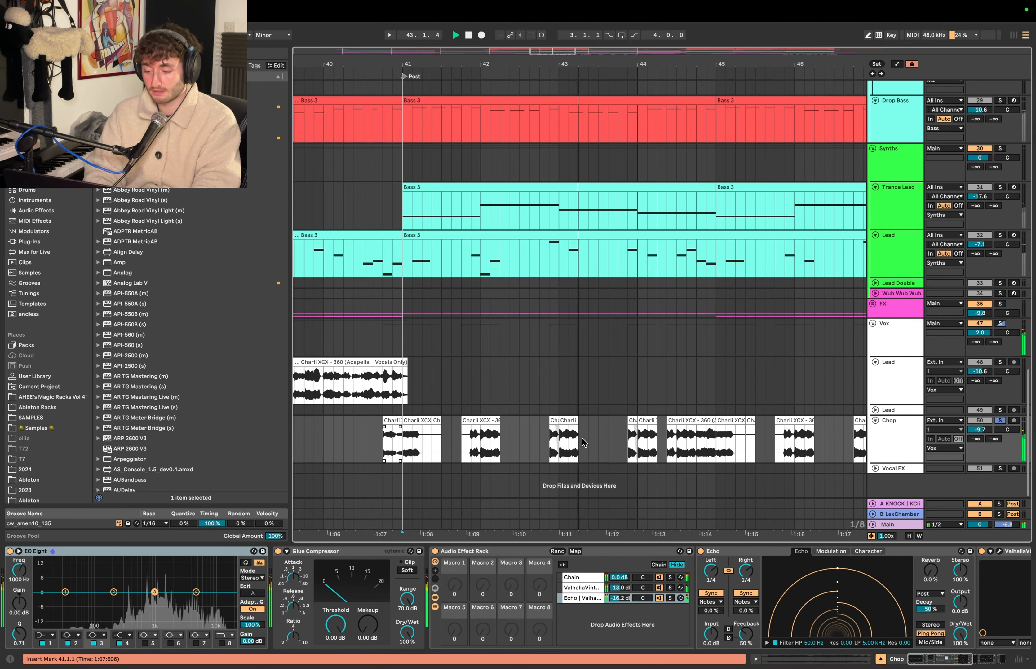
key(space)
Compare the pitch settings of the two adjoining vocal chops around bar 43, and play the second chop
double_click(553, 435)
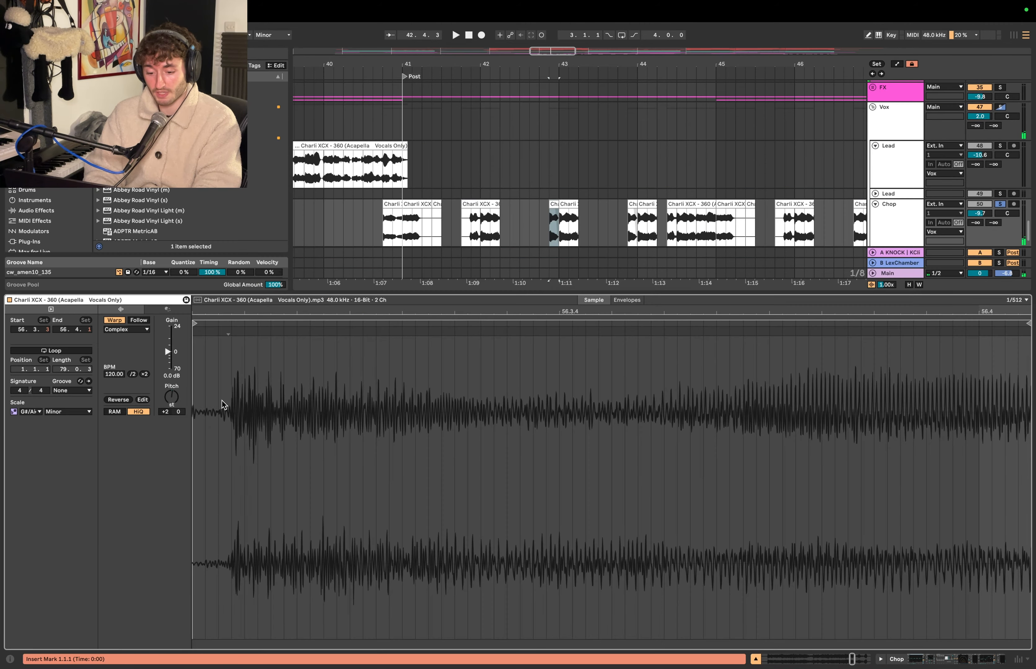
key(shift+Tab)
click(567, 454)
key(plus)
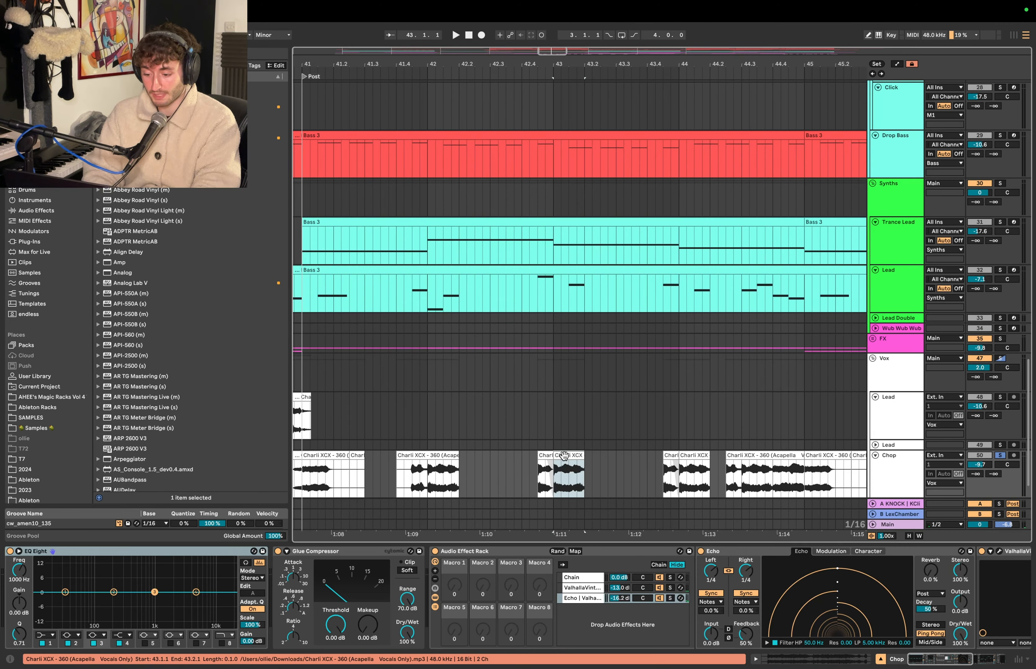
key(space)
key(space)
double_click(568, 453)
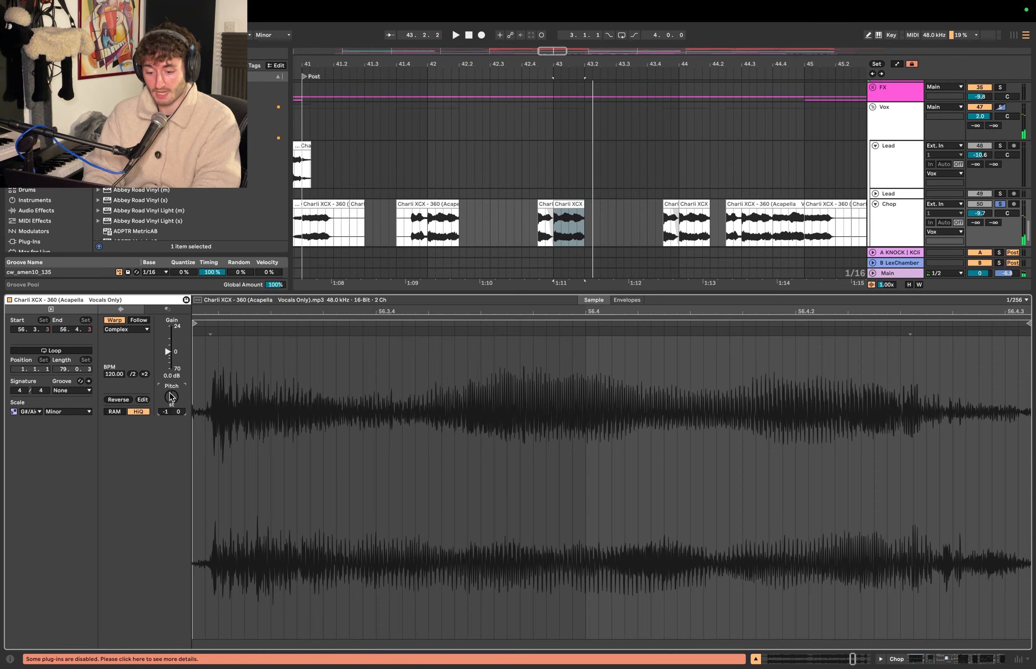
key(shift+Tab)
key(shift+Tab)
key(shift+Tab)
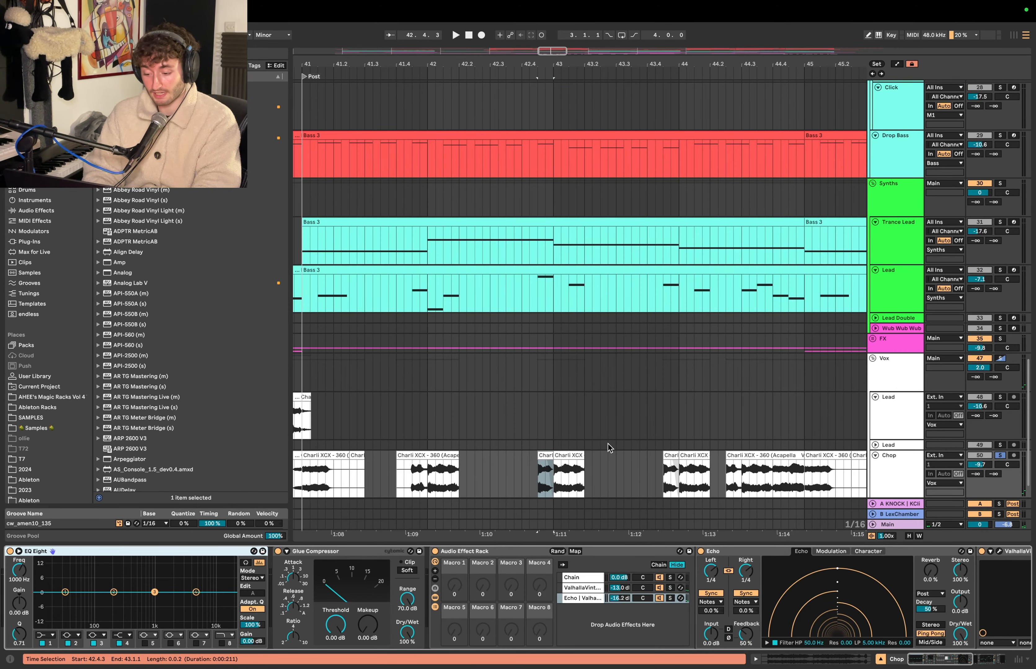
Solo the Lead and Chop tracks together and play them from just before bar 41 through the Post section
key(minus)
click(517, 298)
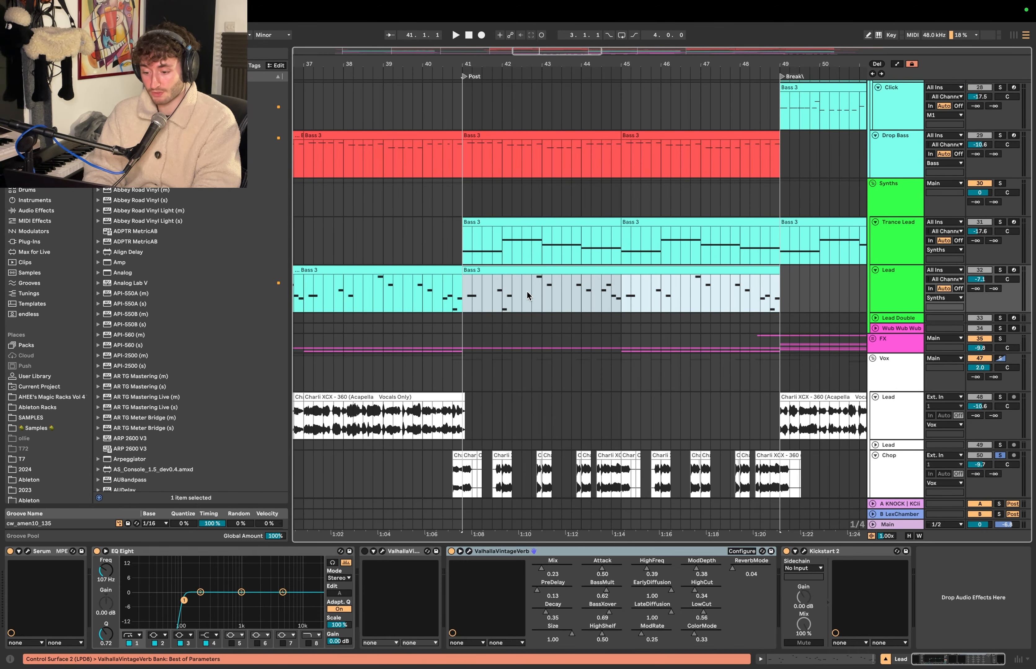
drag(530, 296, 666, 276)
click(999, 270)
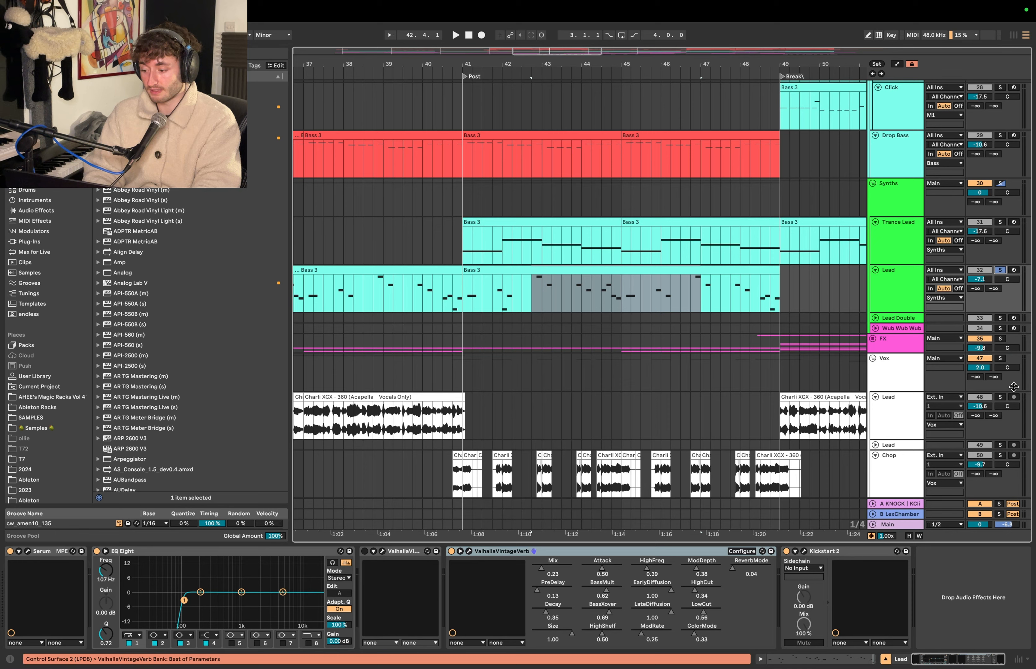
super+click(1002, 456)
click(454, 285)
key(space)
scroll(546, 332, down, 2)
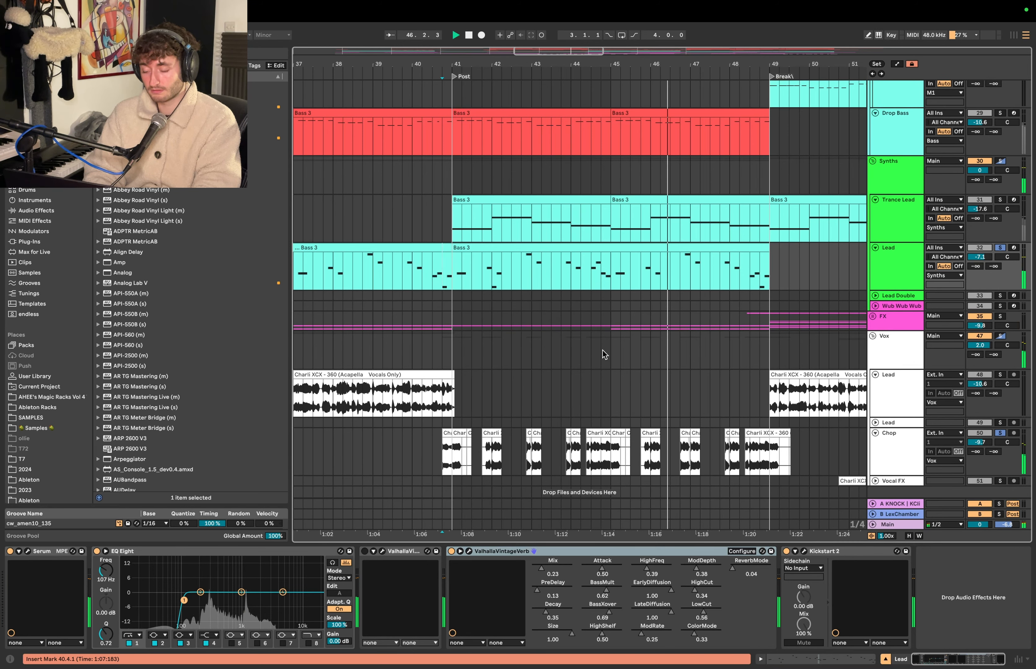
key(space)
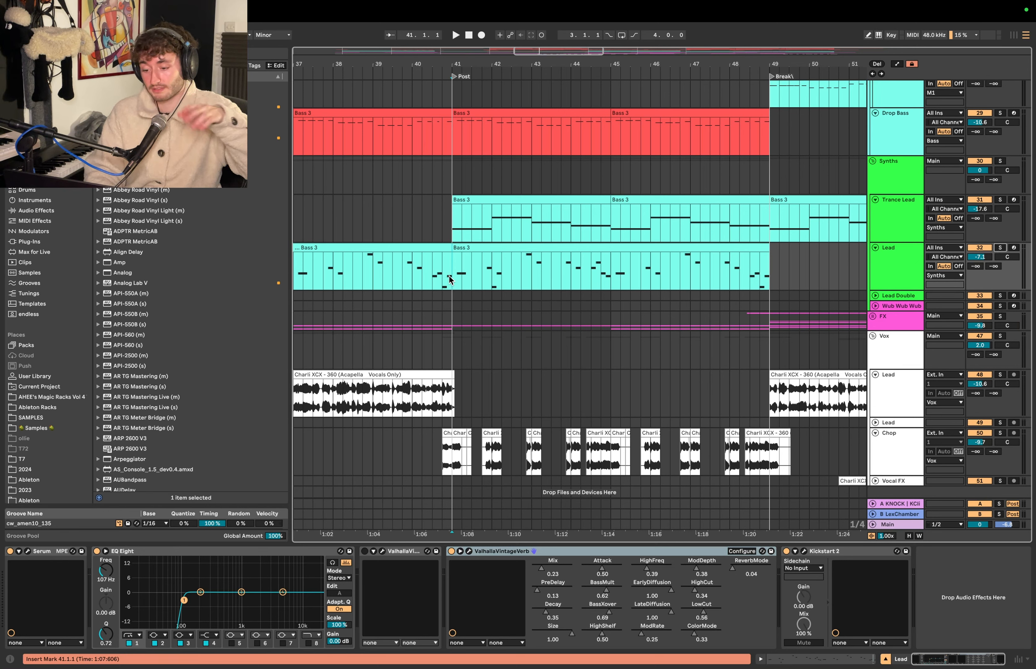
Play the full arrangement without solos from bar 41 to the start of the break, and select the Lead clip at bar 41
key(space)
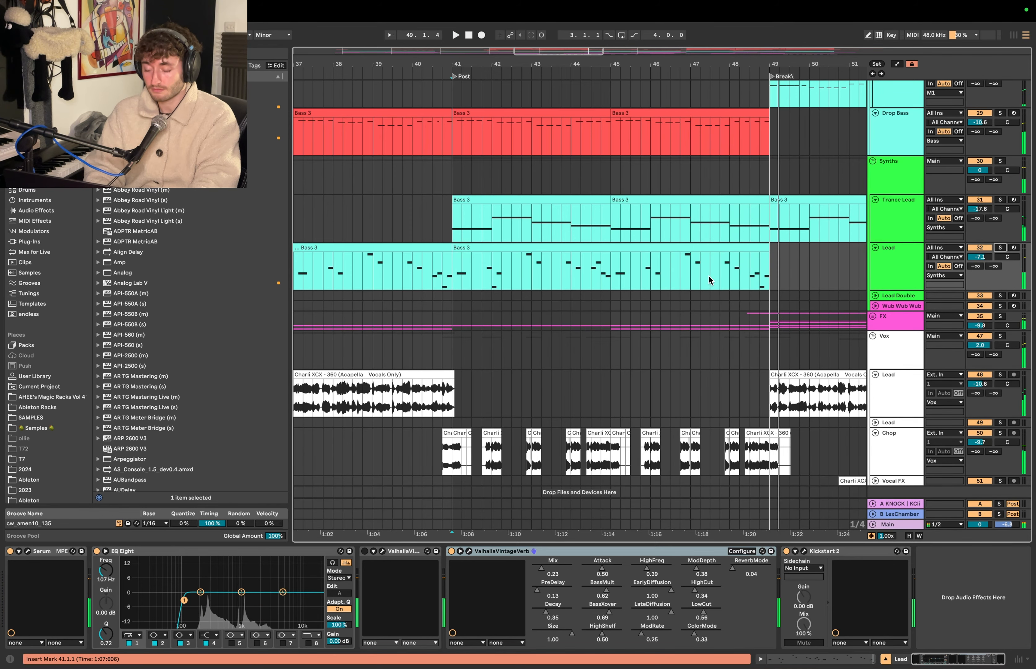
key(space)
click(460, 245)
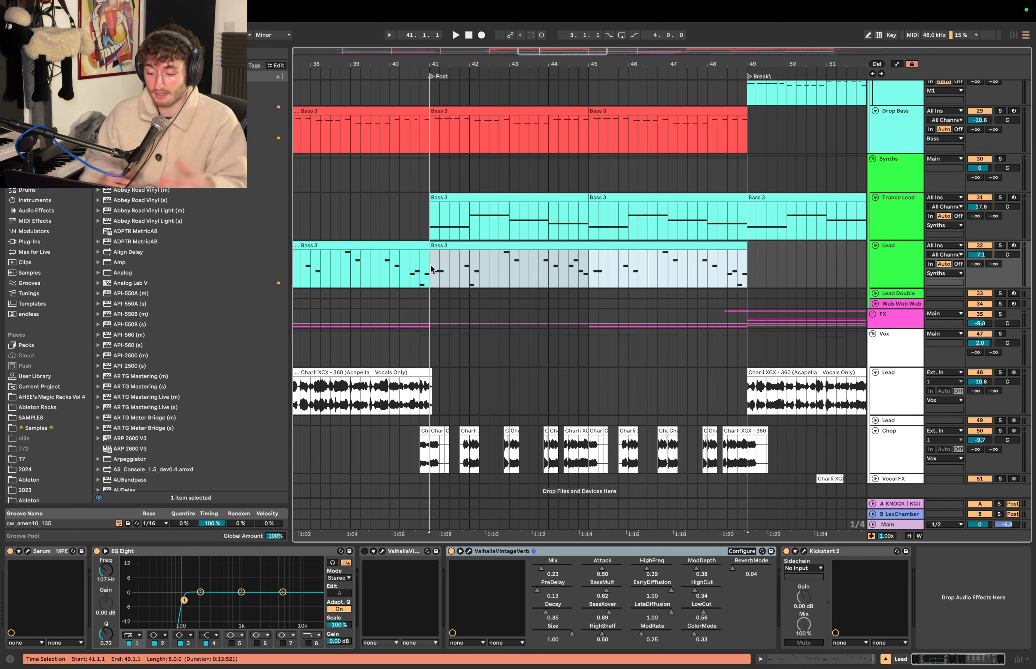
Play the full mix from bar 46 into the break, and place the insert marker at bar 49
key(minus)
key(space)
click(609, 270)
scroll(609, 270, right, 3)
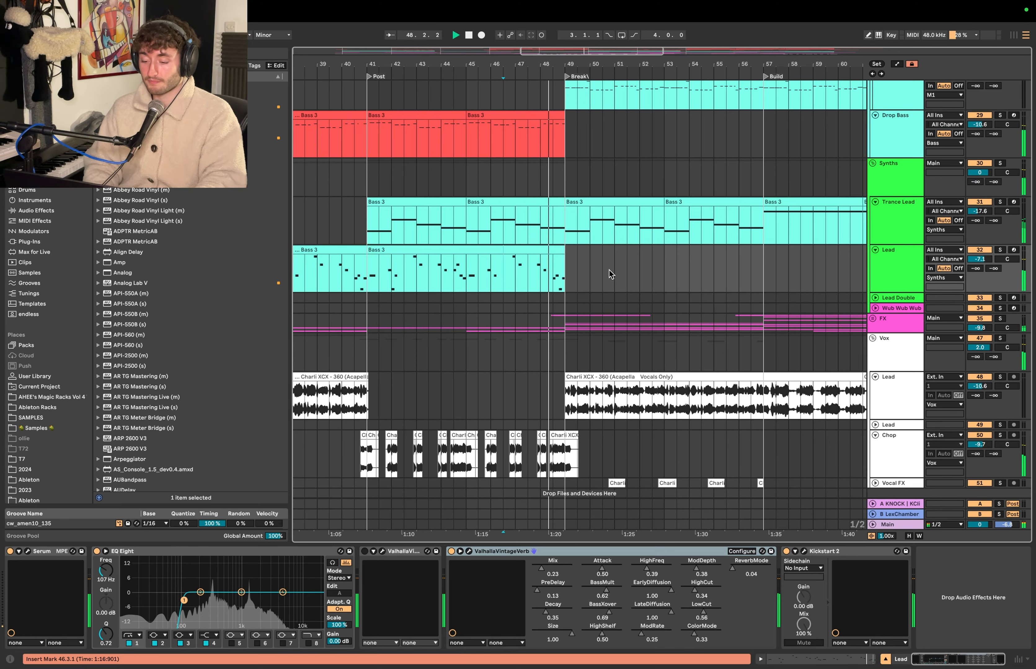
scroll(609, 270, up, 1)
scroll(609, 271, right, 1)
scroll(609, 270, right, 1)
key(minus)
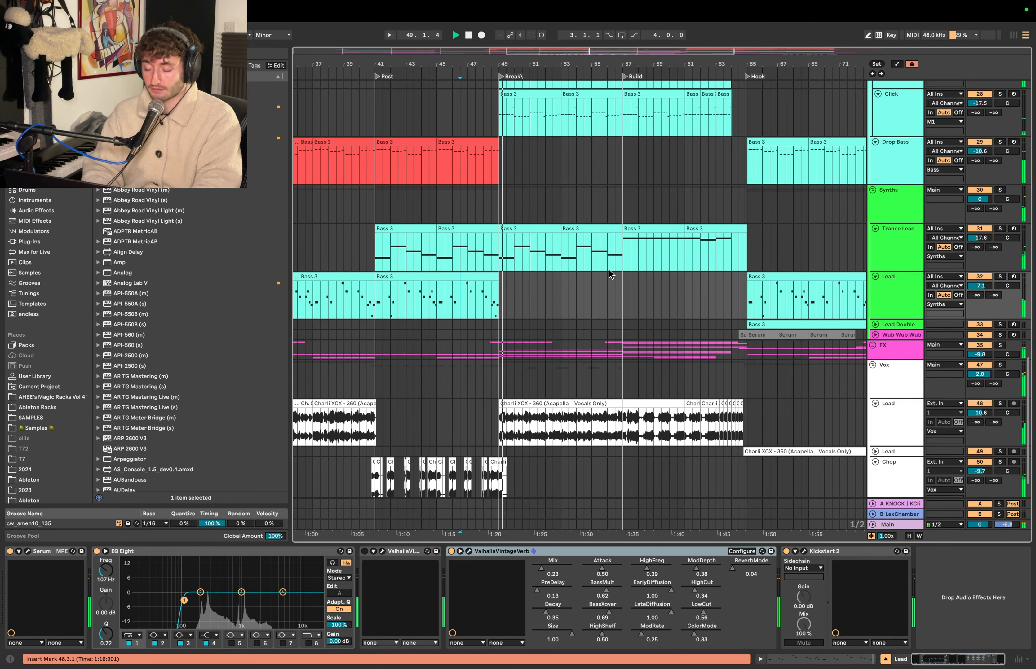
click(496, 211)
key(space)
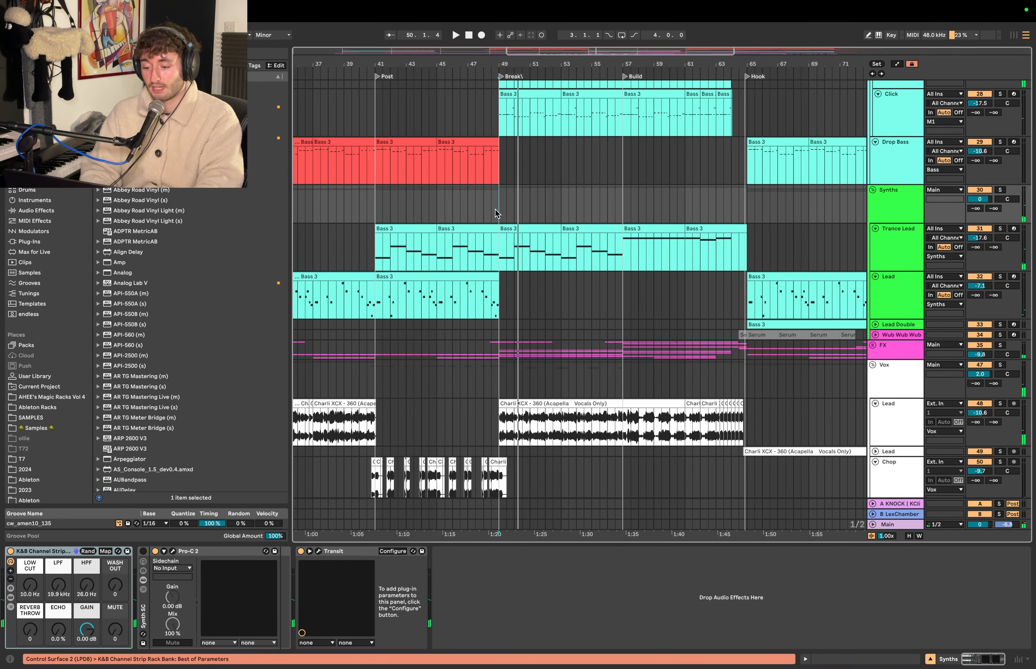
Locate the cw_amen drum loop track spanning the Break and Build sections, and place the insert marker at its start at bar 49
key(plus)
scroll(496, 214, up, 4)
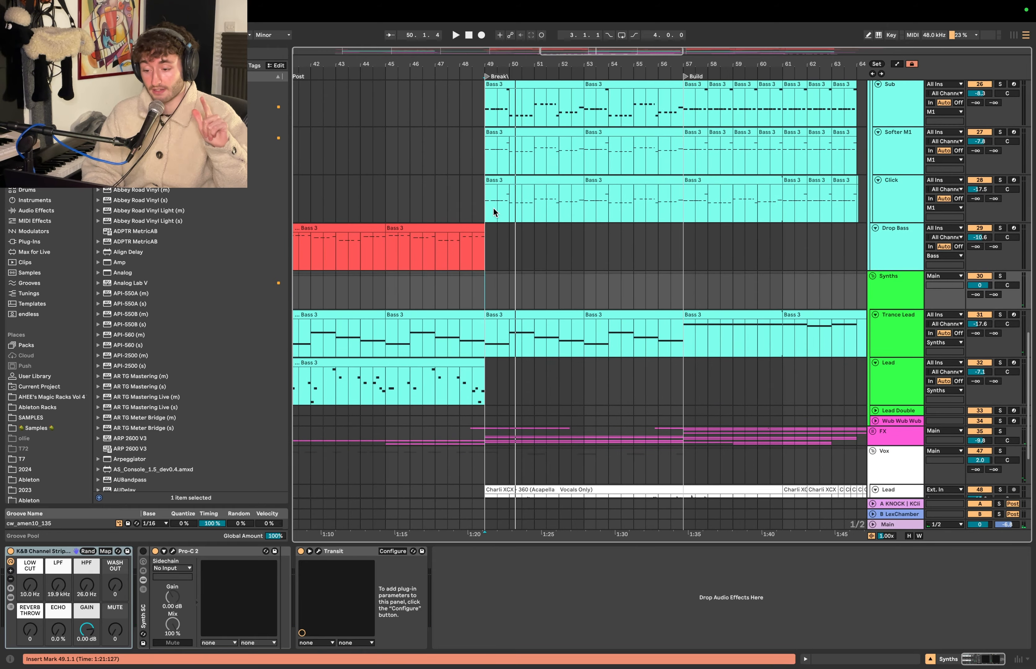
click(491, 206)
scroll(487, 198, up, 10)
key(minus)
click(480, 169)
scroll(480, 169, up, 5)
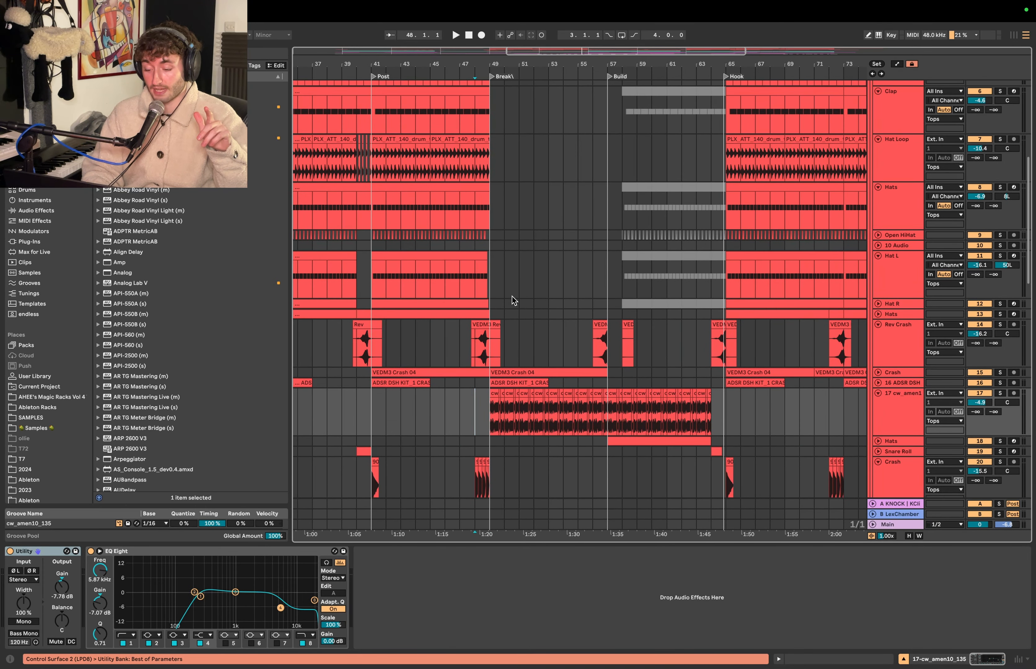
scroll(512, 300, down, 4)
drag(500, 324, 627, 324)
key(Left)
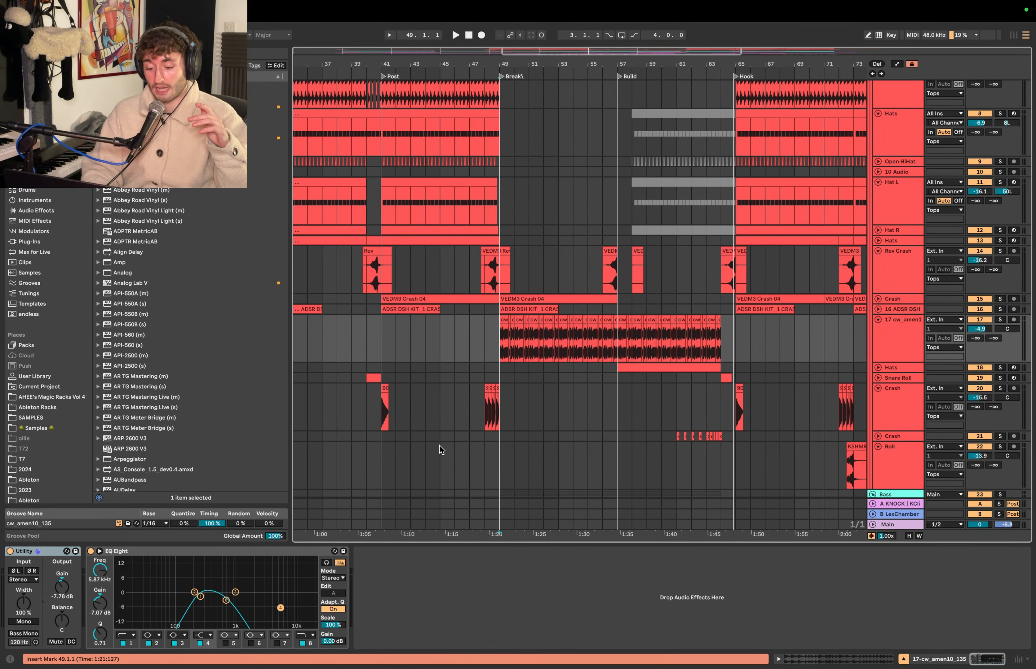
Select band 3 in the cw_amen loop's EQ Eight, and play the soloed loop from bar 49
click(227, 601)
click(503, 332)
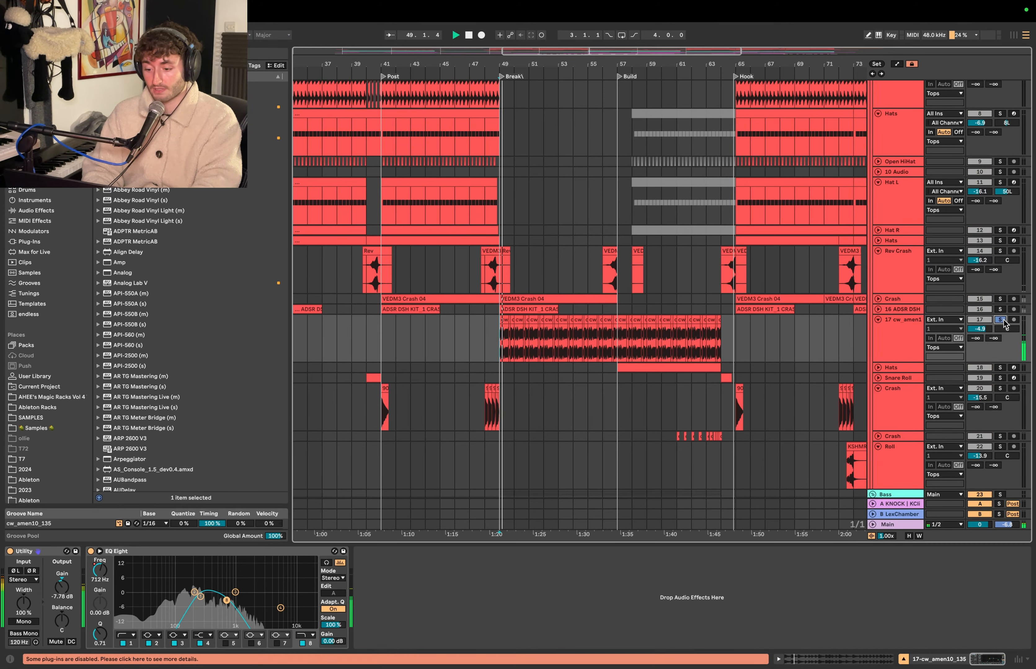
key(space)
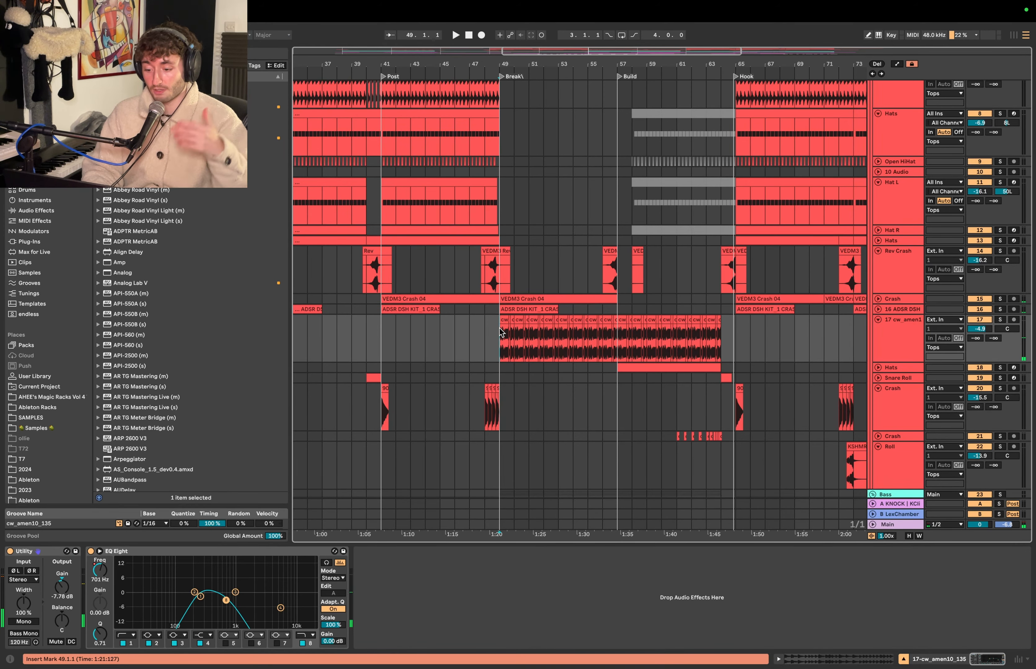
Show the M1 bass group's device chain and select its Easy Wash Out rack
scroll(500, 333, down, 10)
click(897, 183)
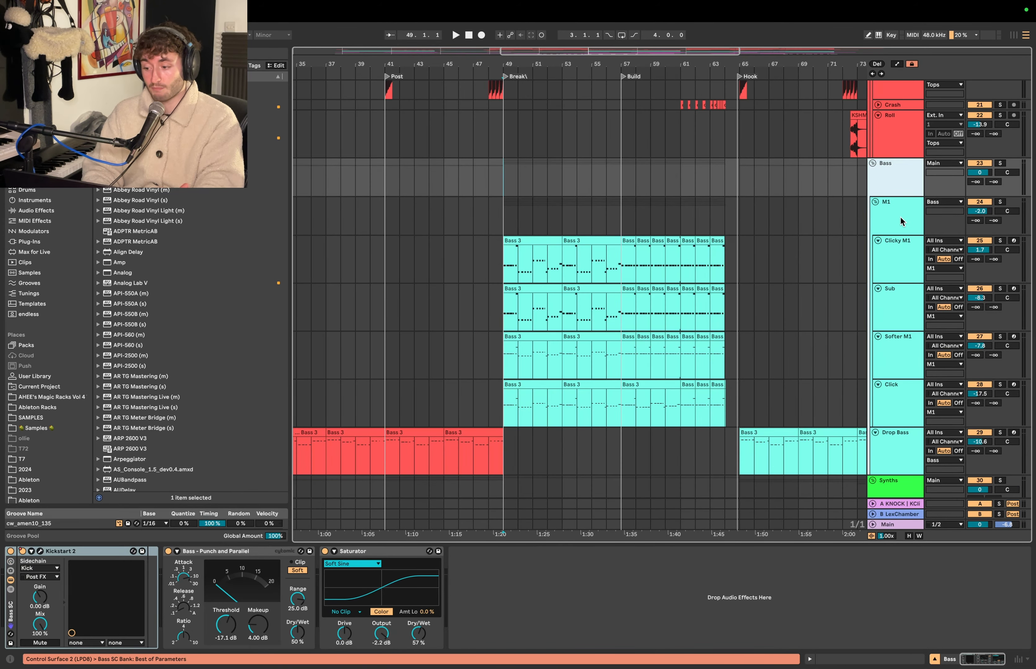
click(892, 243)
click(894, 218)
click(41, 552)
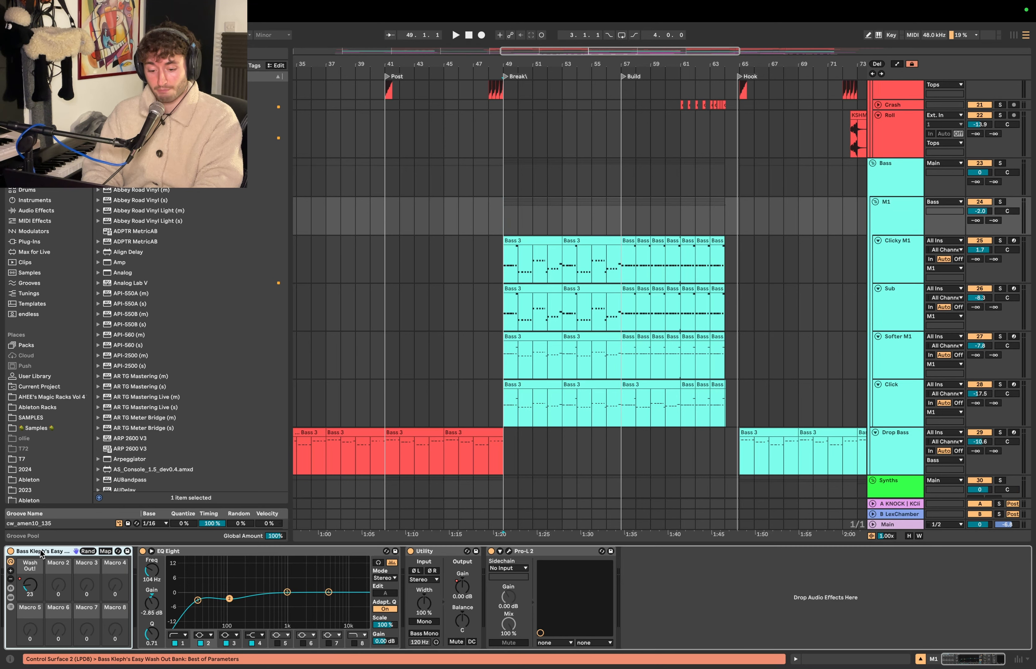
Show the M1 group's Wash Out macro automation and select its range across the break from bar 49 to bar 57
click(34, 573)
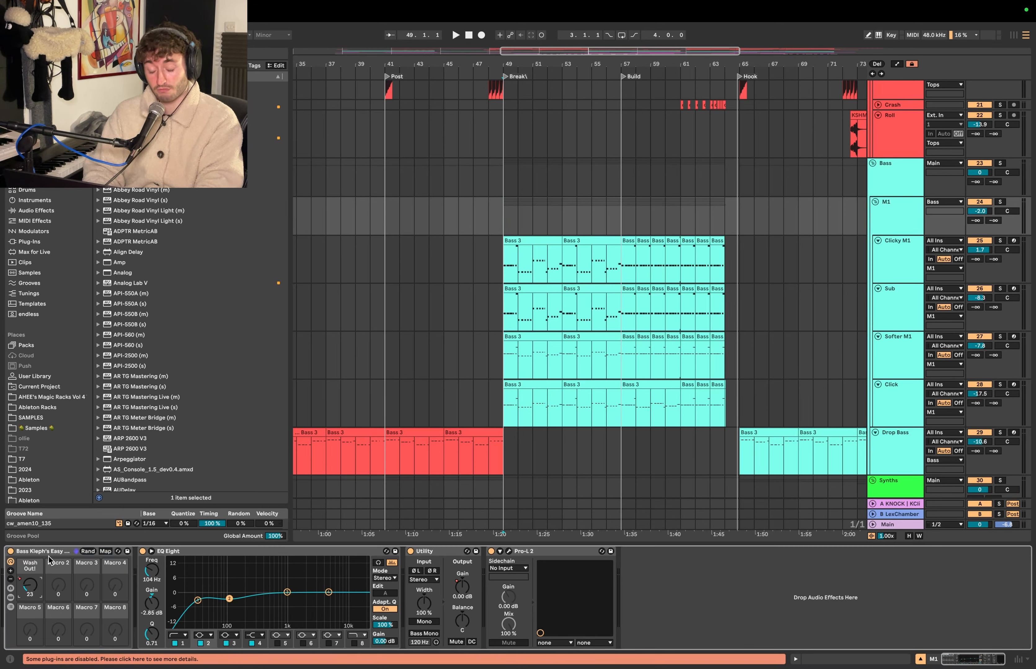
key(a)
click(504, 224)
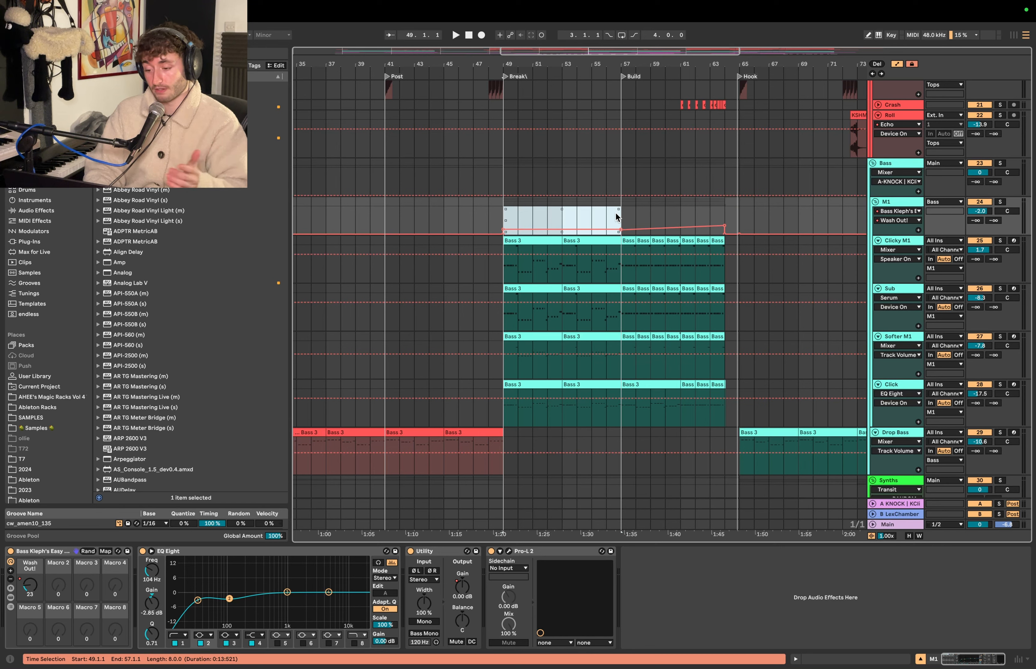
shift+click(545, 217)
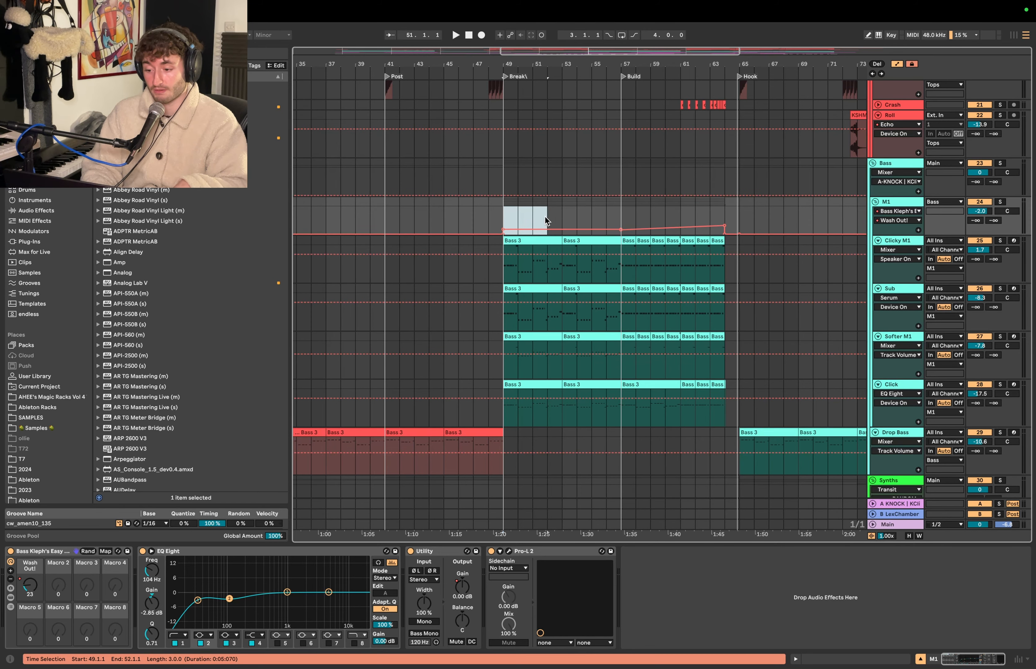
drag(504, 218, 617, 215)
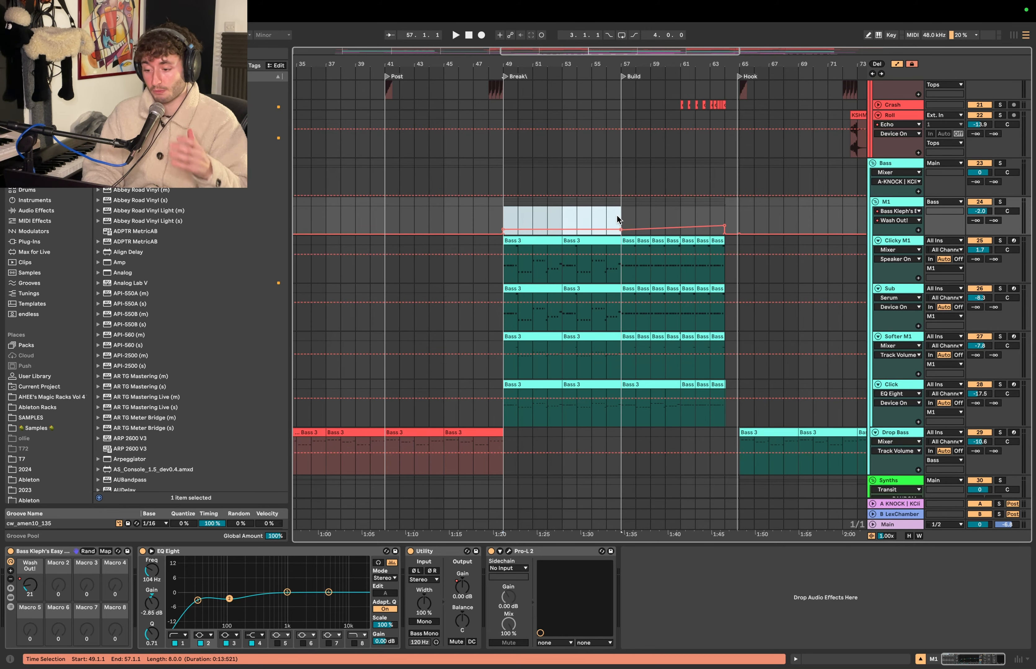
Solo the Bass group and play the break's bass from bar 49
click(1000, 164)
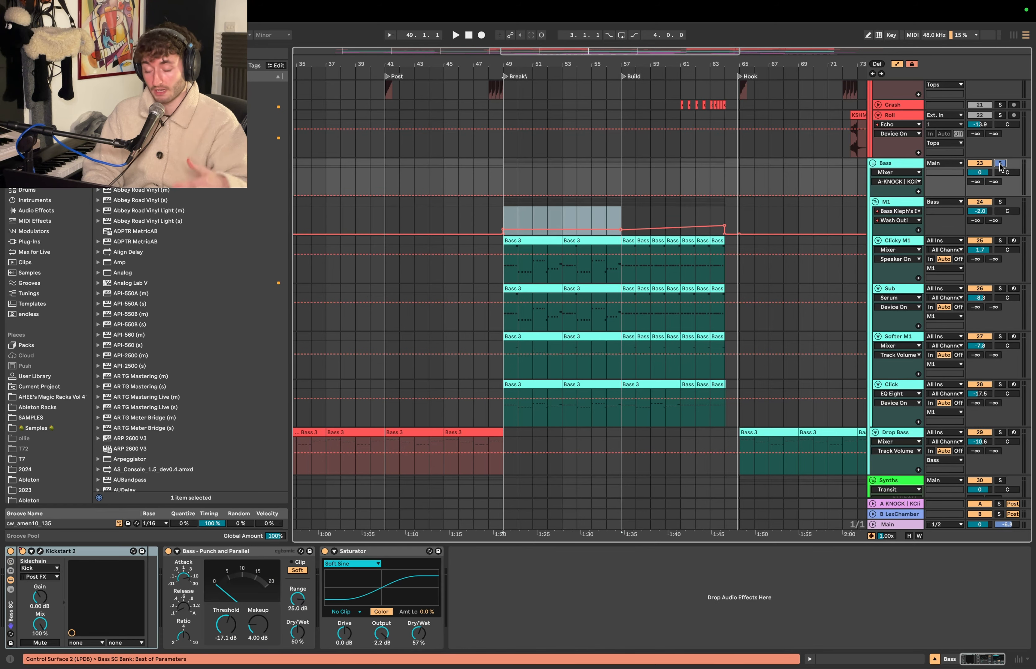
key(space)
scroll(611, 222, down, 3)
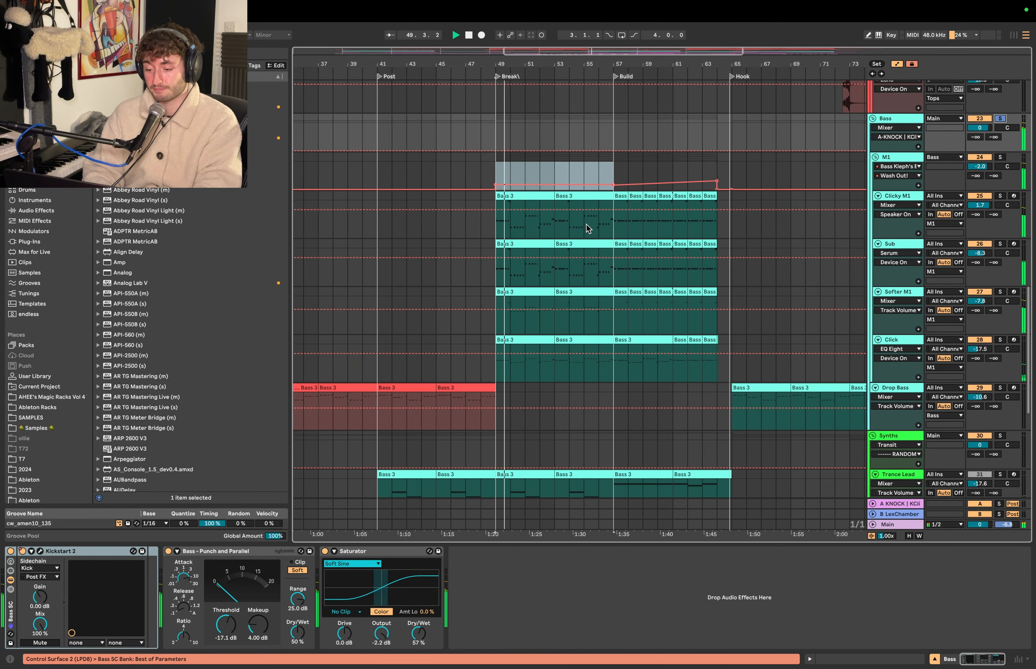
click(612, 171)
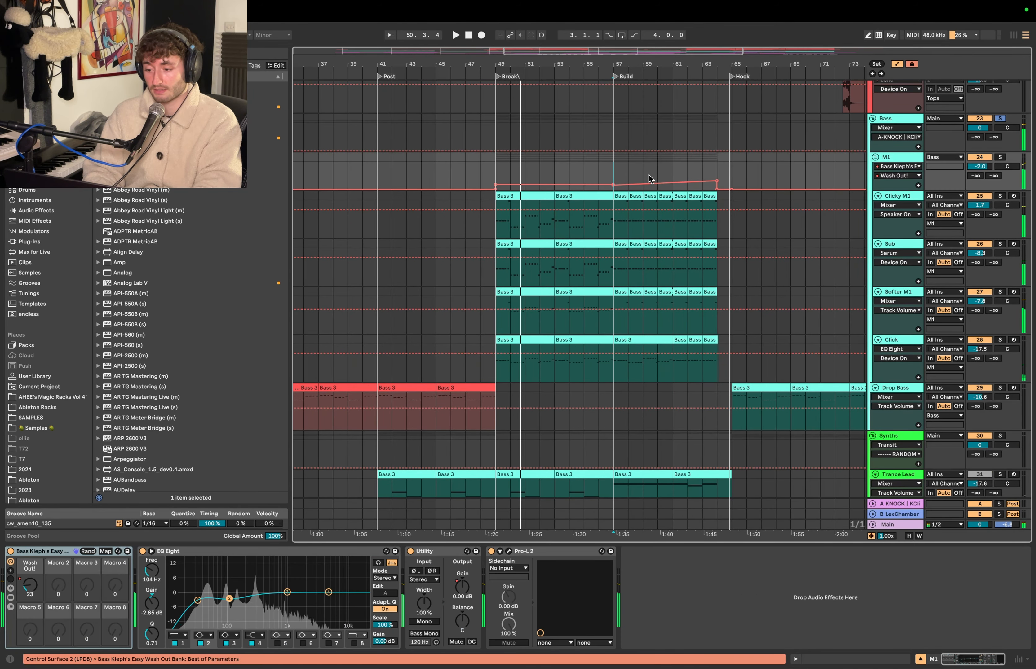
key(space)
Select the M1 Wash Out automation ramp across the build from bar 57 to bar 65, and play the soloed bass there
drag(614, 173, 693, 171)
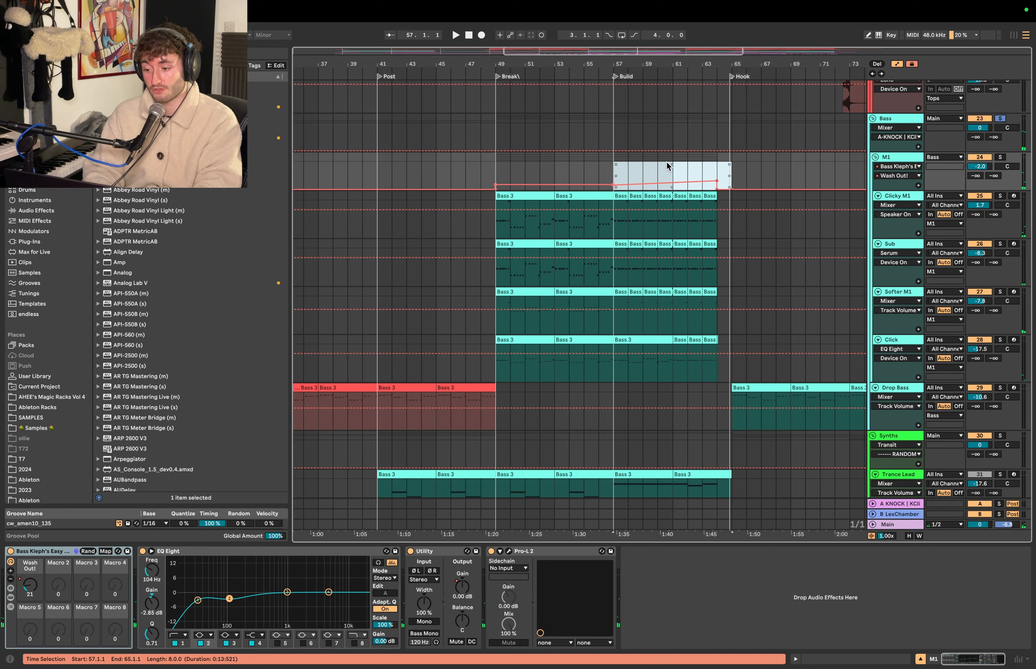
click(654, 175)
key(space)
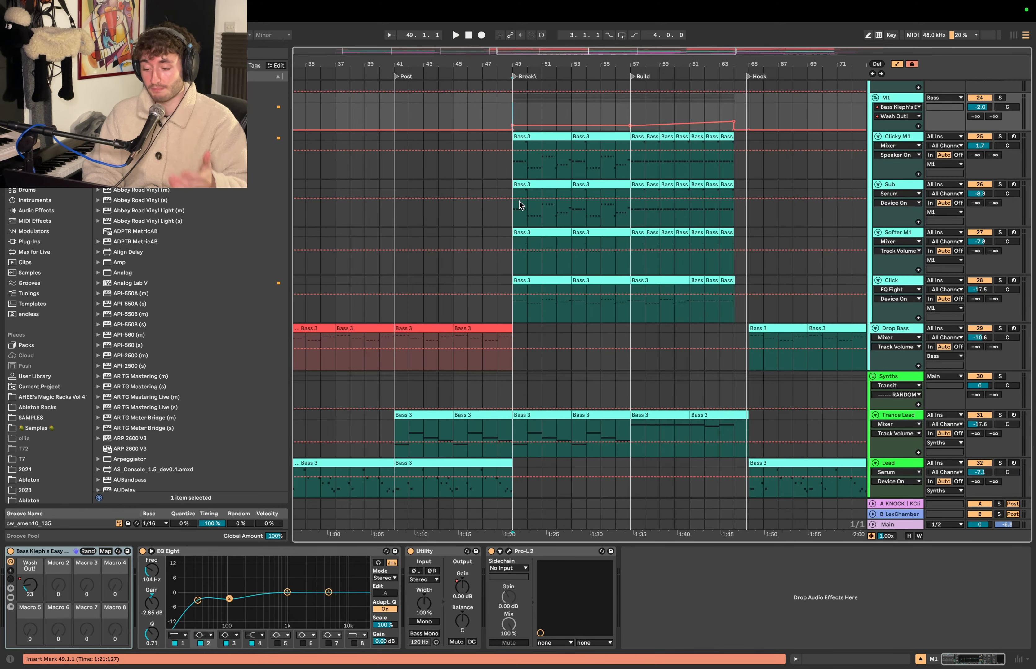
Locate the Trance Lead clips spanning the Post and Break sections, and play the soloed lead from bar 49
scroll(520, 202, down, 6)
click(479, 192)
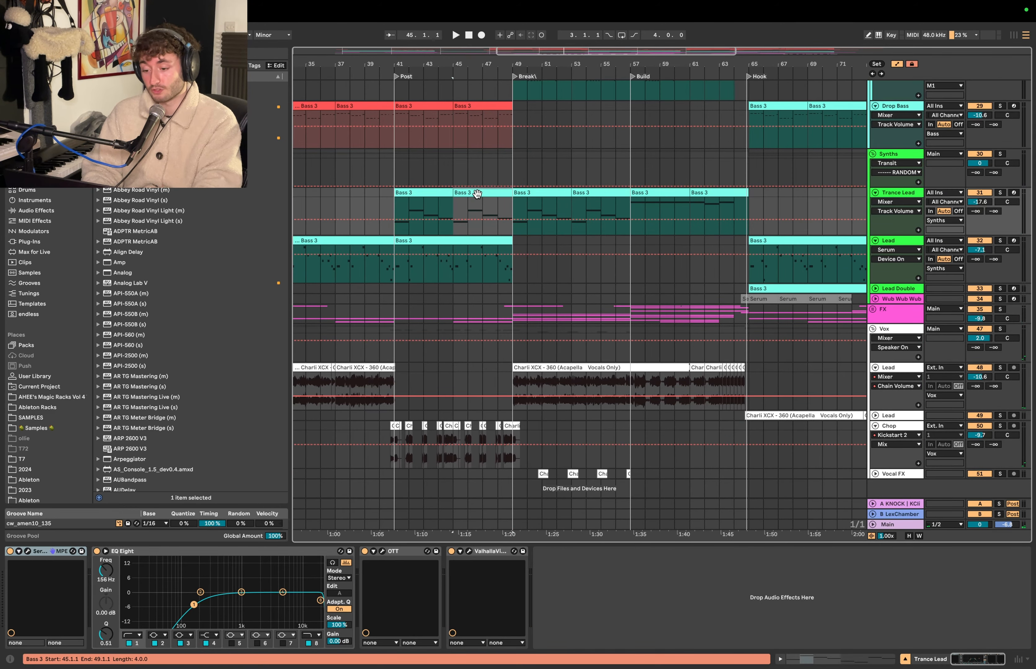
click(542, 193)
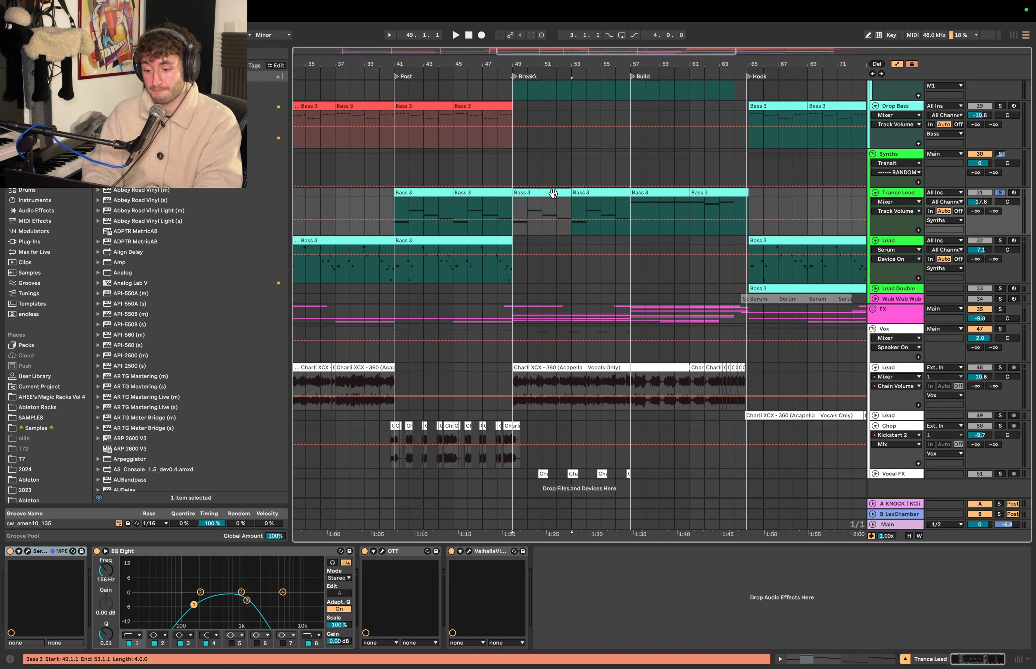
key(space)
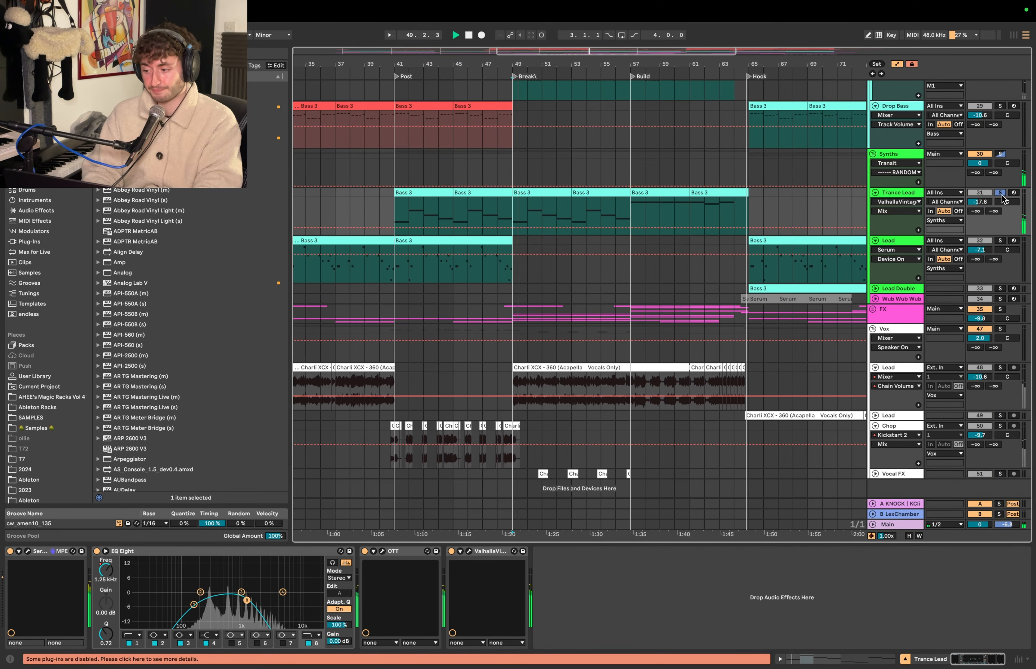
Unsolo the Trance Lead and play it within the full mix of the break
click(999, 193)
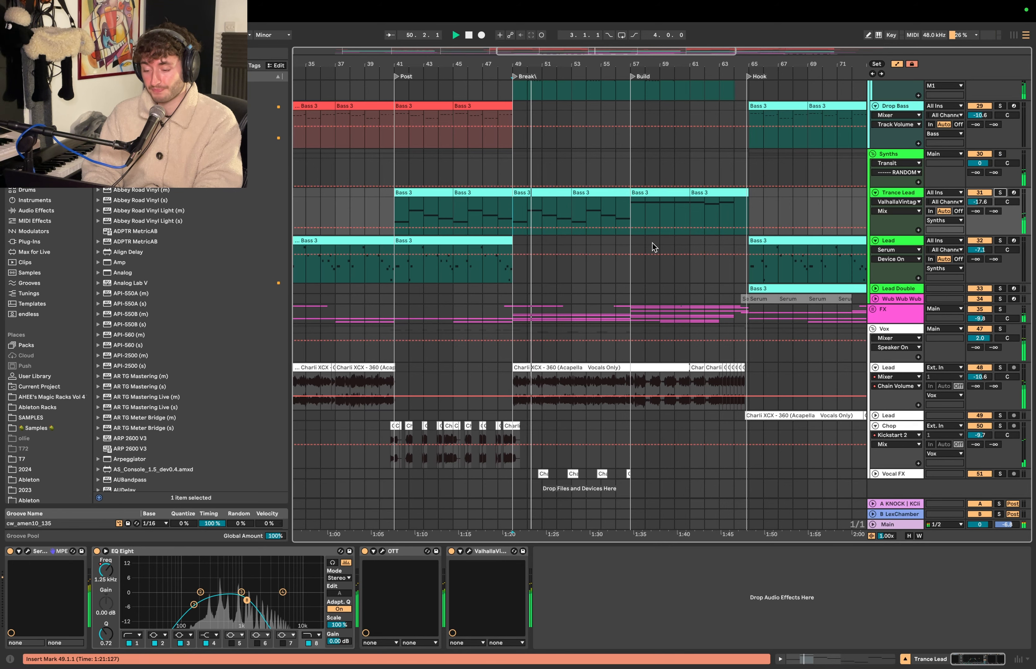
click(516, 213)
scroll(517, 213, up, 2)
scroll(517, 221, down, 2)
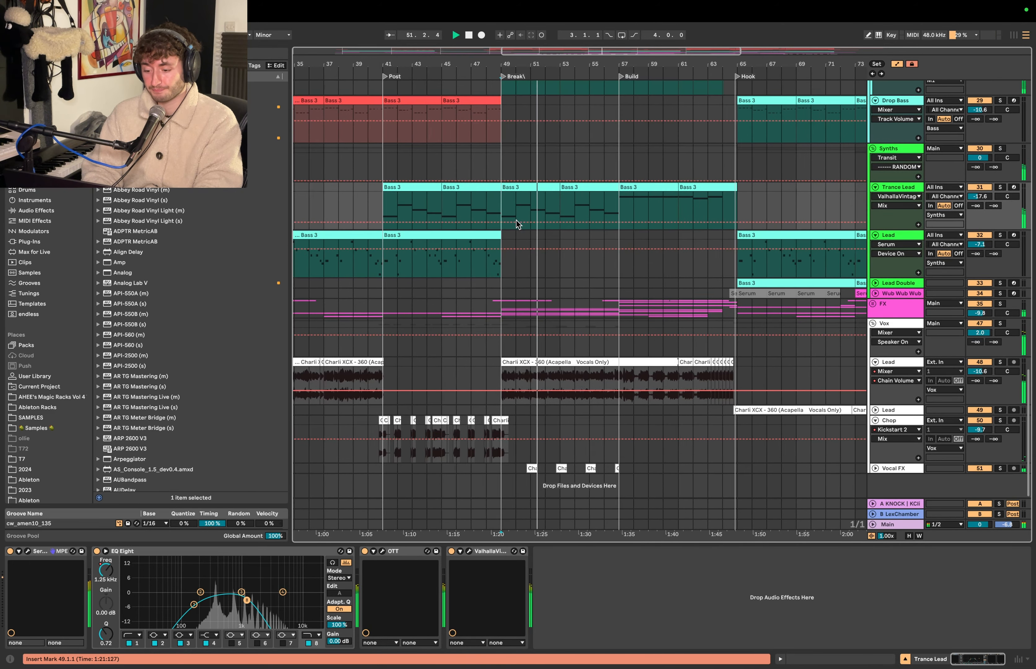
scroll(518, 225, left, 1)
key(space)
Show the Lead vocal track's device chain and locate its acapella clips across the arrangement
click(892, 362)
click(533, 362)
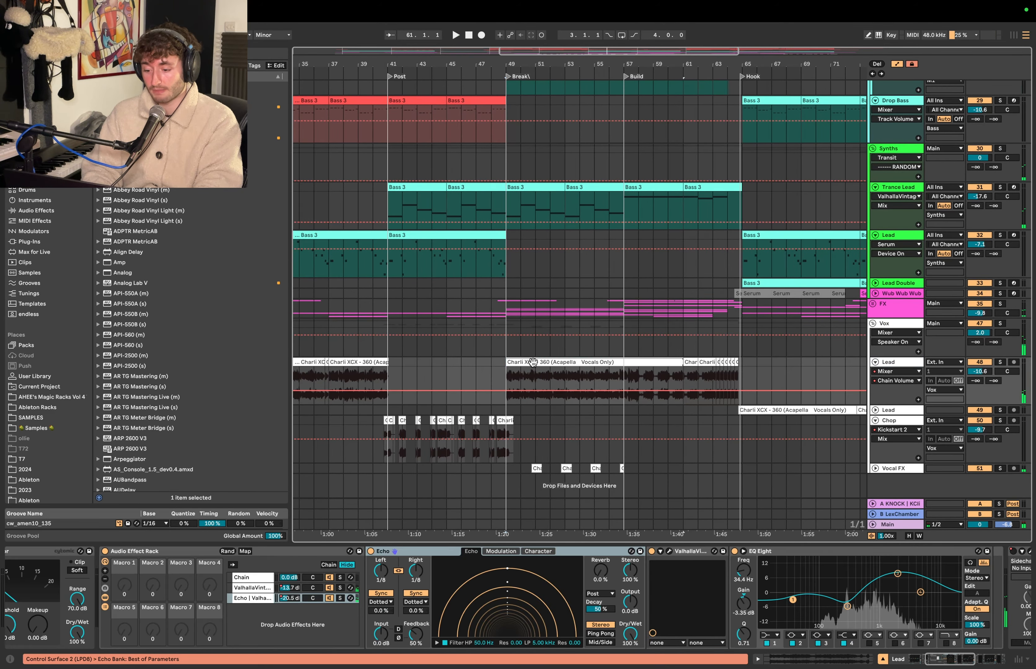
scroll(533, 362, down, 6)
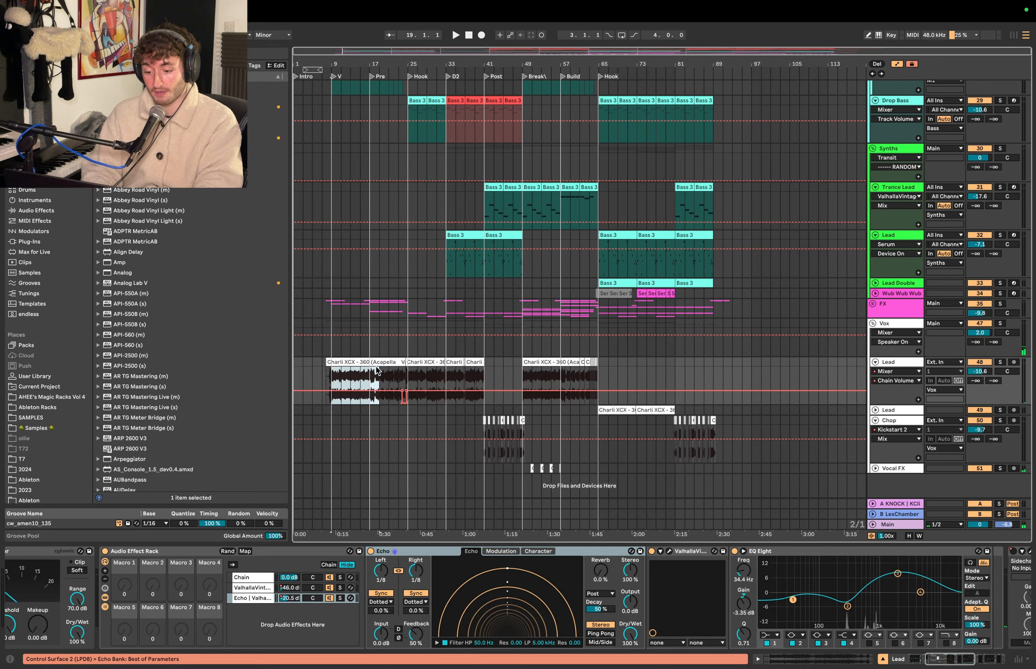
click(410, 369)
Show the second EQ Eight's band 8 frequency automation on the lead vocal and select its rise from bar 57 to bar 65
click(668, 601)
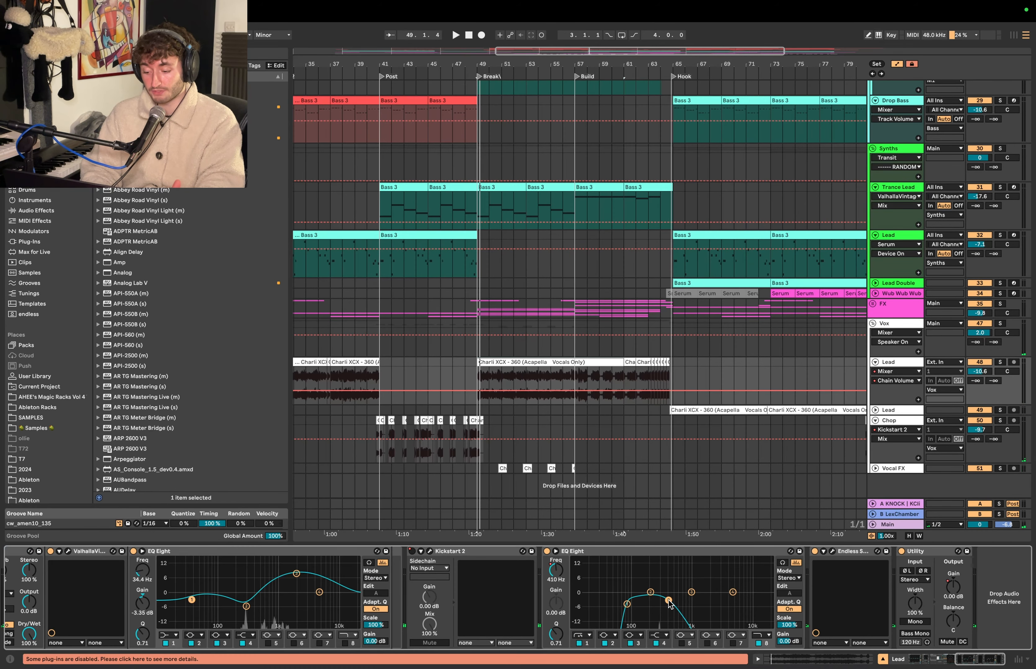
click(561, 577)
click(508, 374)
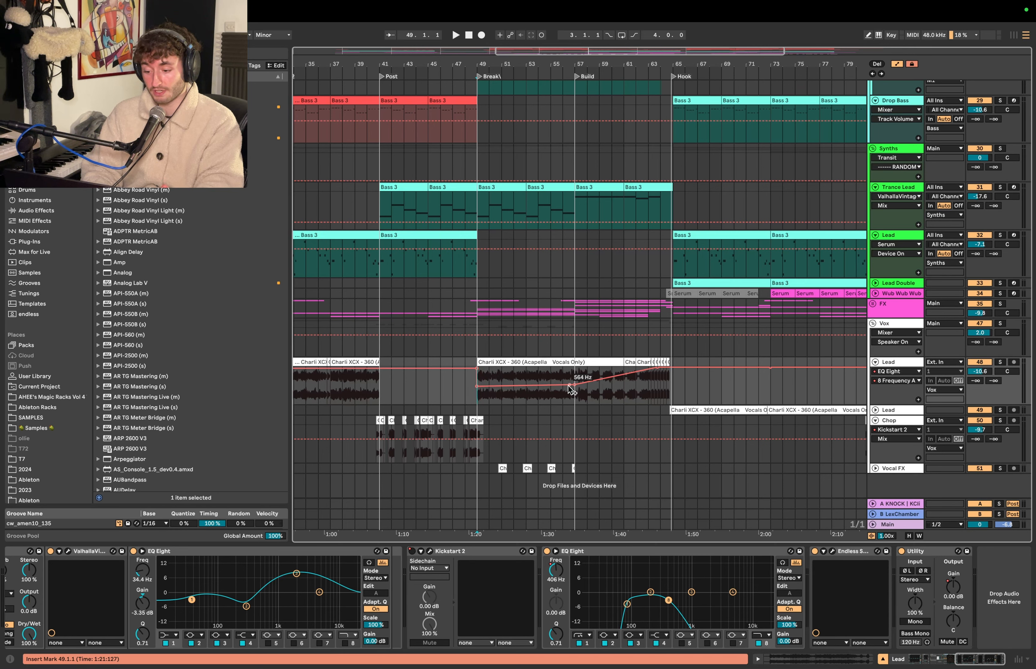
drag(575, 403, 674, 392)
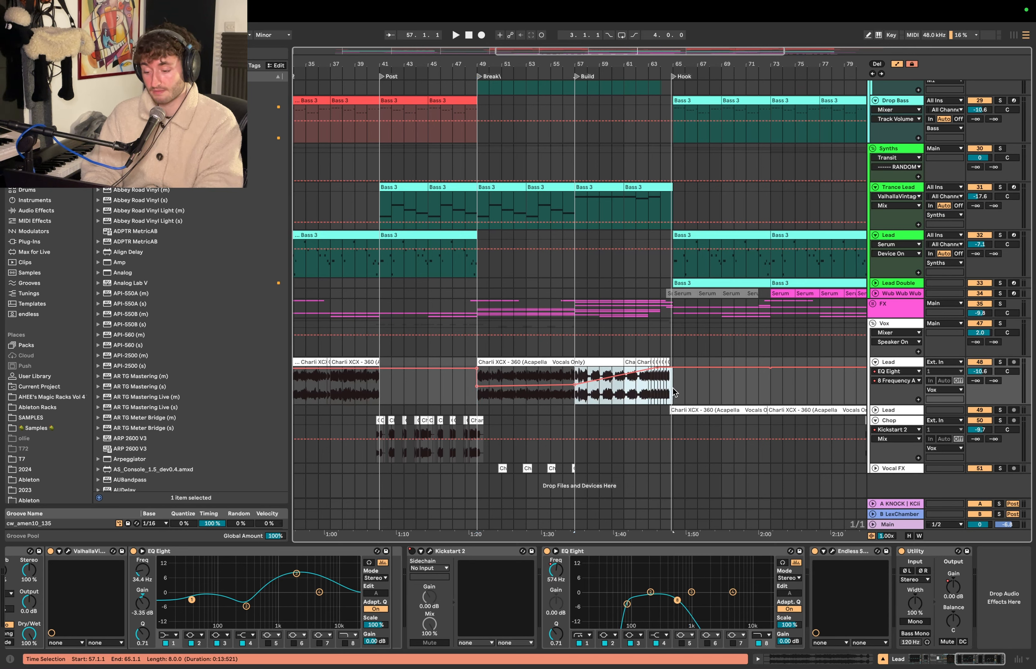
Play the full mix from bar 49 to hear the filtered lead vocal in the break
click(480, 349)
key(space)
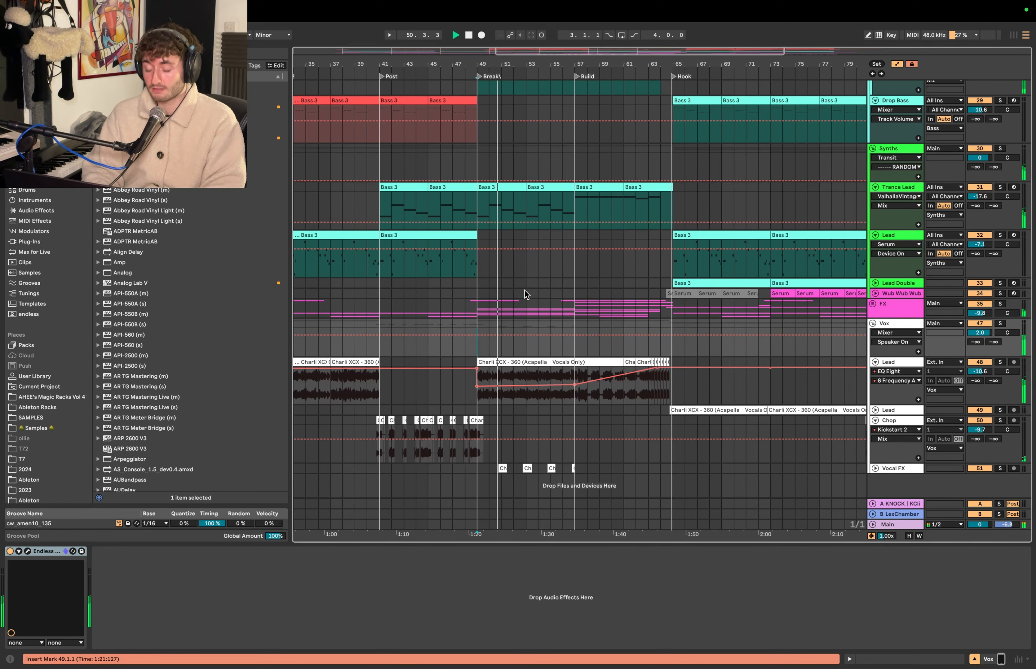
scroll(524, 290, up, 1)
scroll(524, 290, down, 1)
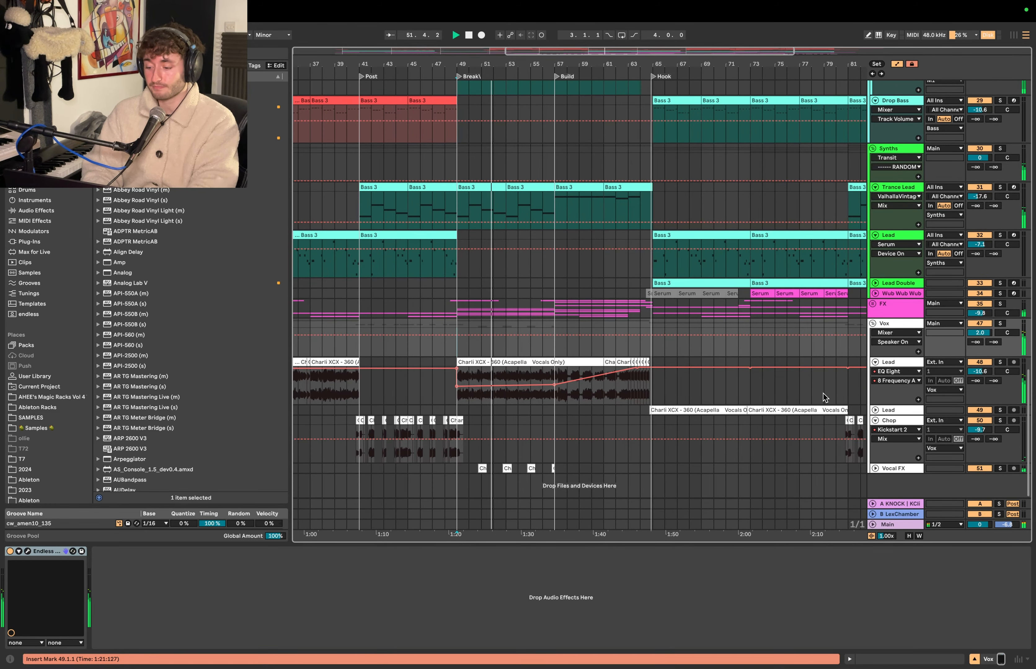
Unfold the Vocal FX track and show its device chain, with its chopped acapella clips in the break in view
click(875, 468)
scroll(583, 390, down, 2)
scroll(584, 389, left, 1)
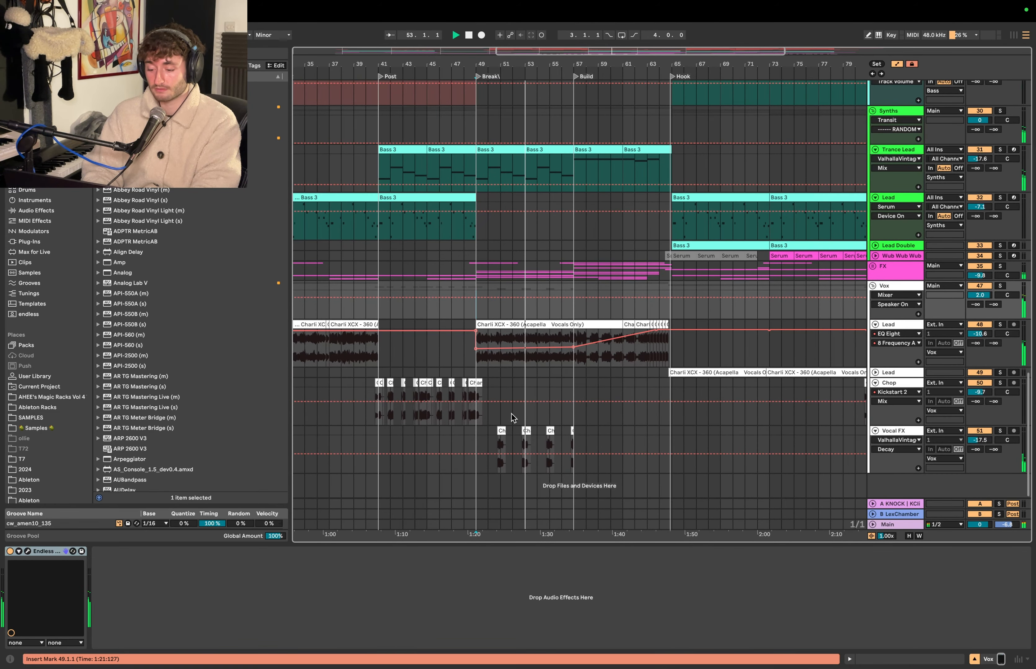
click(502, 409)
scroll(505, 417, up, 3)
click(904, 431)
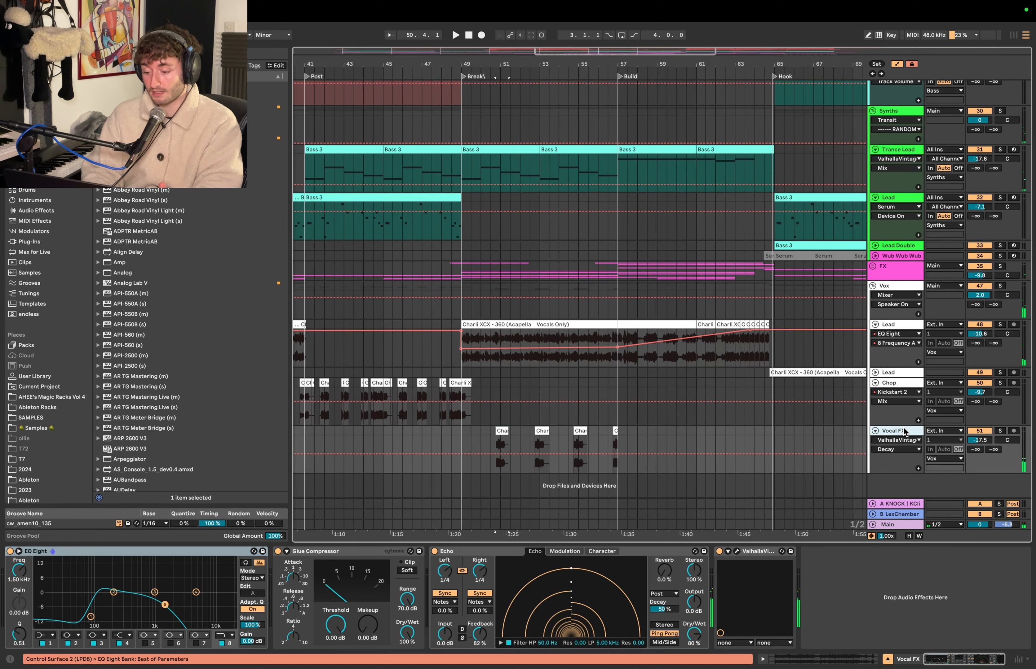
Solo the Vocal FX track and play its first chopped clip in the break
click(999, 432)
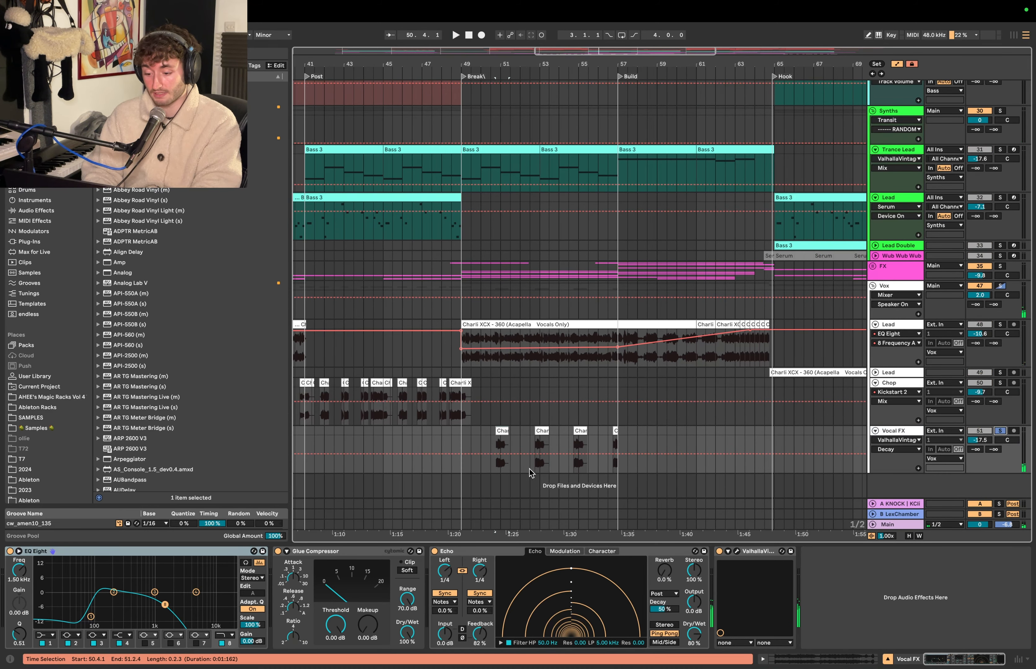
scroll(502, 430, up, 3)
key(space)
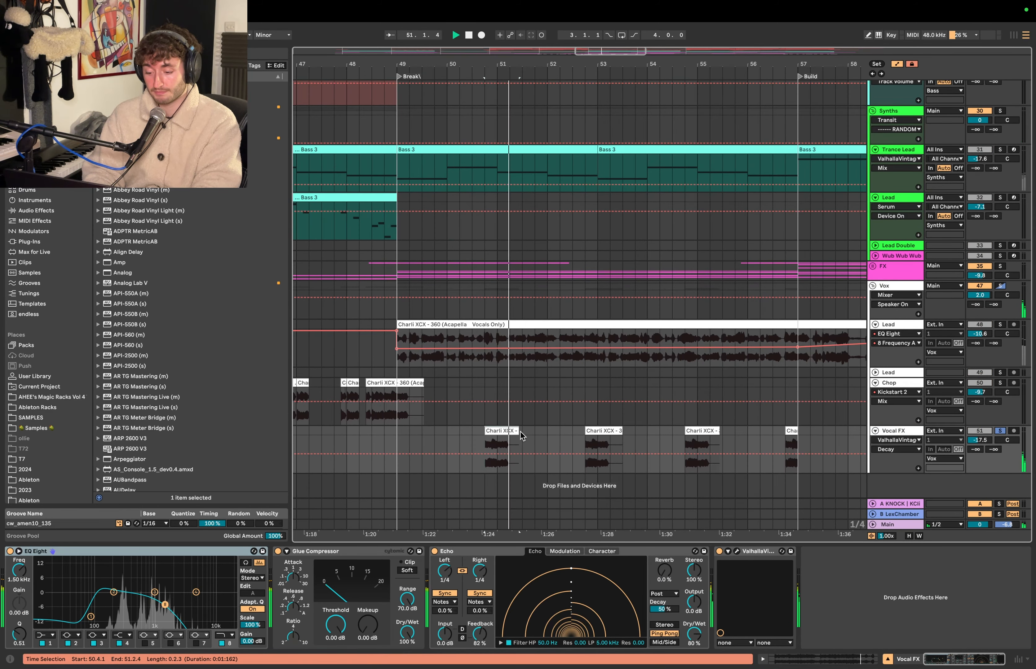
Examine the Vocal FX track's Echo with its Dry/Wet control, and the Valhalla reverb after it
click(477, 556)
click(688, 639)
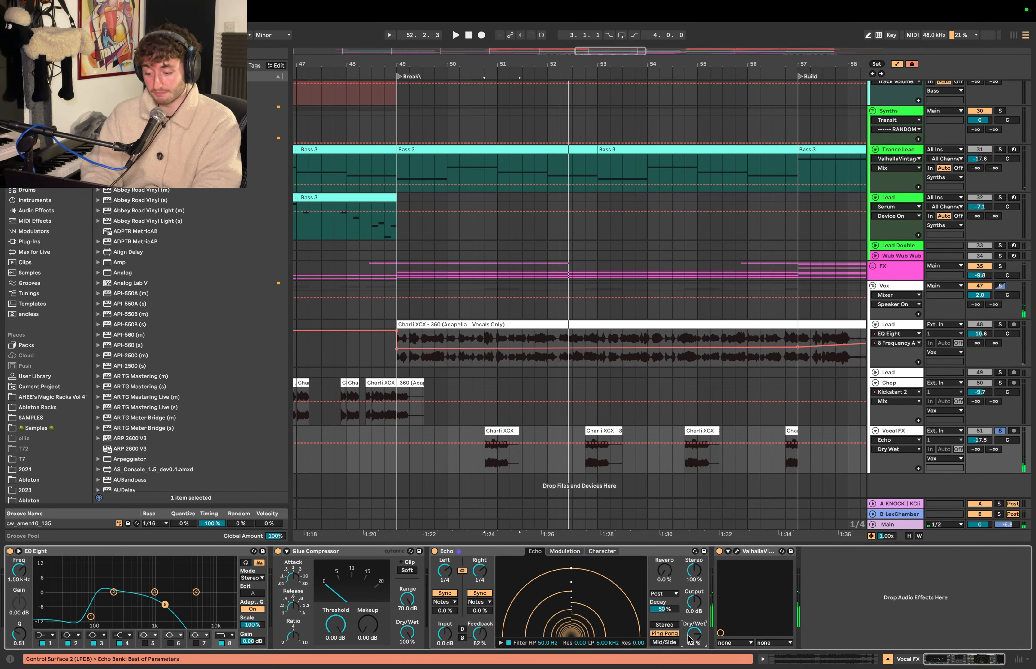
click(754, 553)
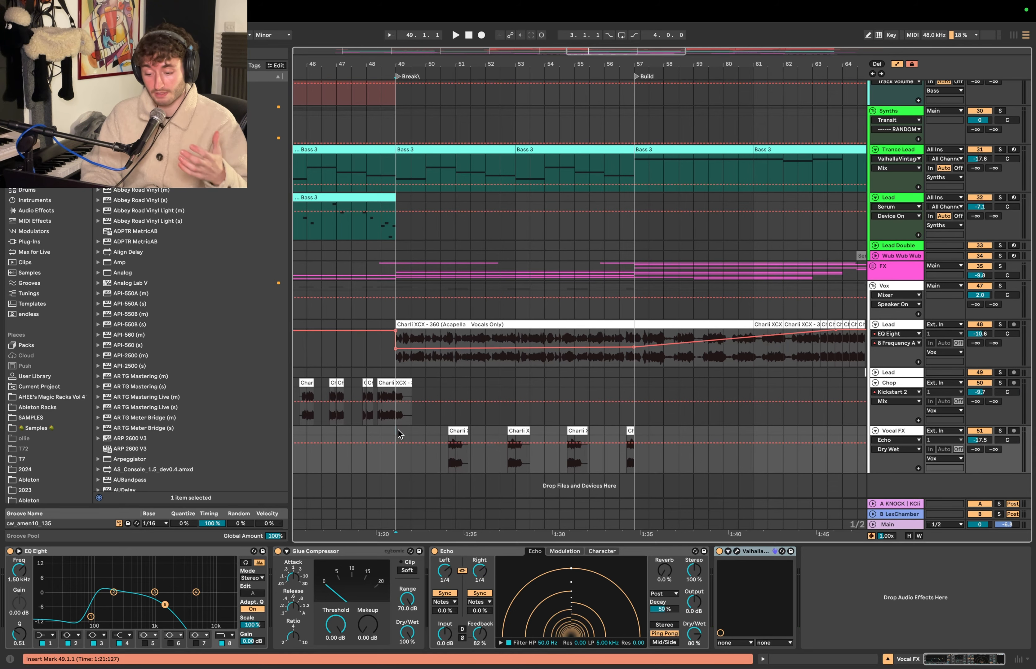
Play the full mix from bar 49 to hear the vocal effects in context
scroll(399, 430, down, 3)
key(space)
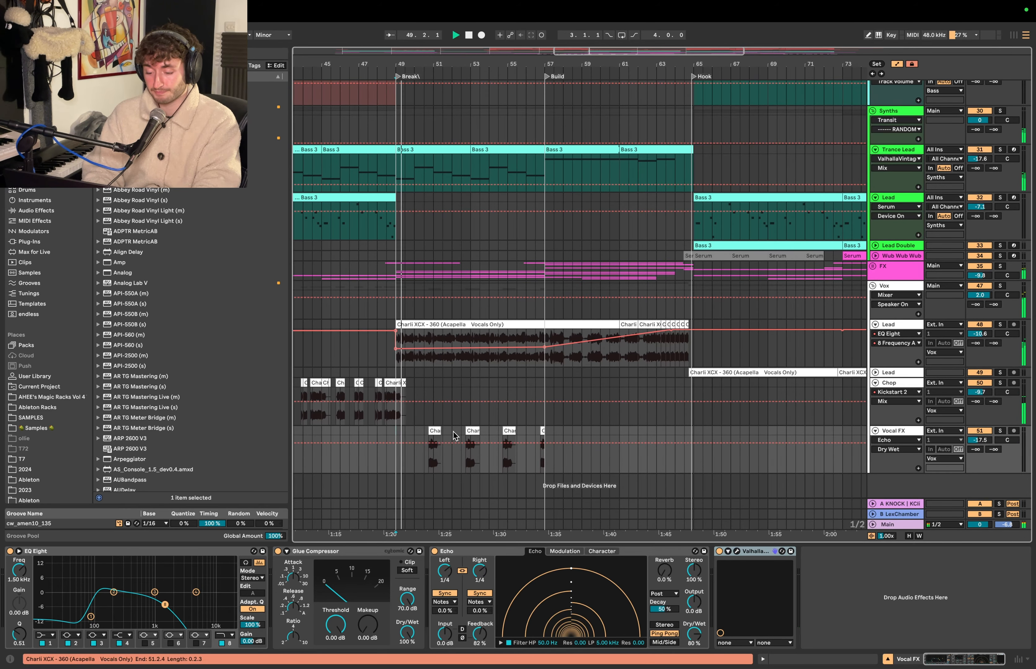
scroll(461, 437, up, 2)
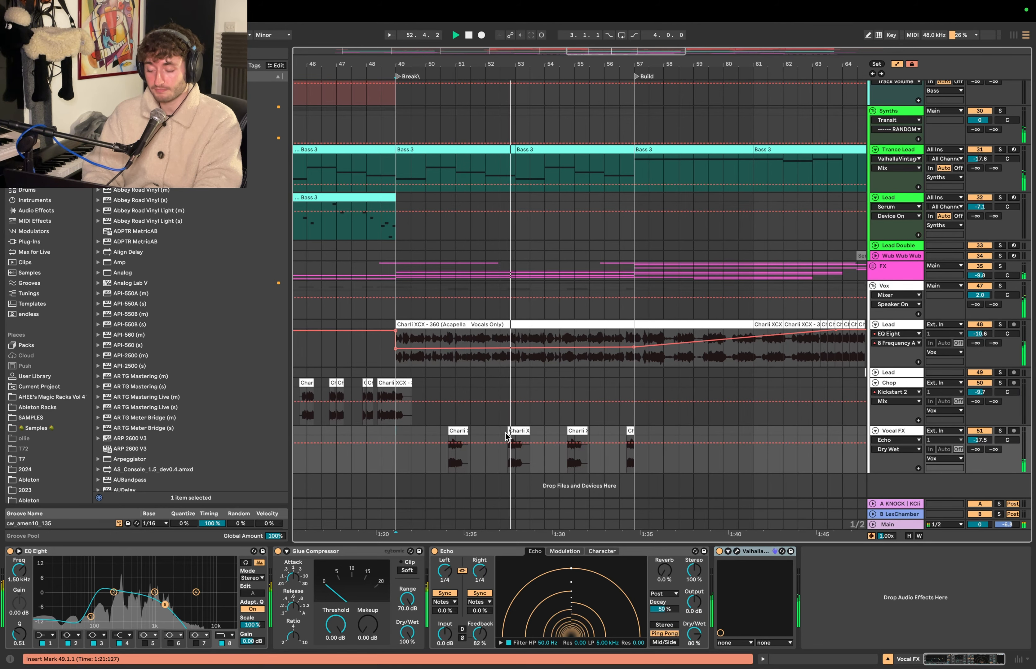
key(space)
Unfold the FX group and play its osh_125 tape vinyl loop soloed, with the track volume set to 2.0 dB
click(872, 267)
click(491, 258)
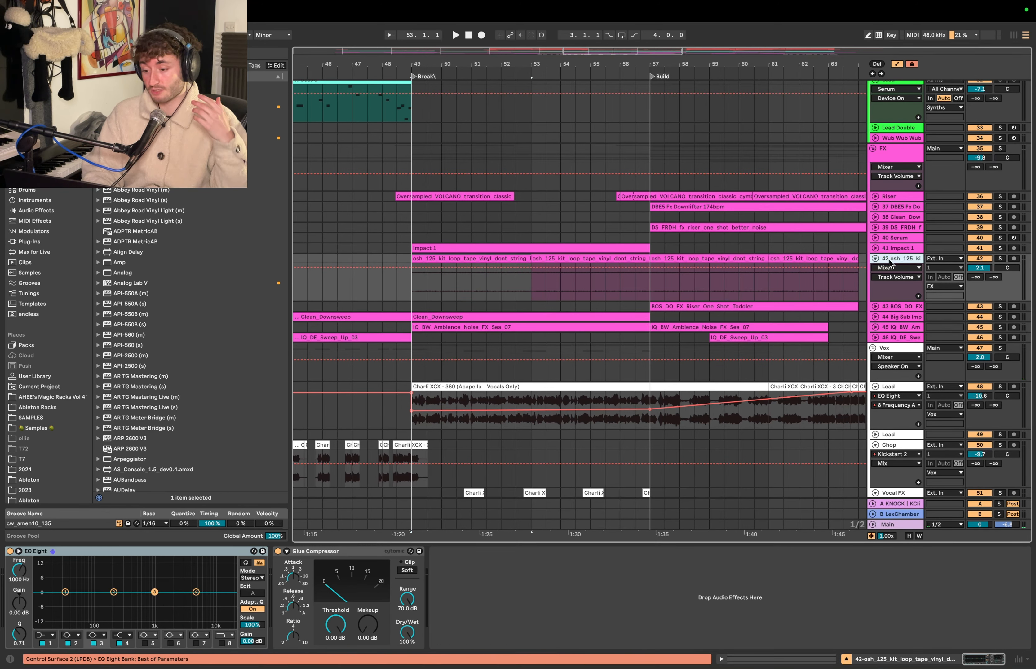
click(999, 259)
drag(978, 266, 977, 269)
key(space)
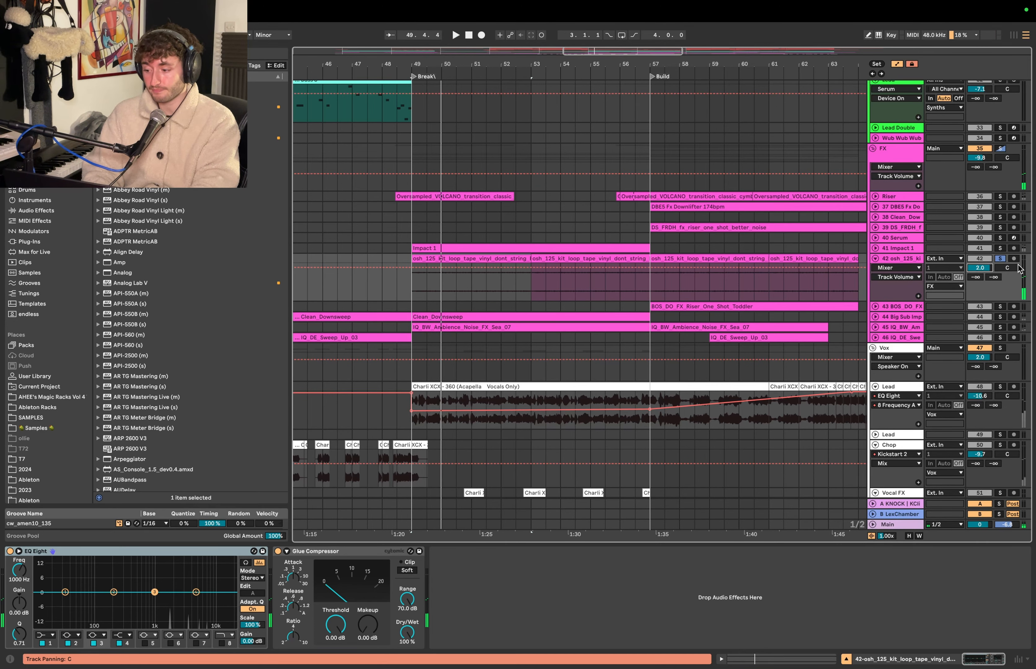
click(1000, 258)
Play the full mix from bar 48 through the break, following the FX group's impact, downsweep and ambience clips
click(382, 248)
scroll(386, 243, down, 5)
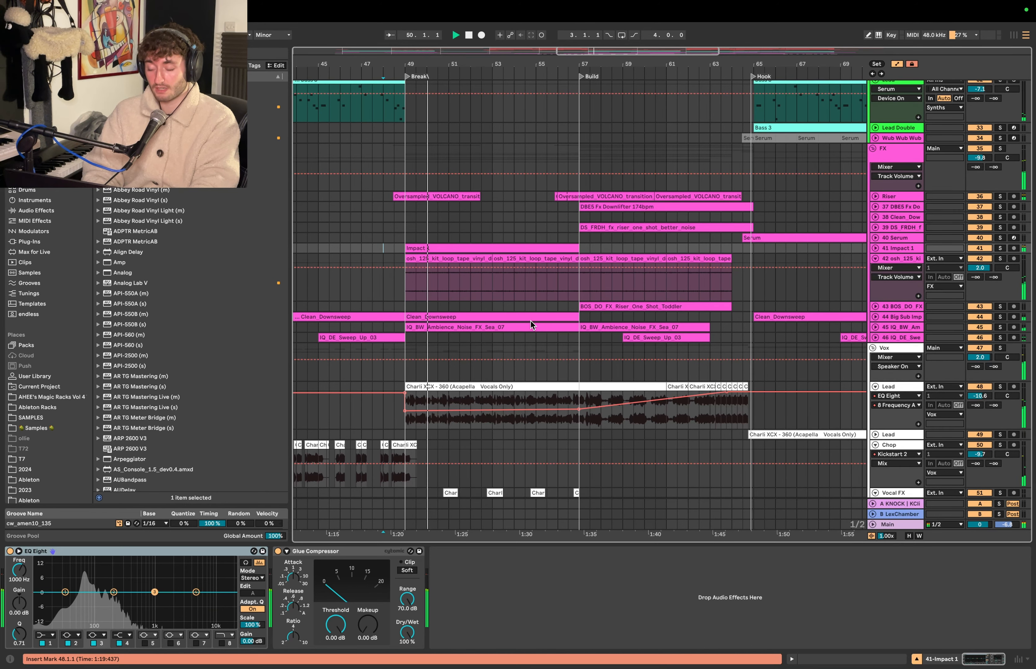
scroll(530, 321, down, 4)
scroll(531, 321, down, 3)
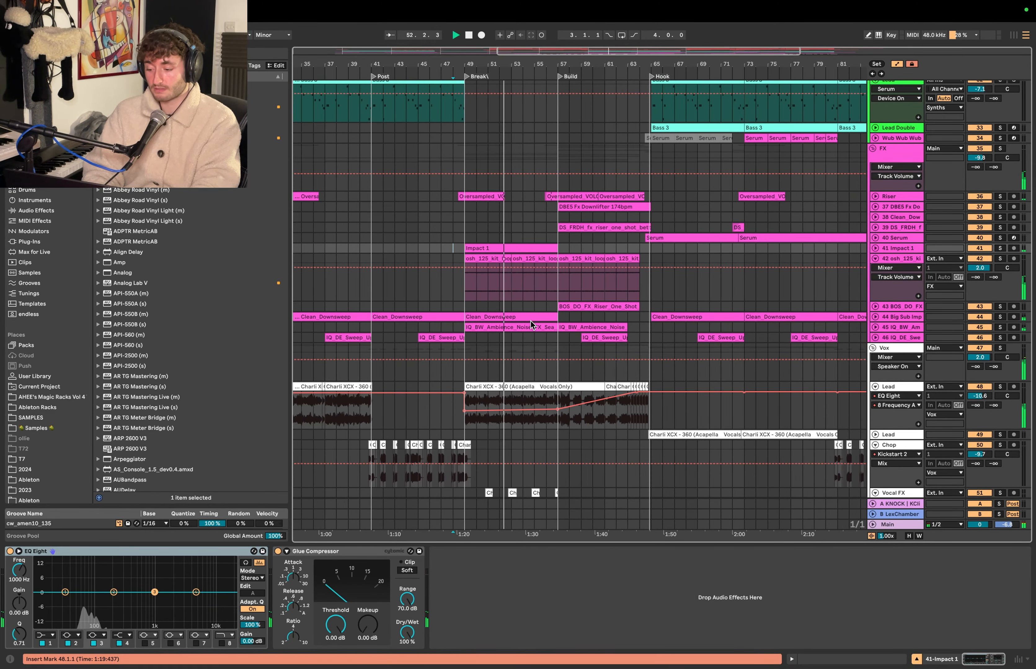
scroll(531, 321, down, 1)
scroll(531, 321, down, 1)
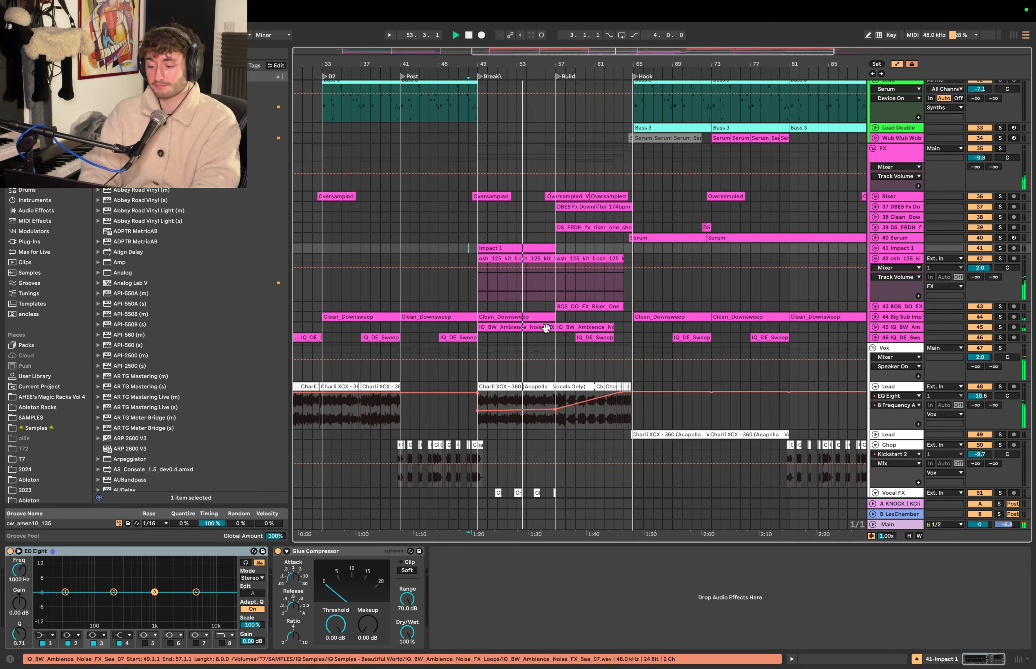
scroll(546, 328, up, 1)
scroll(545, 328, right, 1)
scroll(545, 328, up, 3)
scroll(546, 328, right, 1)
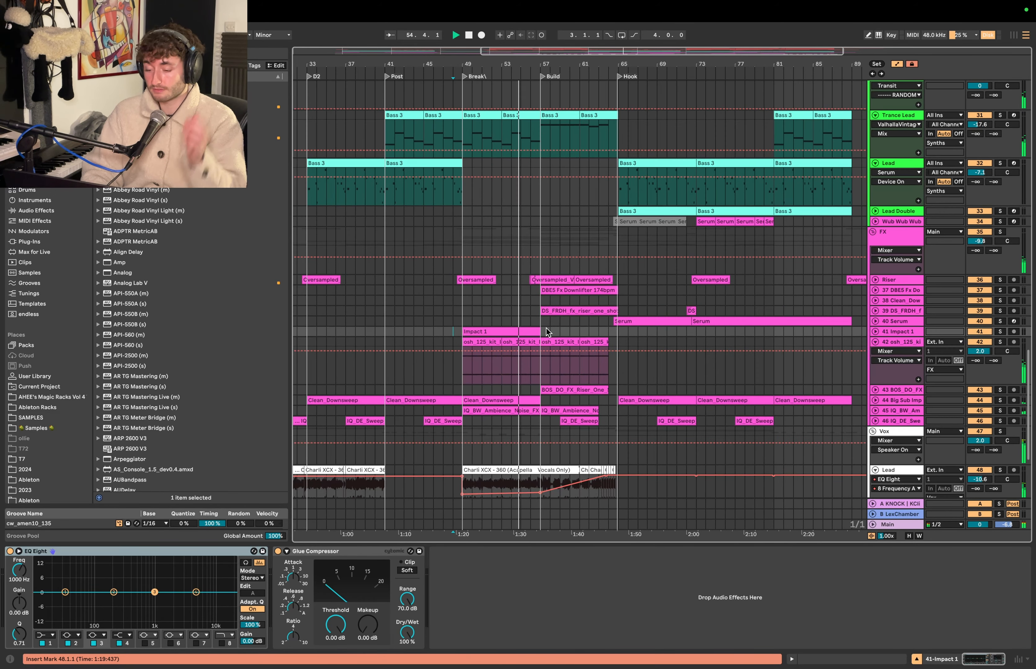
Keep the full mix playing through the break and build up to the hook, following the bass, Trance Lead and FX clips
scroll(547, 332, up, 6)
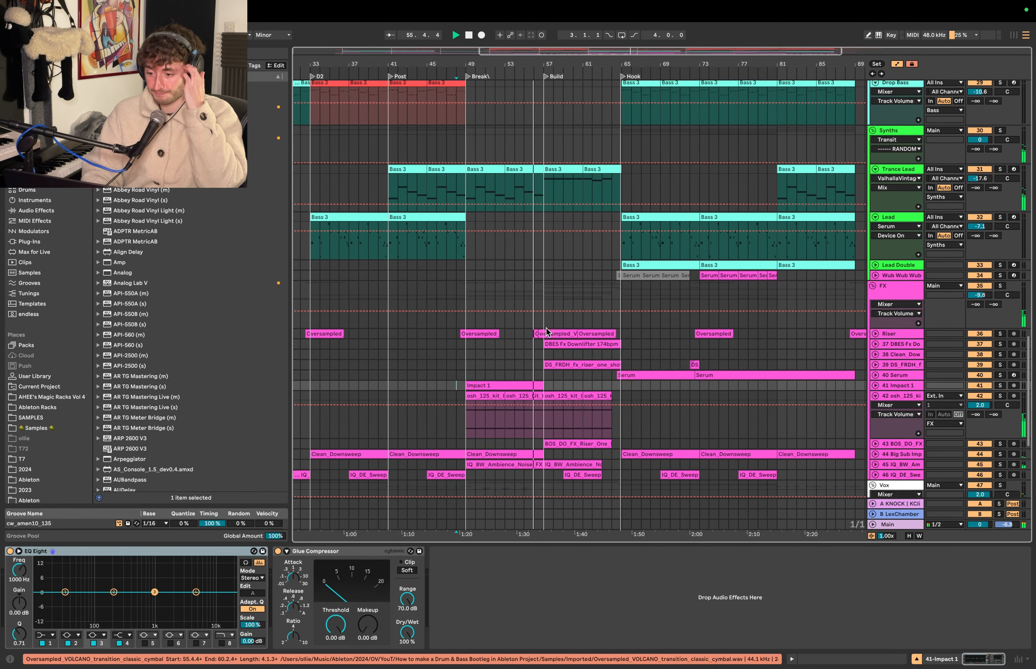
scroll(547, 333, right, 1)
scroll(546, 328, up, 1)
scroll(546, 329, left, 1)
scroll(546, 328, down, 2)
scroll(546, 329, right, 1)
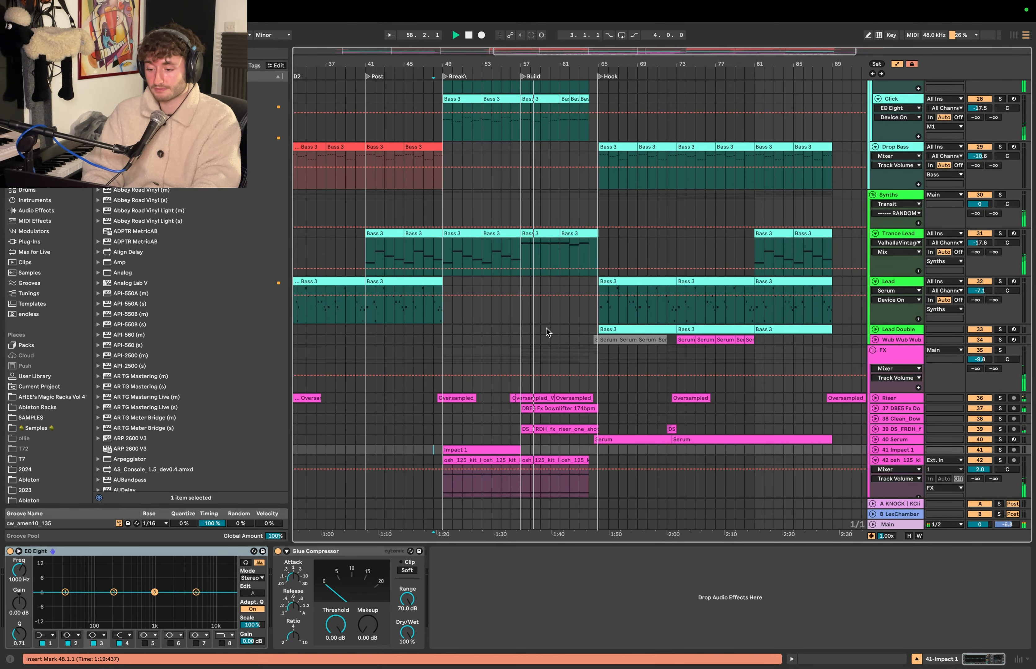
scroll(546, 332, down, 2)
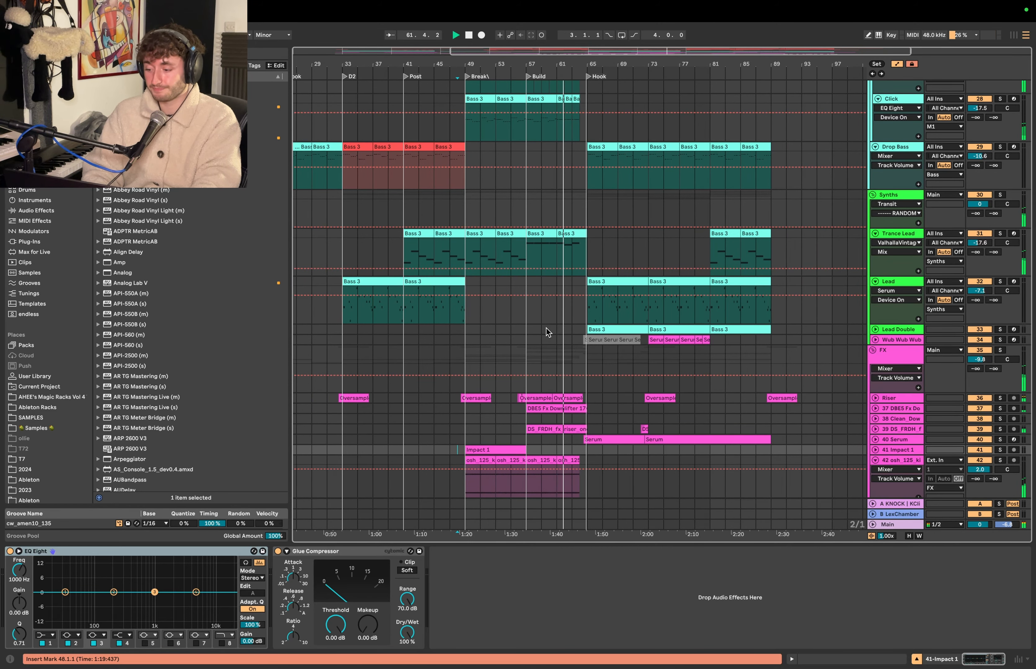
scroll(546, 332, up, 1)
scroll(547, 331, up, 1)
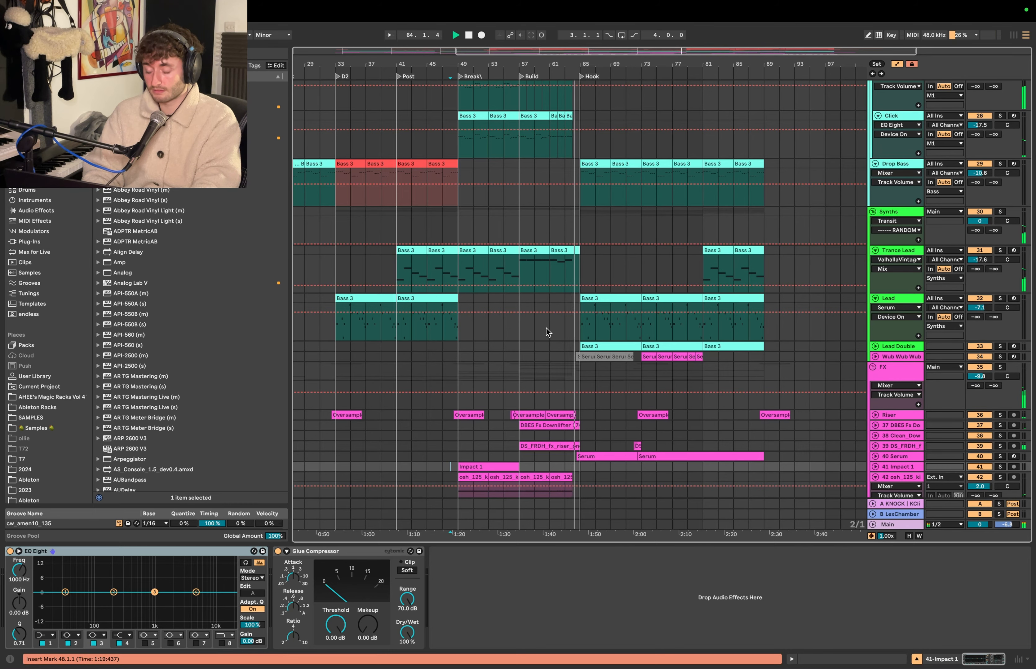
Stop playback and open the Trance Lead's two build clips together in the note editor
click(538, 251)
key(space)
shift+click(562, 251)
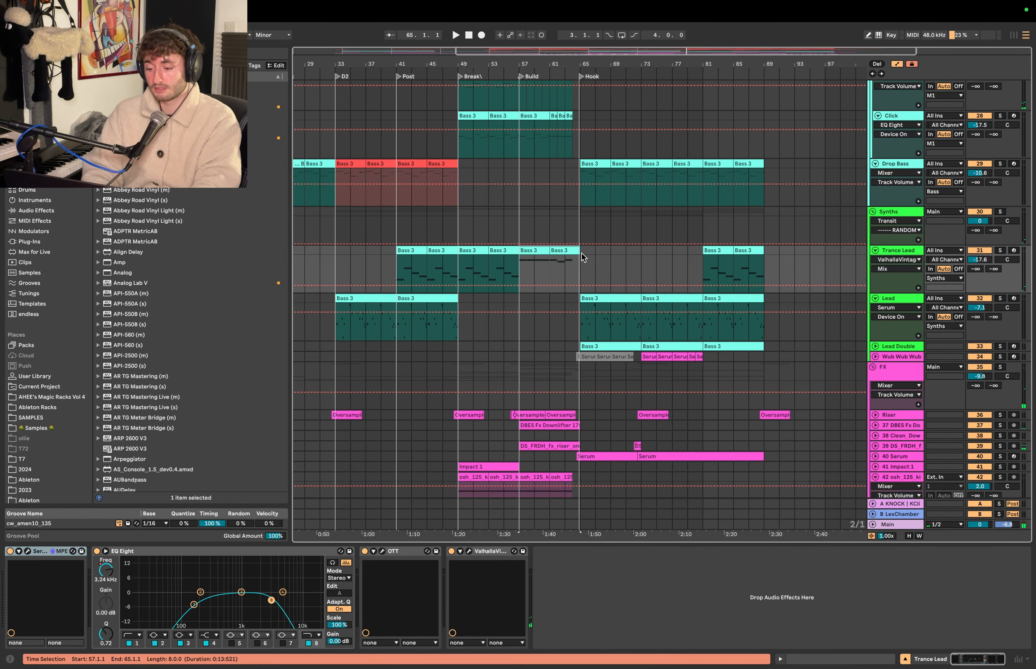
double_click(567, 251)
scroll(469, 393, up, 2)
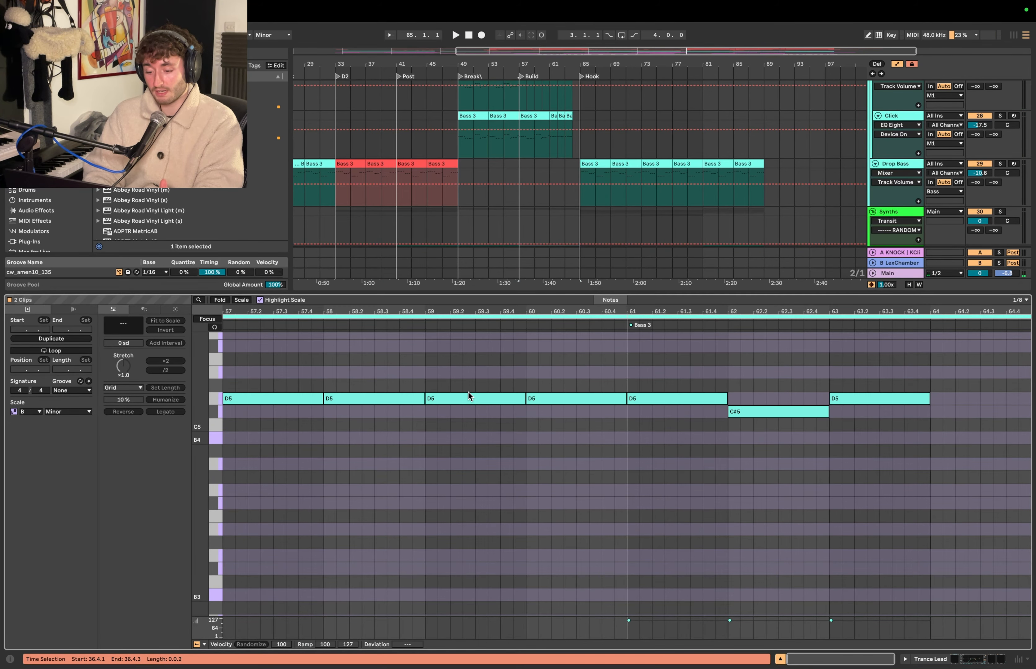
Compare the Trance Lead's break melody with its sustained D5 and C#5 build notes across the four clips from bar 49, and play the build
key(shift+Tab)
click(470, 248)
key(shift+Tab)
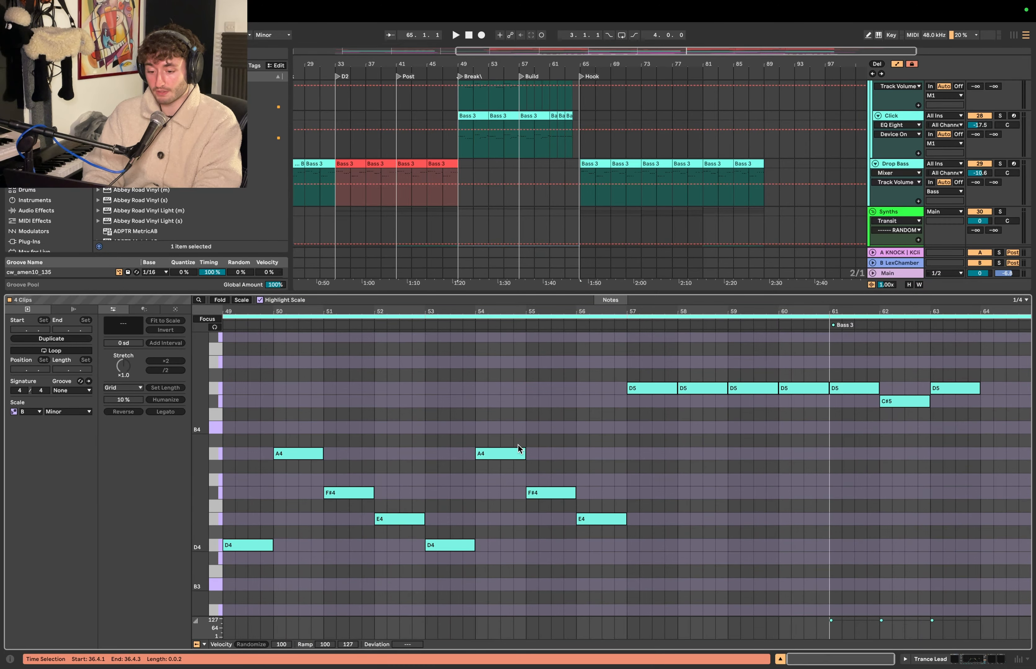
drag(596, 397, 228, 596)
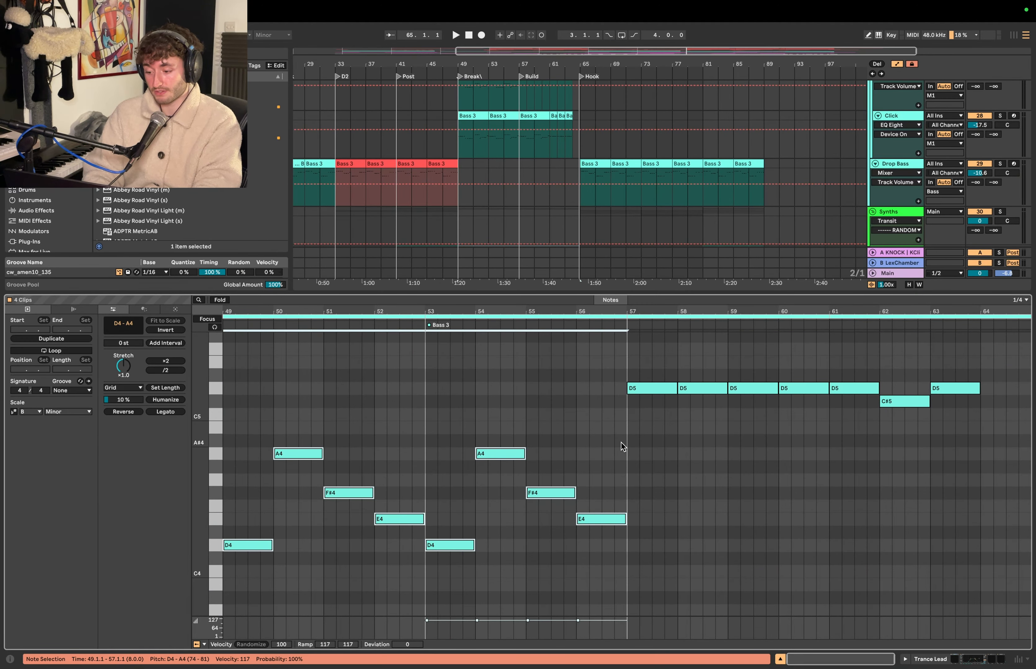
drag(632, 443, 856, 359)
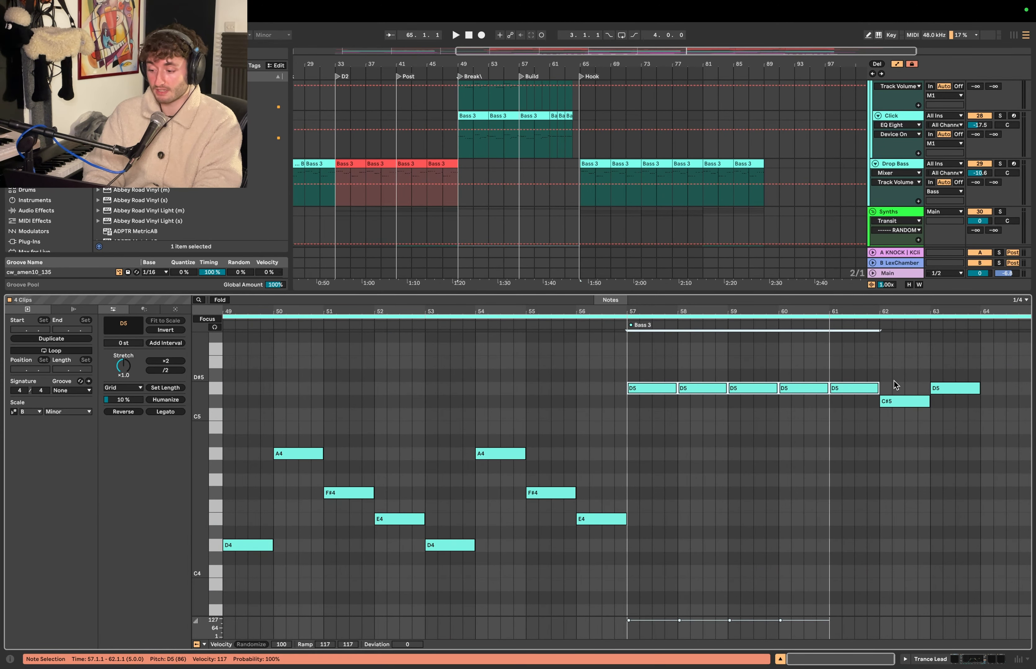
click(899, 402)
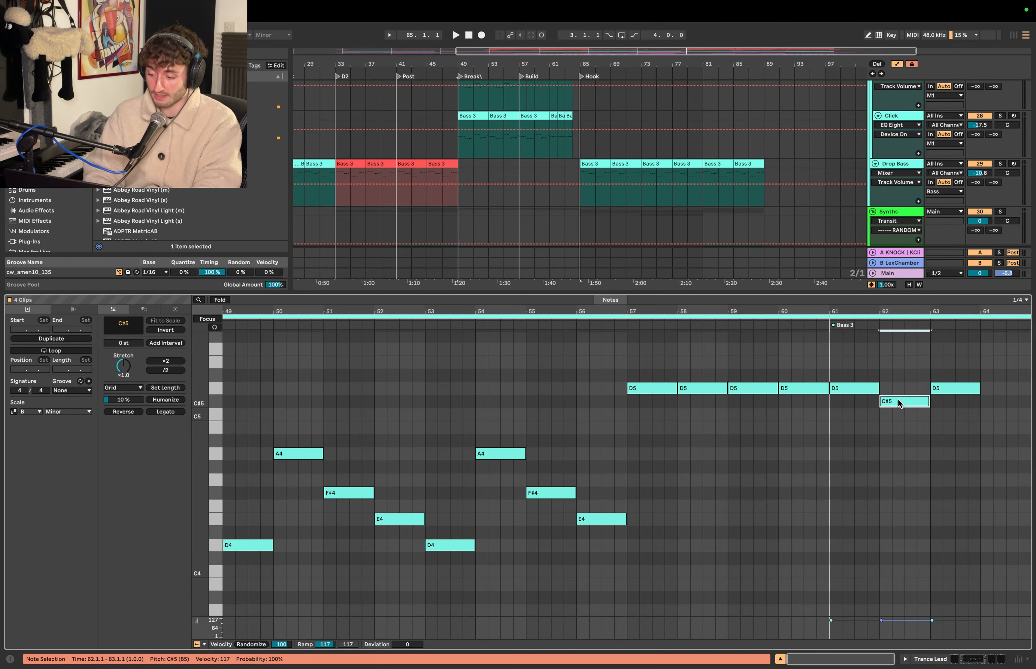
click(946, 389)
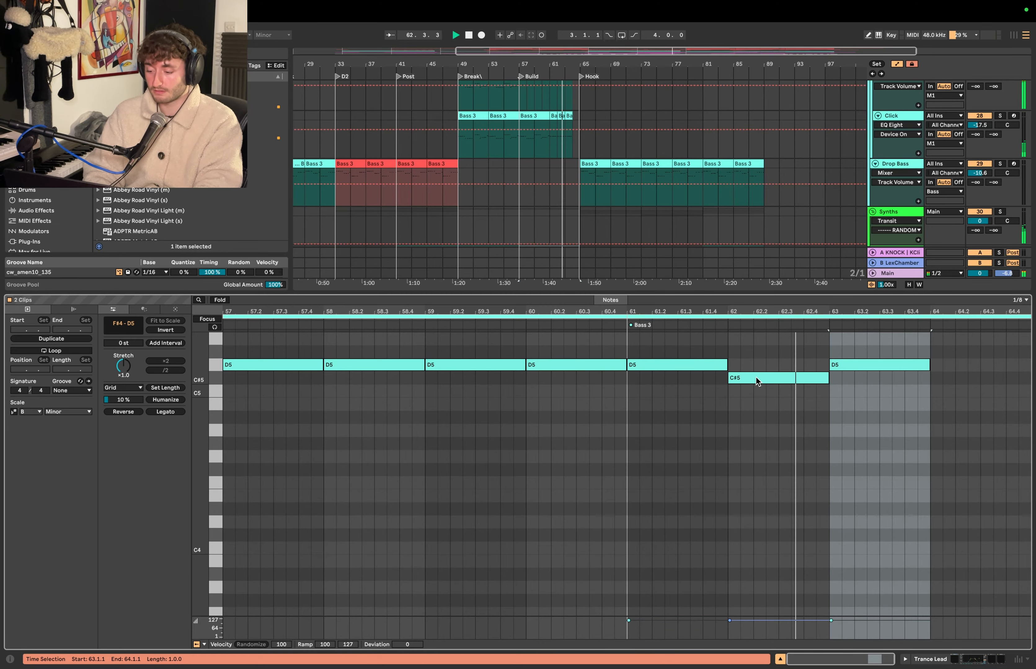
key(shift+Tab)
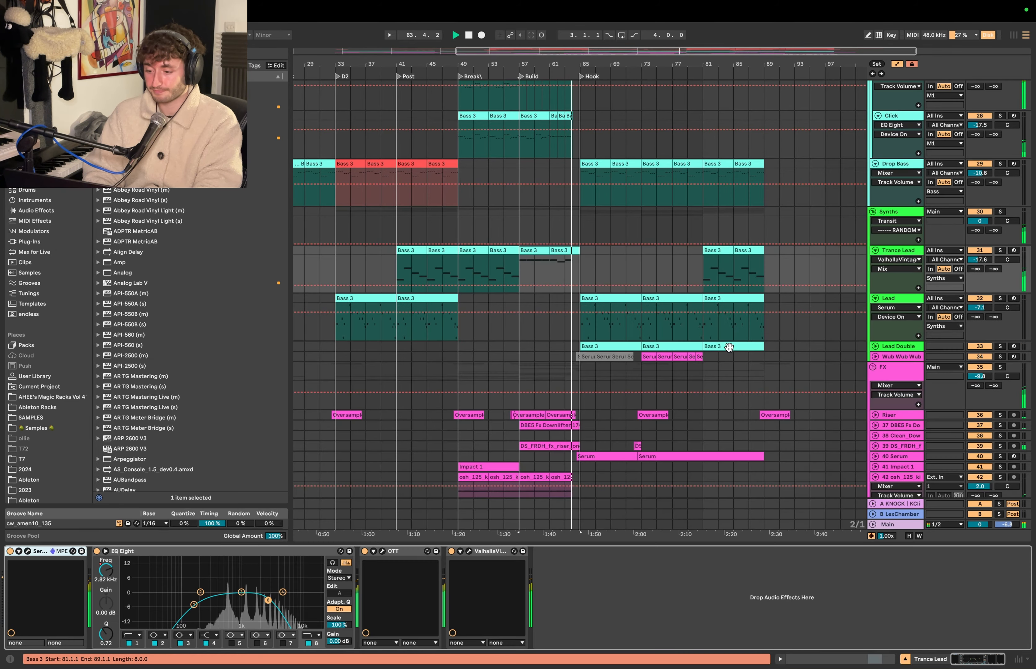
Play the transition into the hook while examining the drum and crash tracks around bar 64
scroll(618, 275, up, 10)
scroll(581, 245, up, 5)
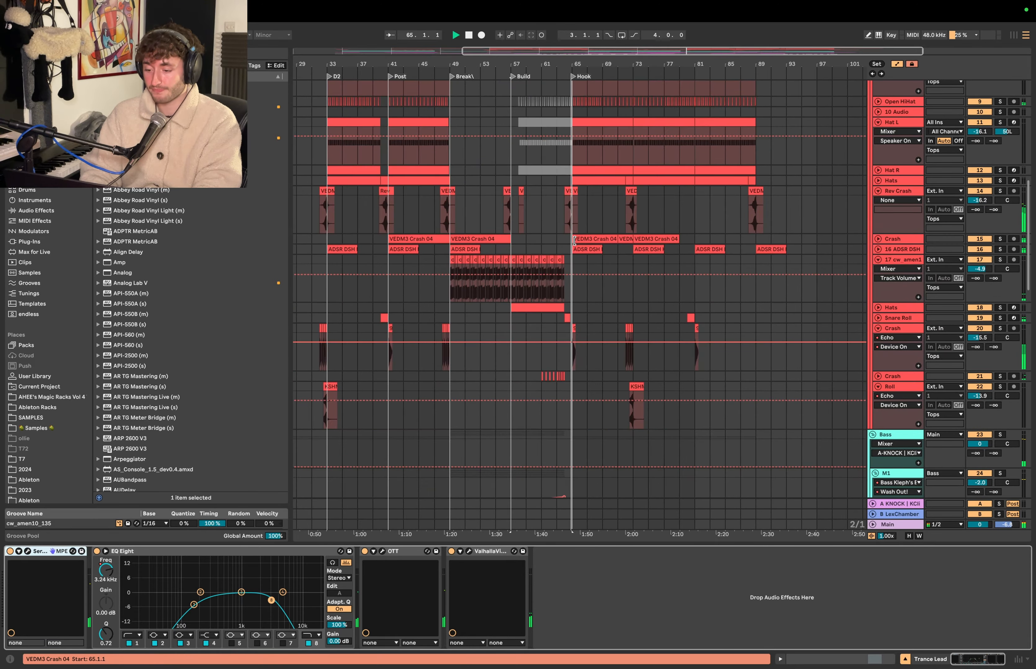
click(559, 229)
scroll(552, 224, up, 3)
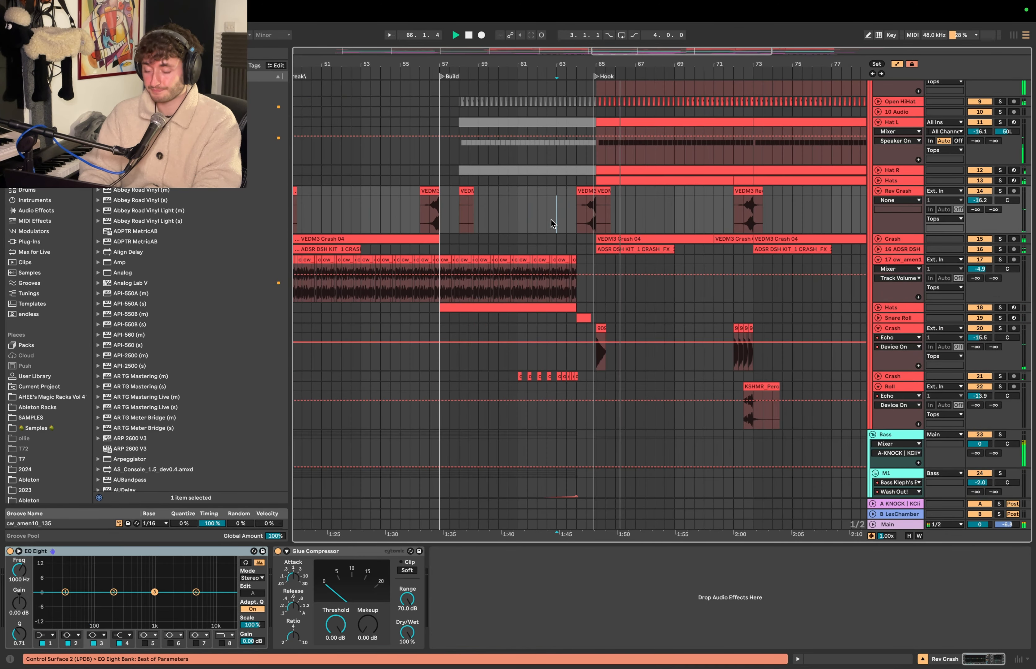
scroll(552, 222, down, 2)
scroll(552, 223, right, 2)
scroll(528, 208, up, 4)
key(space)
Unfold the Snare Roll track and open its clip at bar 64 in the note editor
key(plus)
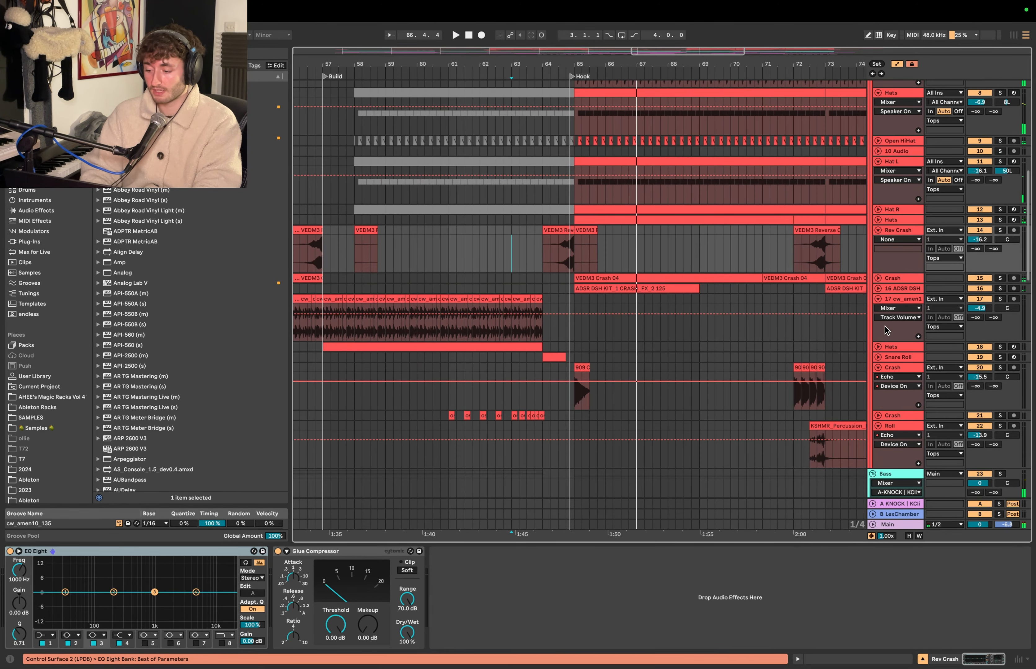
click(878, 358)
click(554, 357)
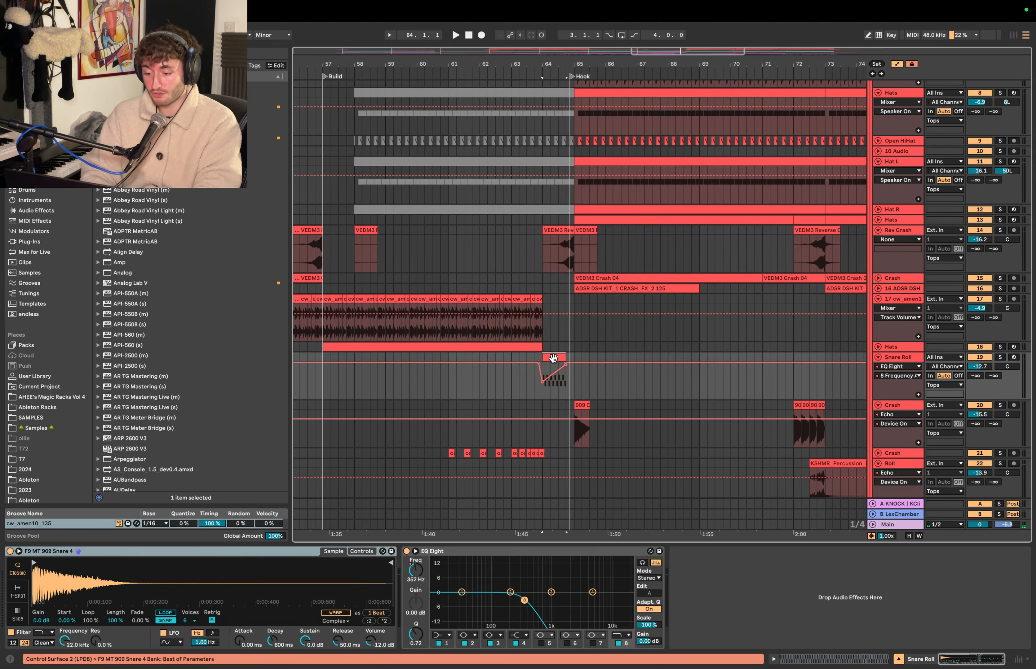
scroll(572, 352, down, 5)
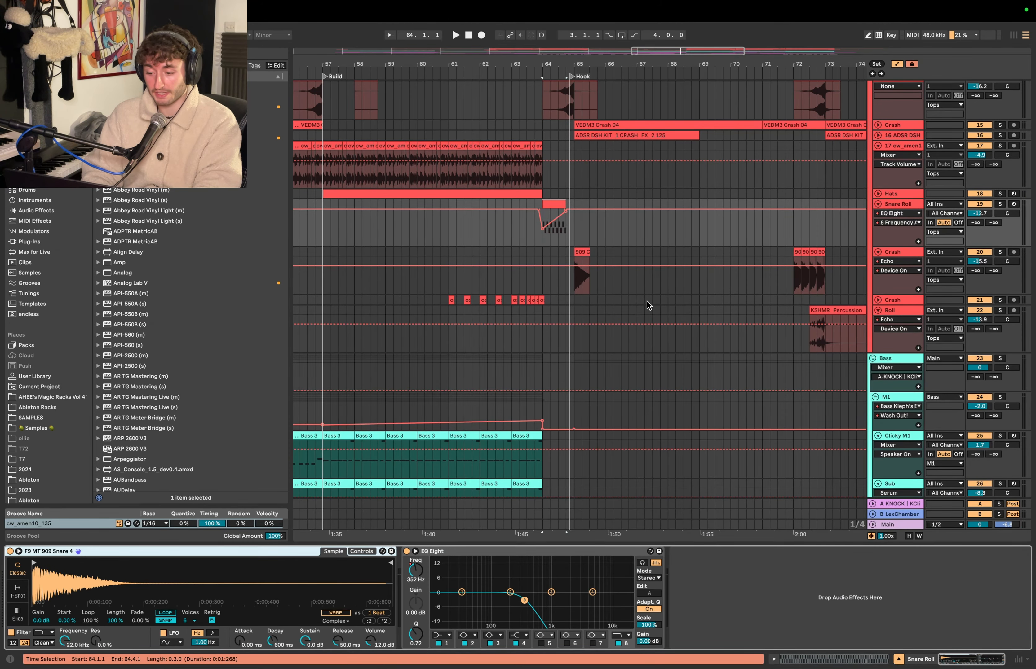
key(shift+Tab)
scroll(326, 415, up, 4)
scroll(326, 415, up, 3)
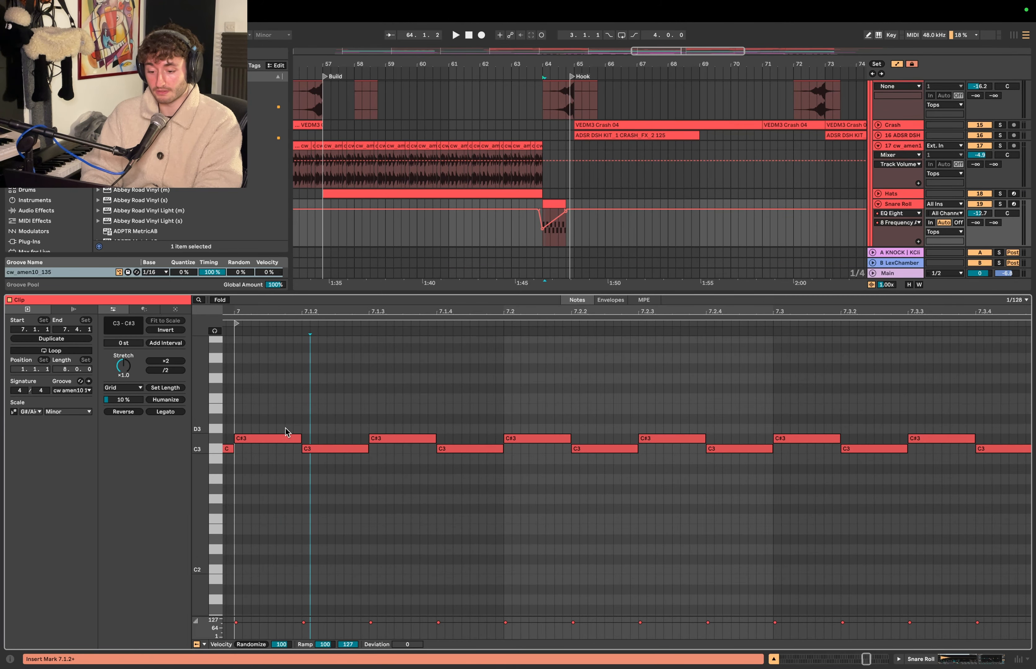
Examine the alternating C#3 and C3 notes of the Snare Roll clip one by one
click(327, 439)
click(384, 441)
click(448, 450)
click(512, 440)
click(580, 452)
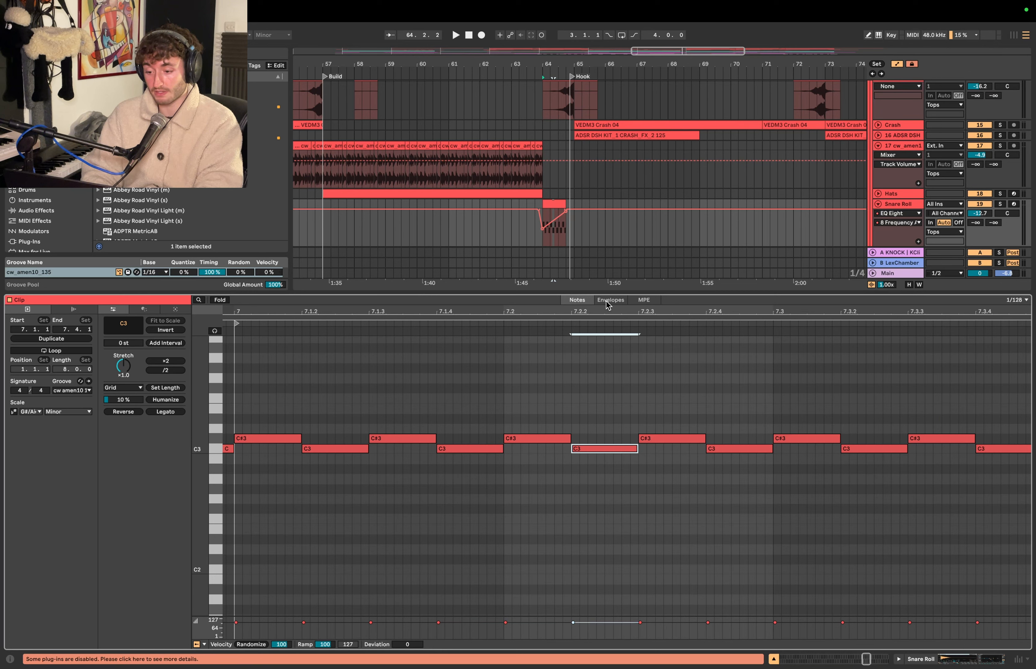
Solo the Snare Roll track and try raising its C3 notes at 7.1.2 and 7.1.4 to C#3
click(999, 204)
click(348, 449)
shift+click(474, 449)
key(Up)
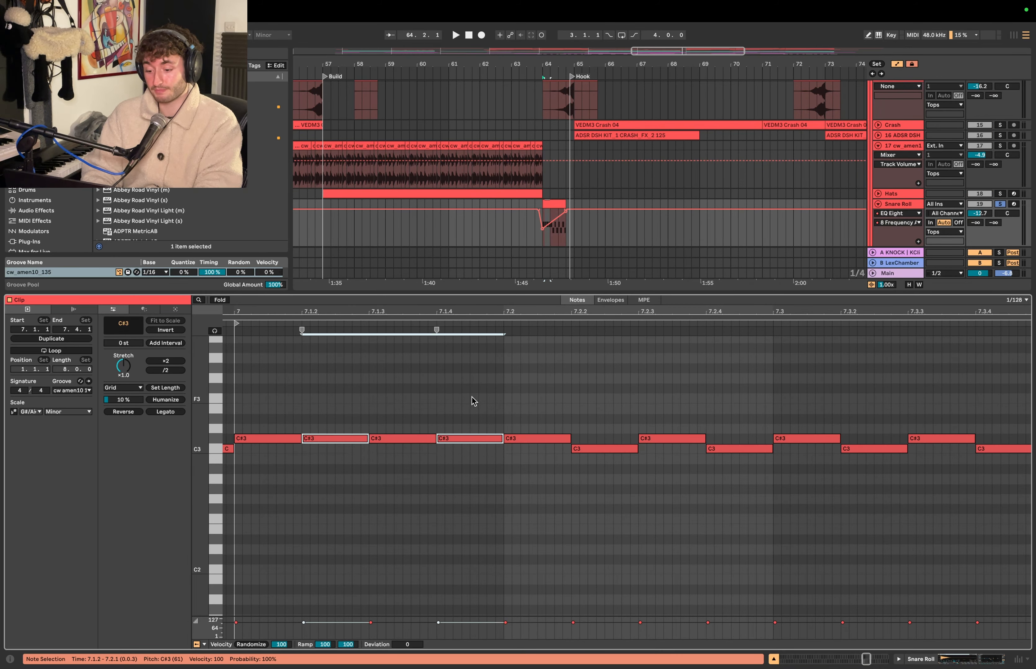
click(607, 461)
click(609, 448)
key(space)
key(ctrl+z)
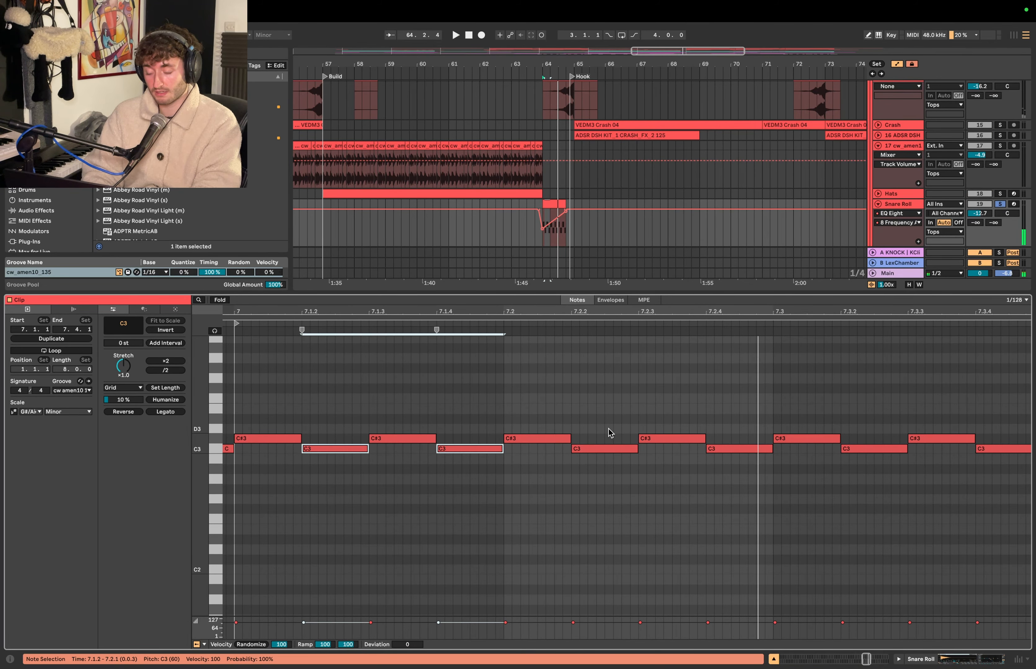
Play the soloed Snare Roll clip from bar 64 to hear its EQ Eight filter automation
click(555, 204)
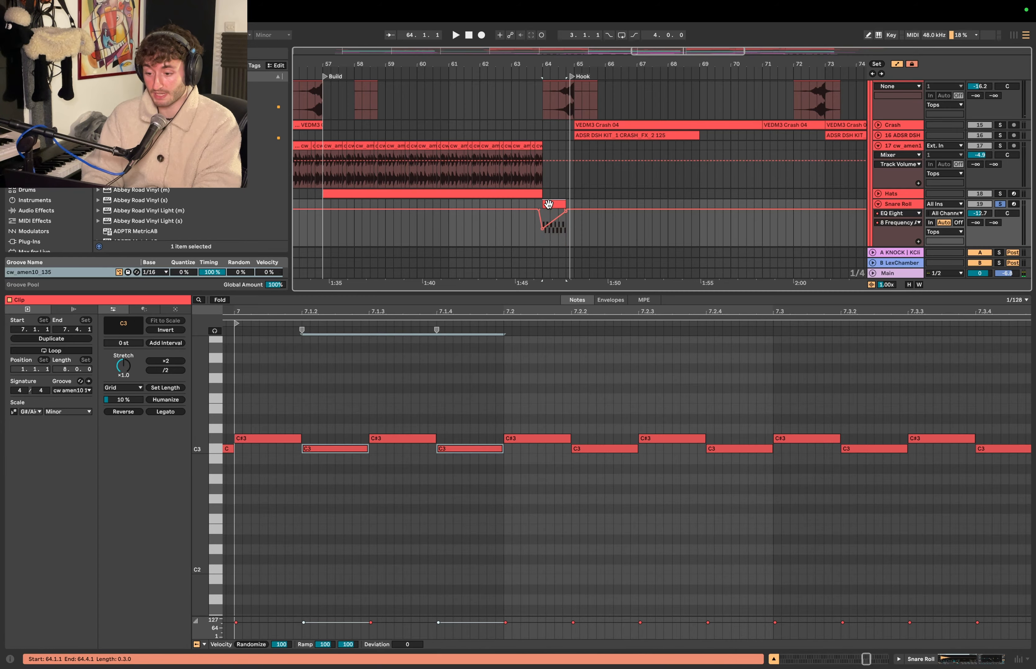
scroll(555, 203, up, 2)
scroll(552, 204, down, 2)
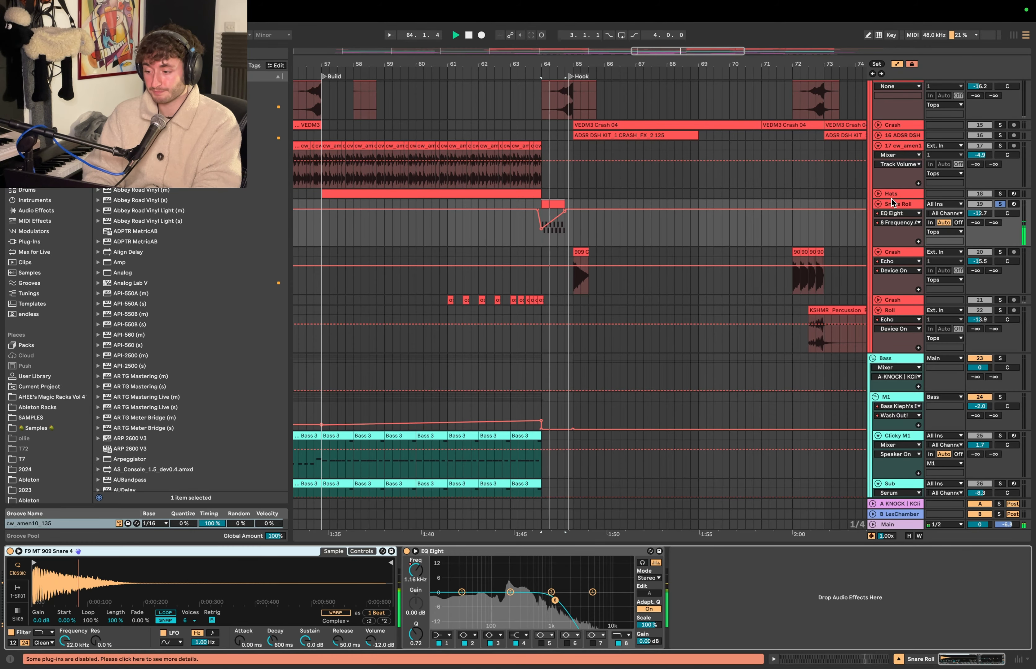
Play the Lead vocal's repeated chops soloed from bar 63 up to the hook, and unsolo the track
scroll(999, 327, down, 3)
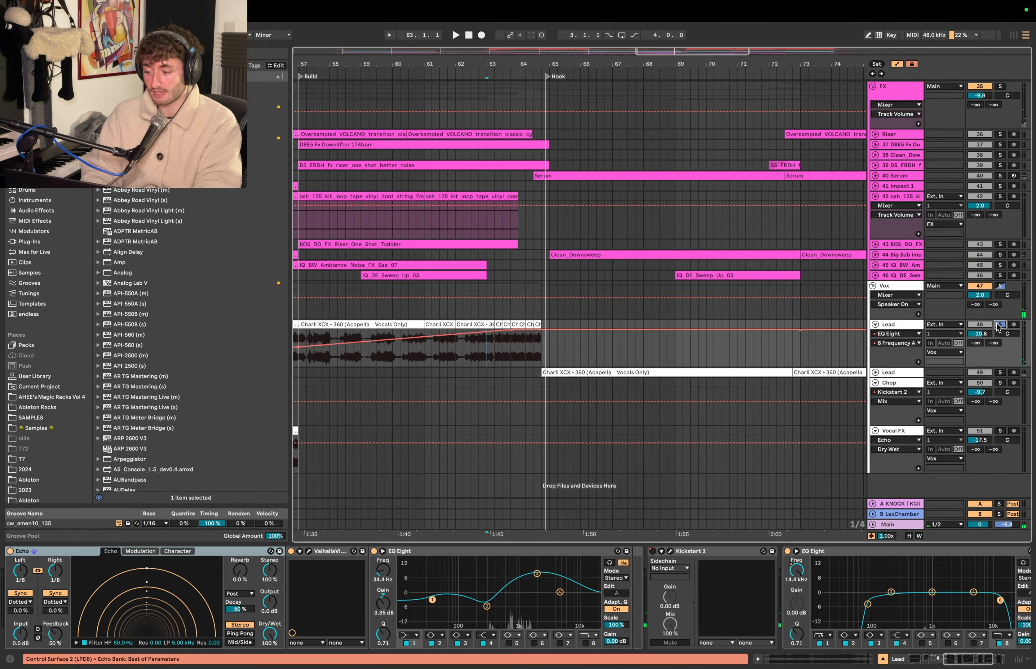
click(494, 350)
scroll(495, 350, up, 4)
key(space)
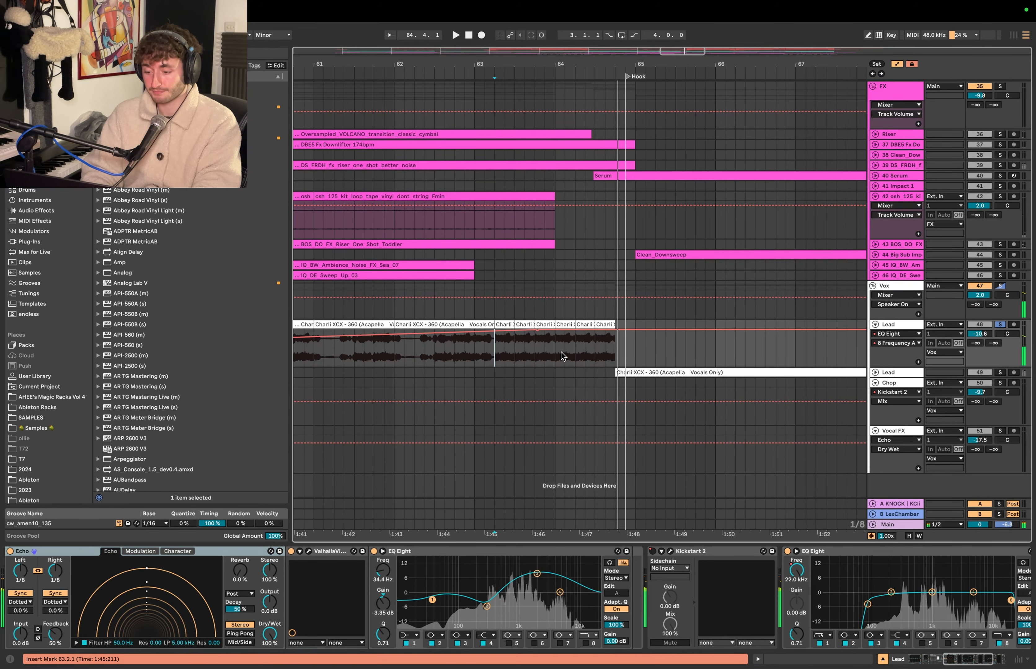
key(space)
scroll(561, 356, down, 3)
click(999, 324)
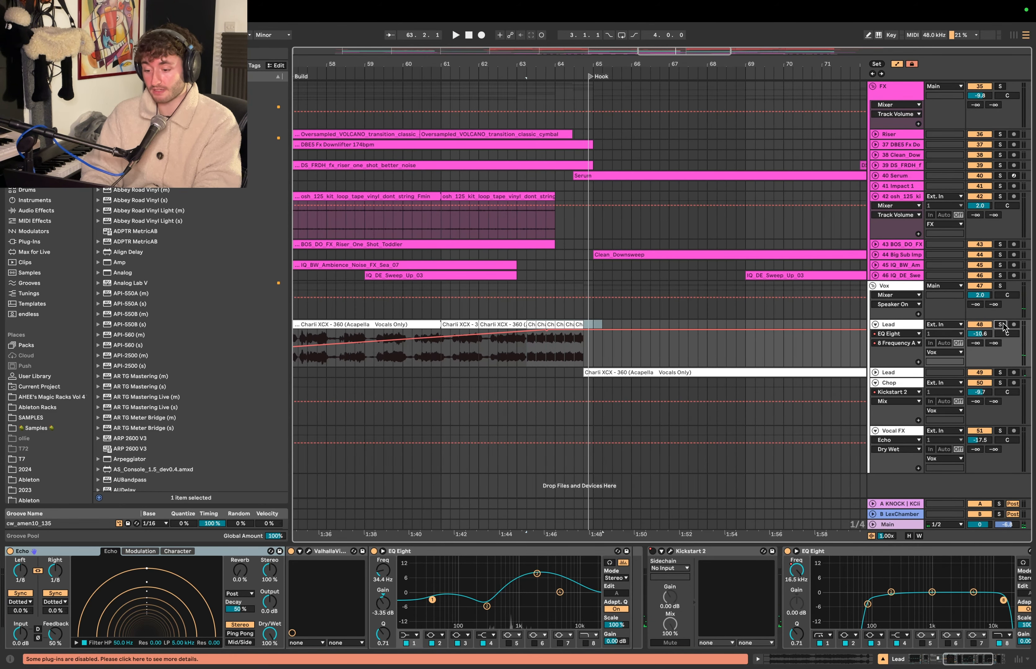
Play the full mix from bar 63 into the hook to hear the vocal chops and snare roll in context
scroll(565, 382, down, 5)
click(550, 302)
key(space)
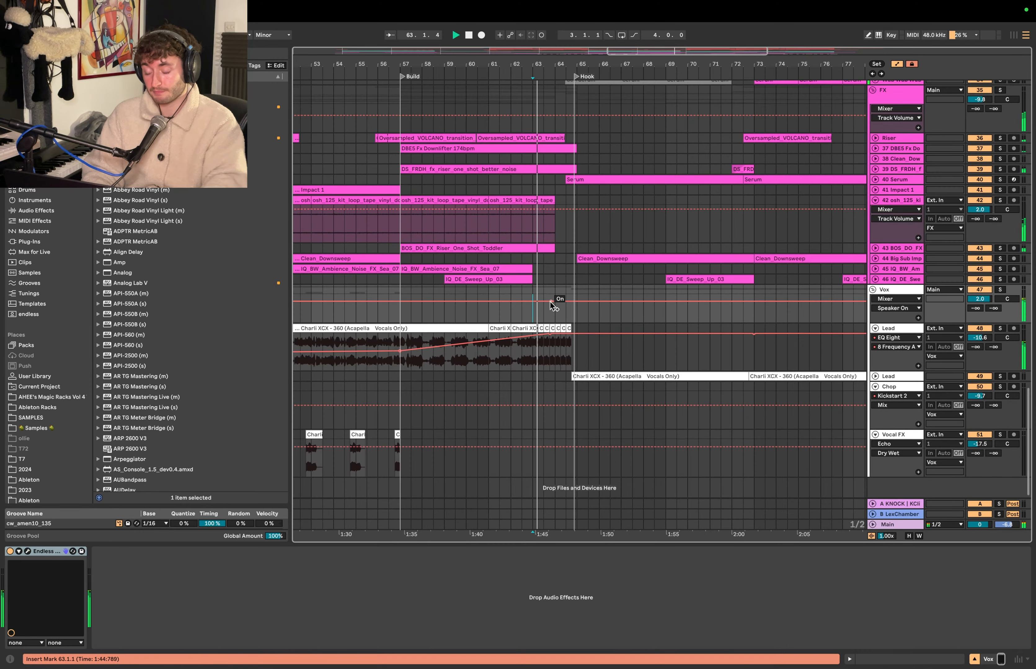
scroll(549, 302, up, 4)
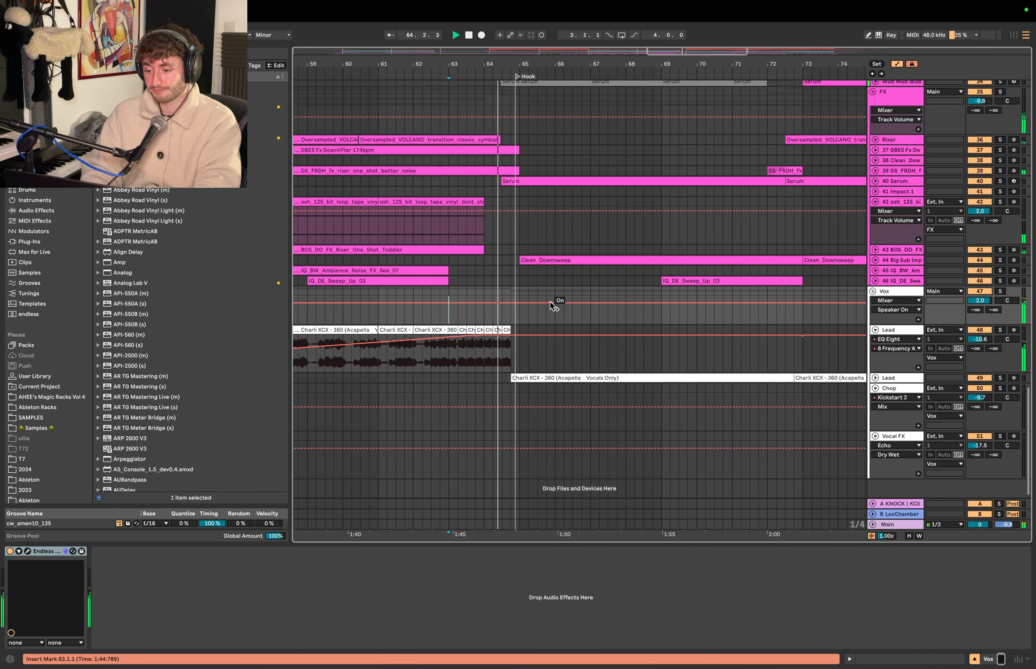
scroll(550, 302, up, 5)
scroll(551, 304, down, 2)
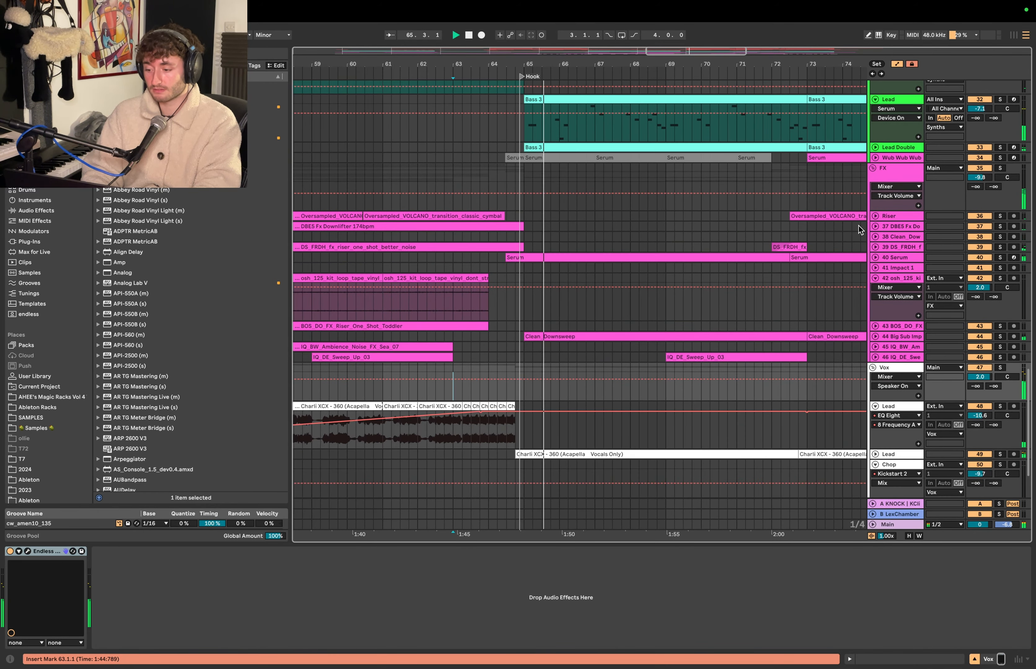
Unfold the 40-Serum FX track and play its clip soloed at the start of the hook
click(875, 257)
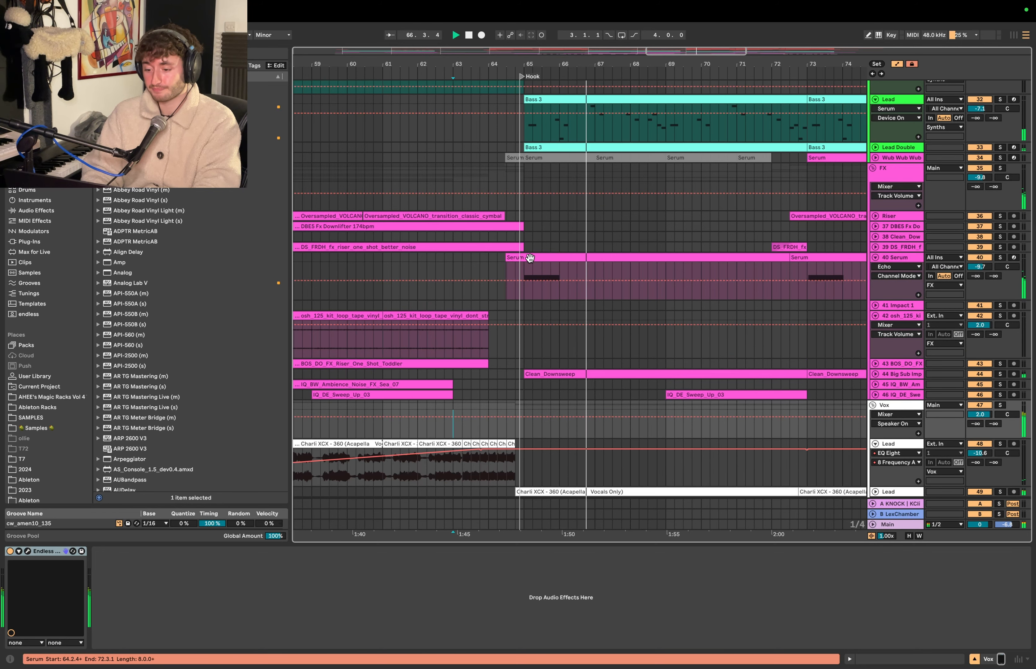
click(505, 267)
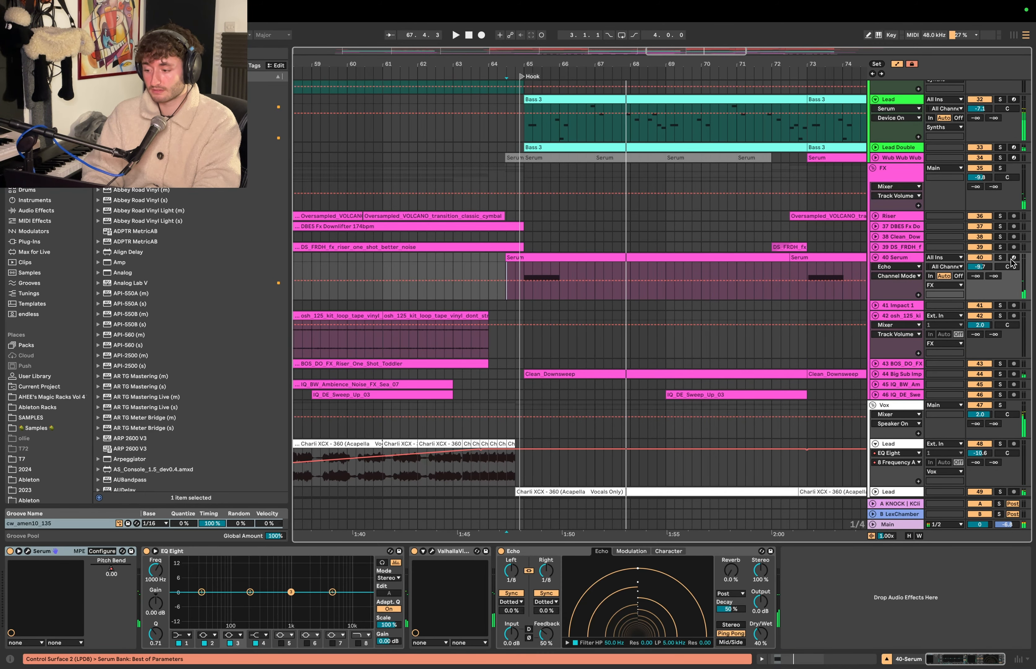
click(999, 258)
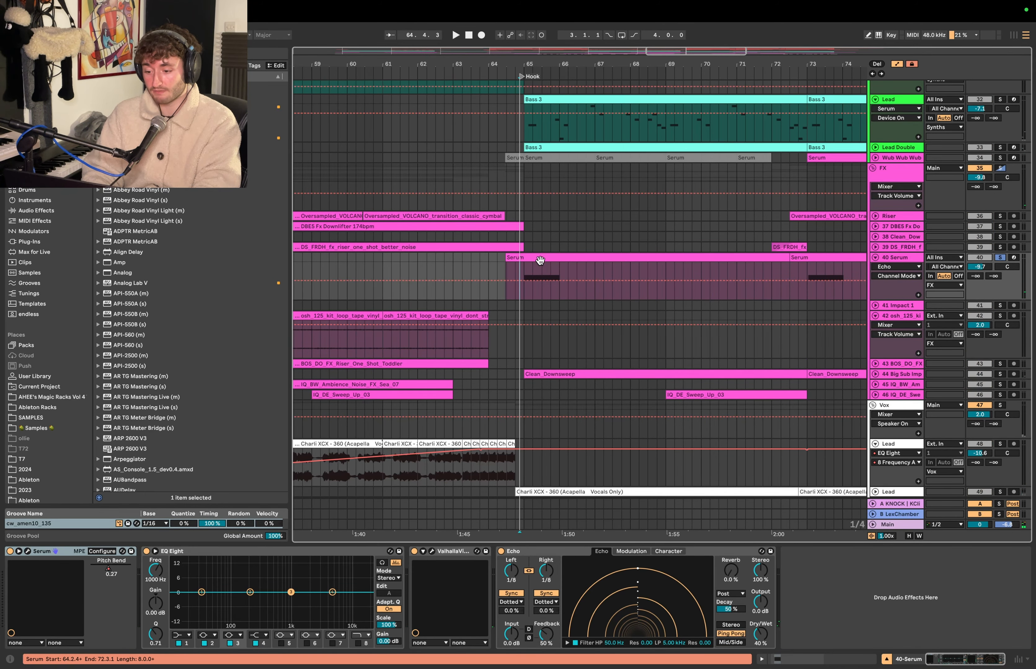
click(524, 271)
key(space)
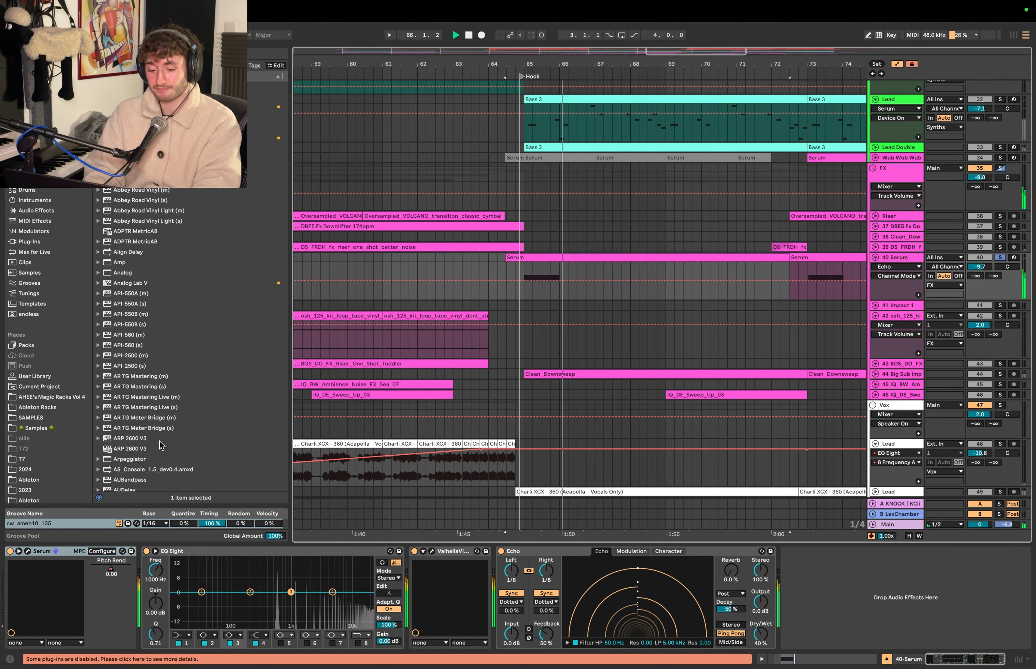
key(space)
Examine the 40-Serum track's Serum synth with its Hyper/Dimension effect, and the Valhalla reverb and Echo after it
drag(405, 106, 776, 90)
click(580, 110)
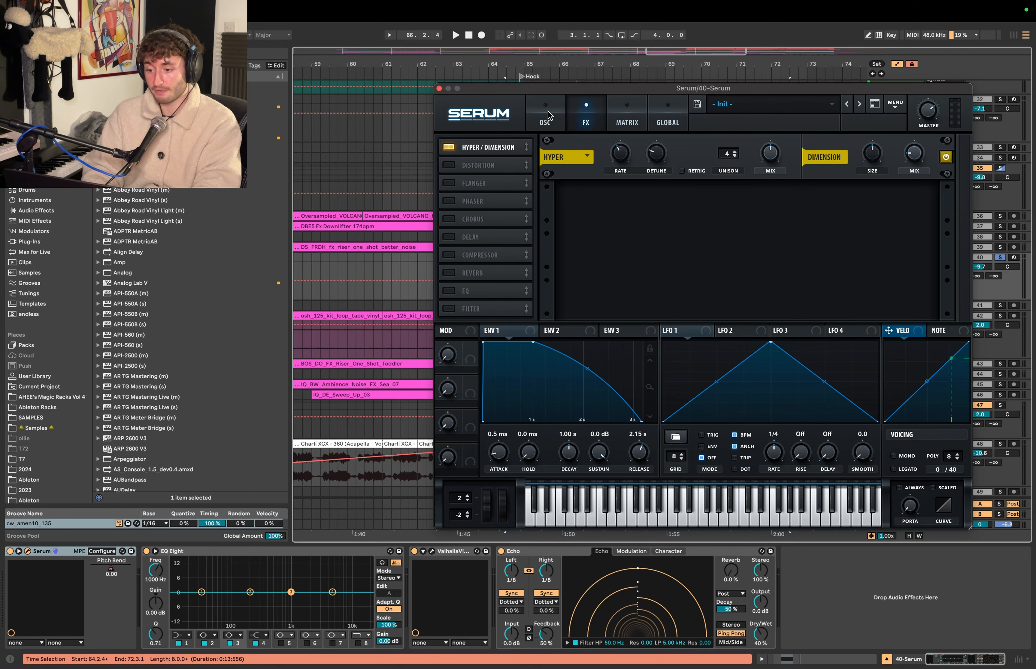
click(438, 88)
click(528, 271)
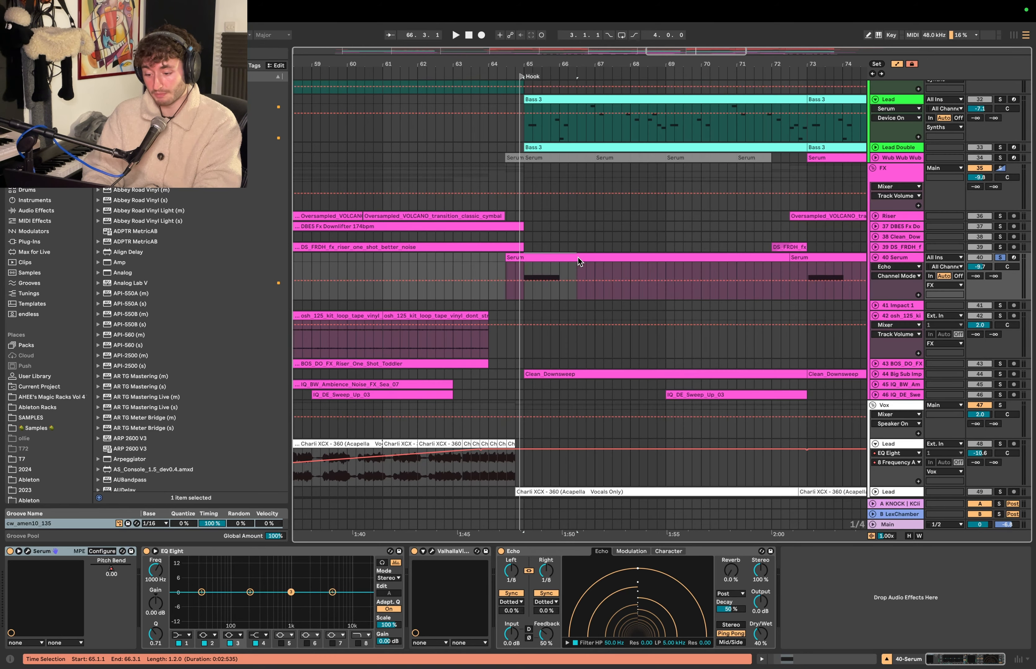
click(452, 552)
click(509, 294)
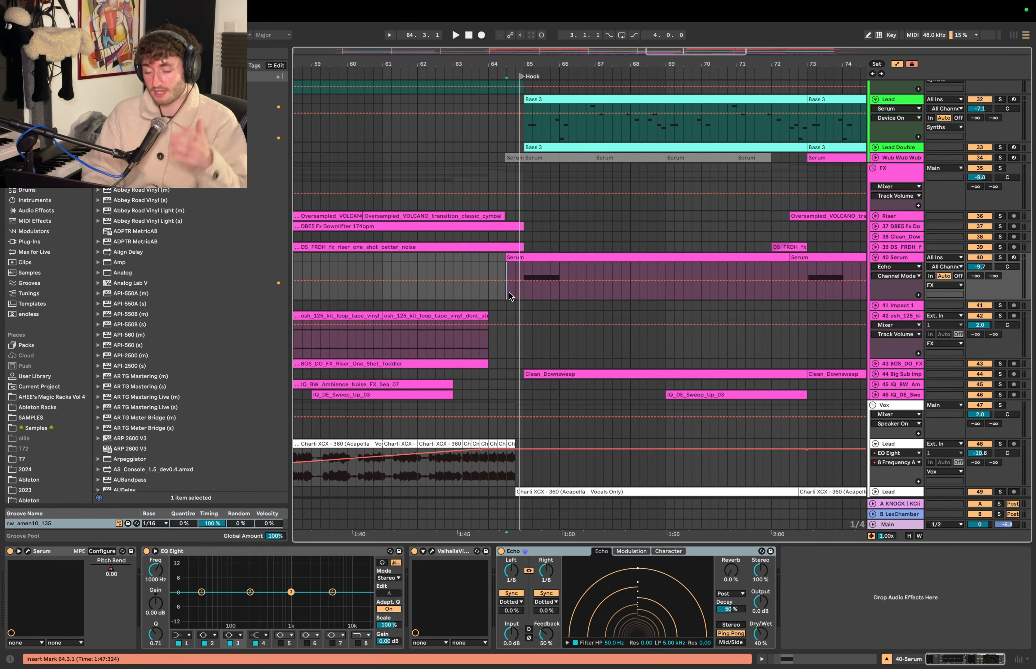
Play the full mix from shortly before the hook, following the 40-Serum layer in context
scroll(509, 292, down, 5)
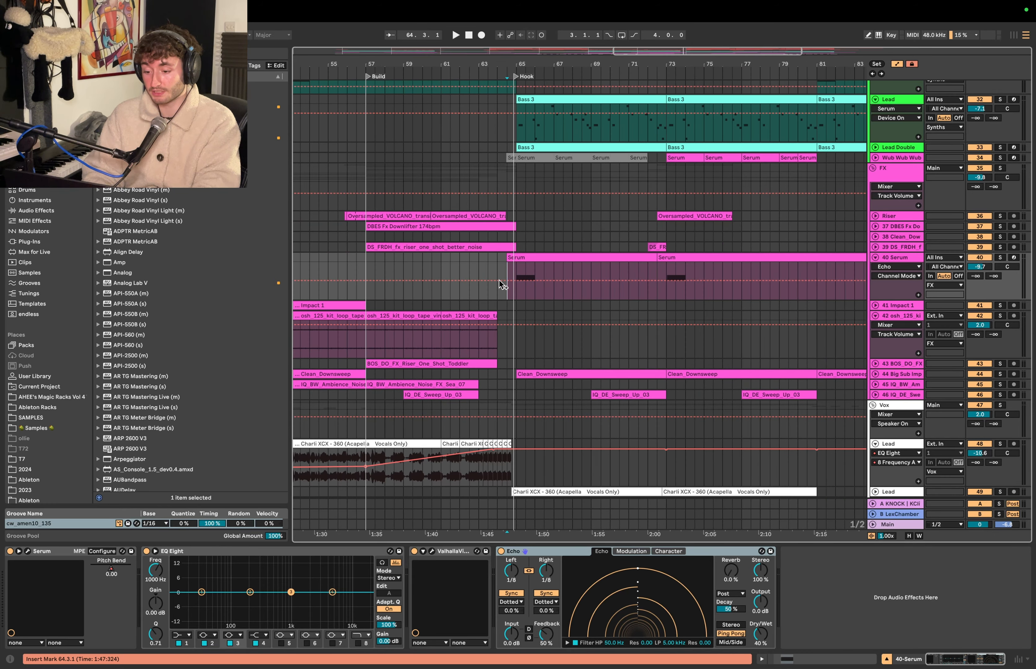
click(491, 260)
key(space)
scroll(613, 260, up, 3)
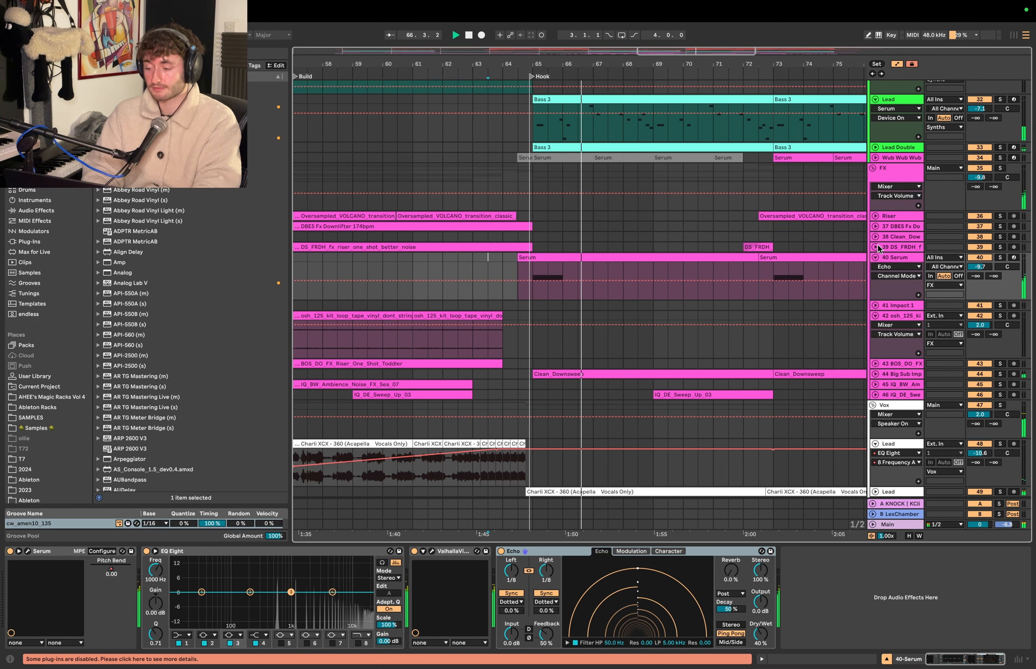
scroll(617, 258, down, 5)
scroll(618, 259, down, 2)
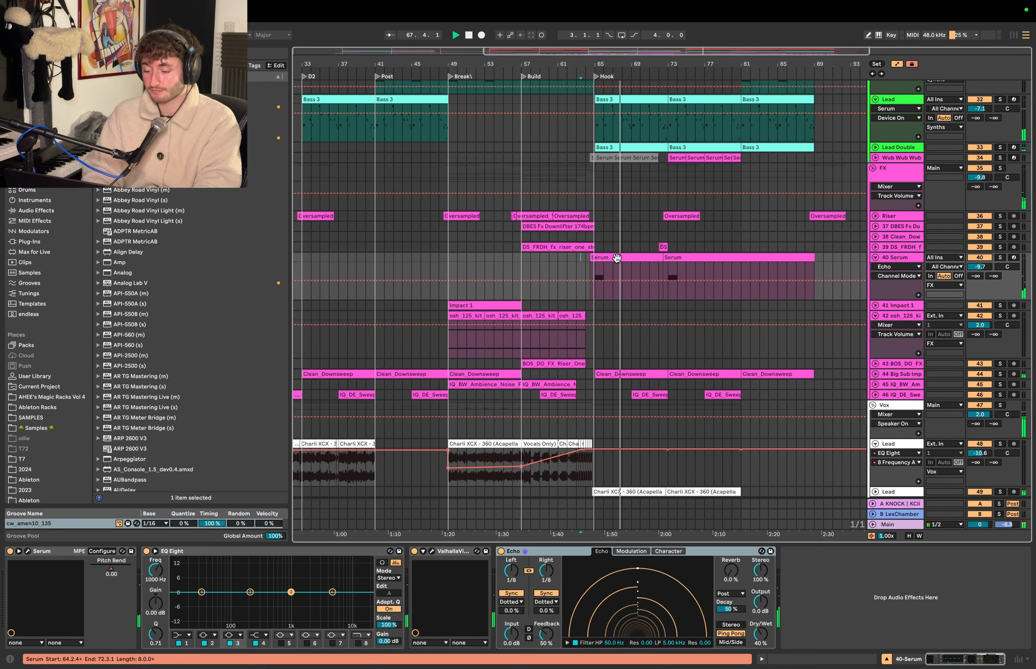
scroll(618, 261, down, 3)
scroll(618, 260, up, 4)
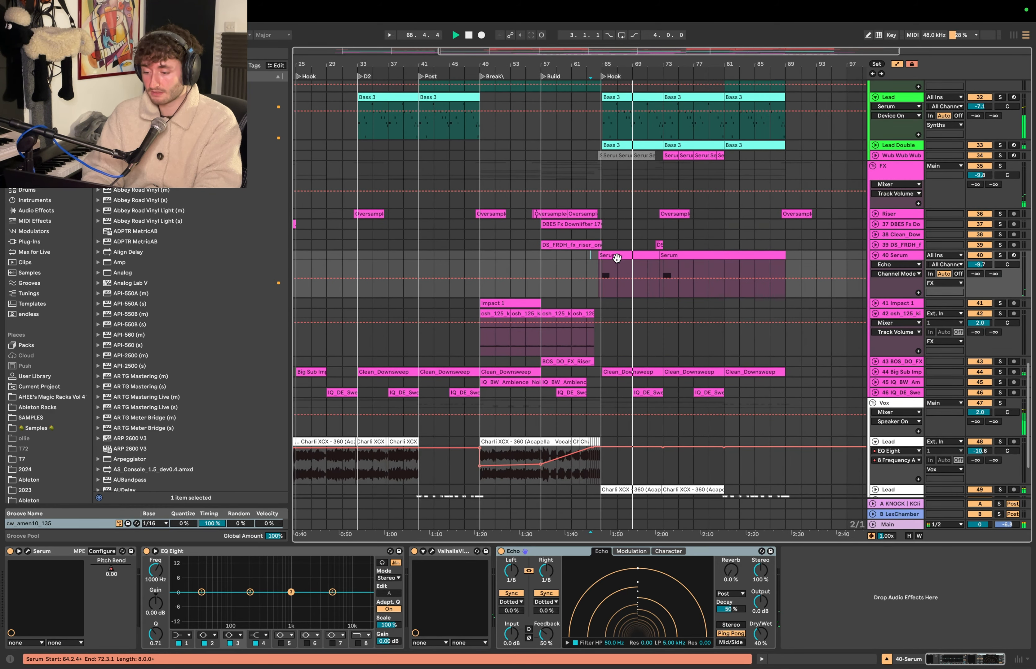